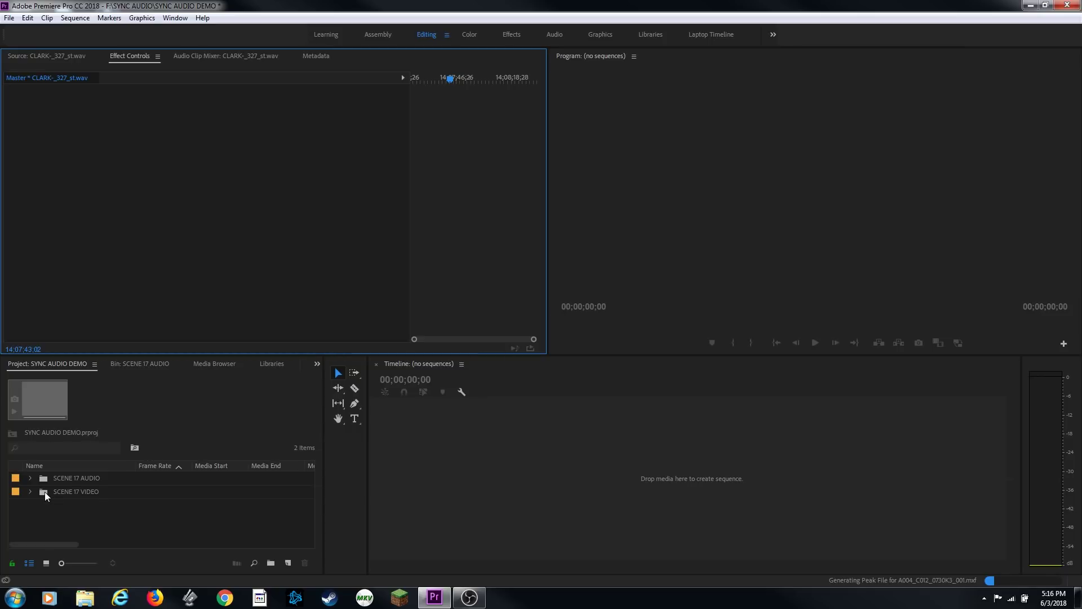
# - Close the open SCENE 17 AUDIO bin tab and open the SCENE 17 VIDEO bin in its place
pyautogui.click(80, 493)
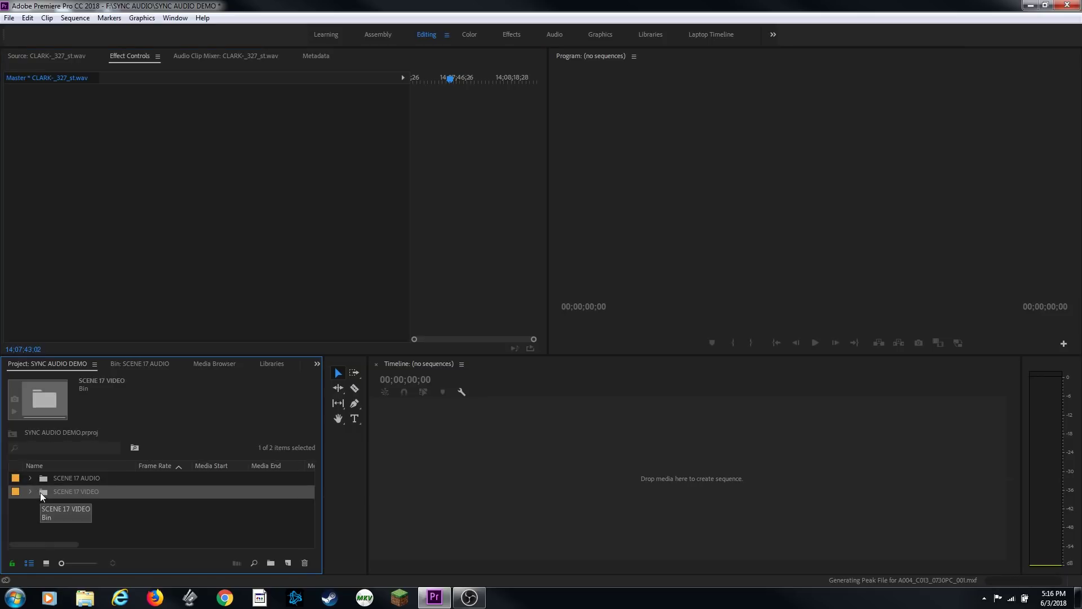
pyautogui.hotkey('ctrl', 'w')
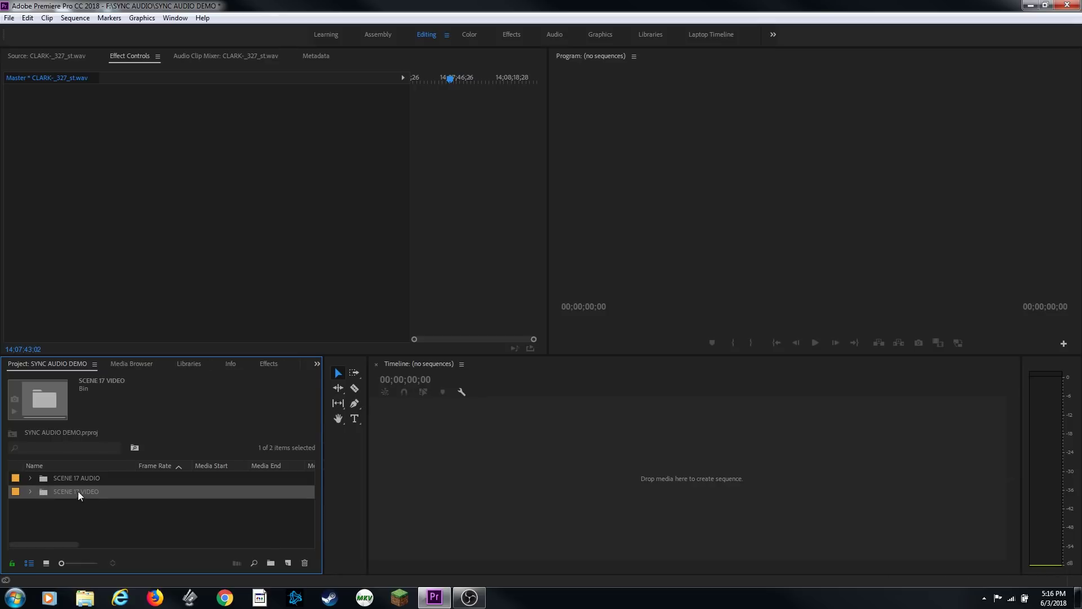
pyautogui.click(48, 505)
pyautogui.doubleClick(43, 492)
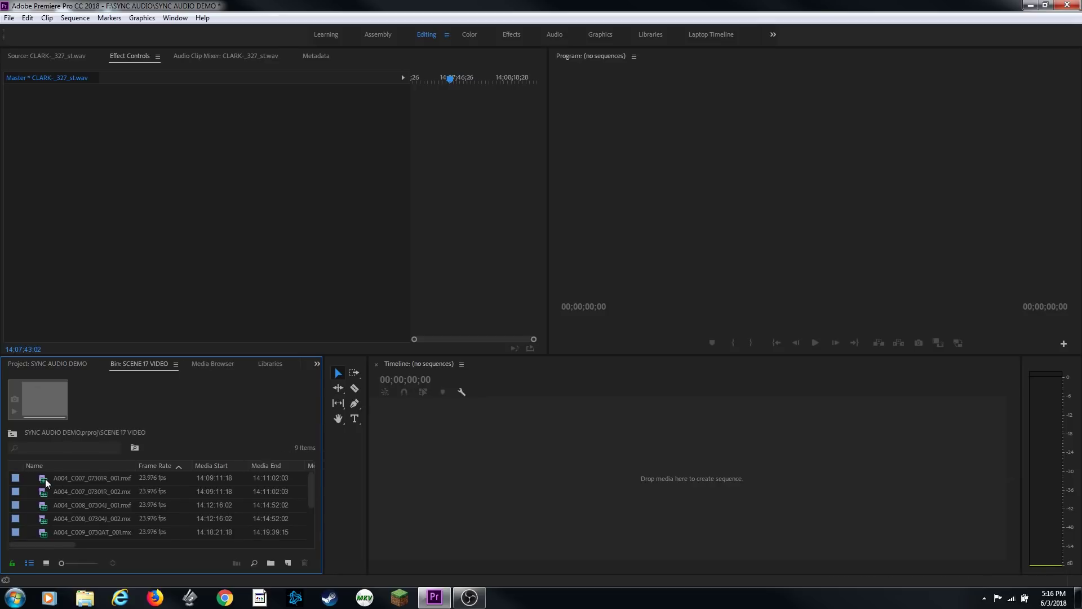
# - Display the SCENE 17 VIDEO clips in icon view with the panel maximized and the thumbnails enlarged
pyautogui.click(48, 563)
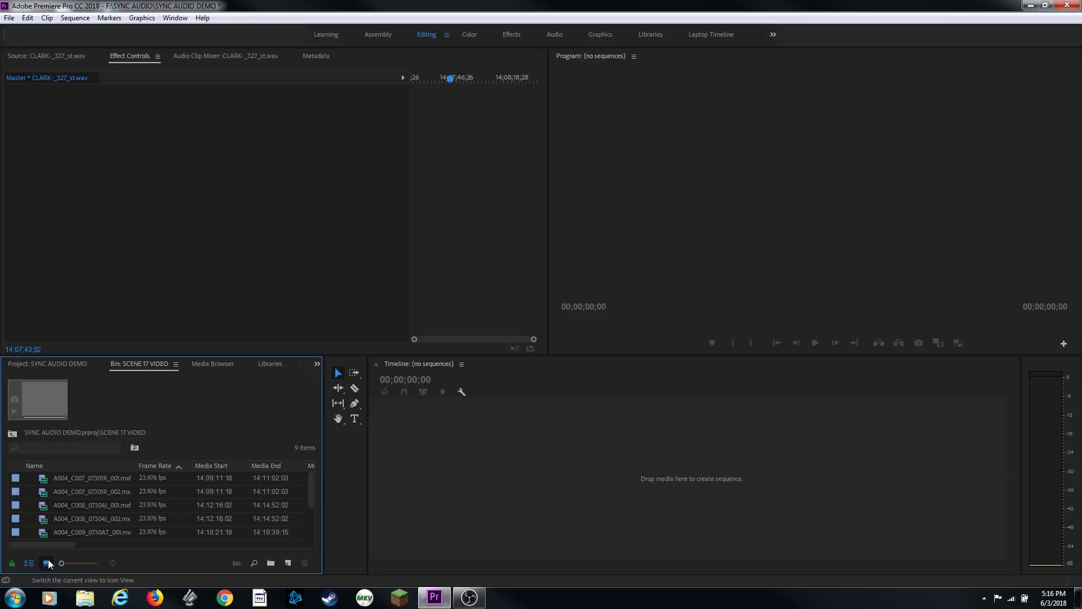
pyautogui.click(113, 563)
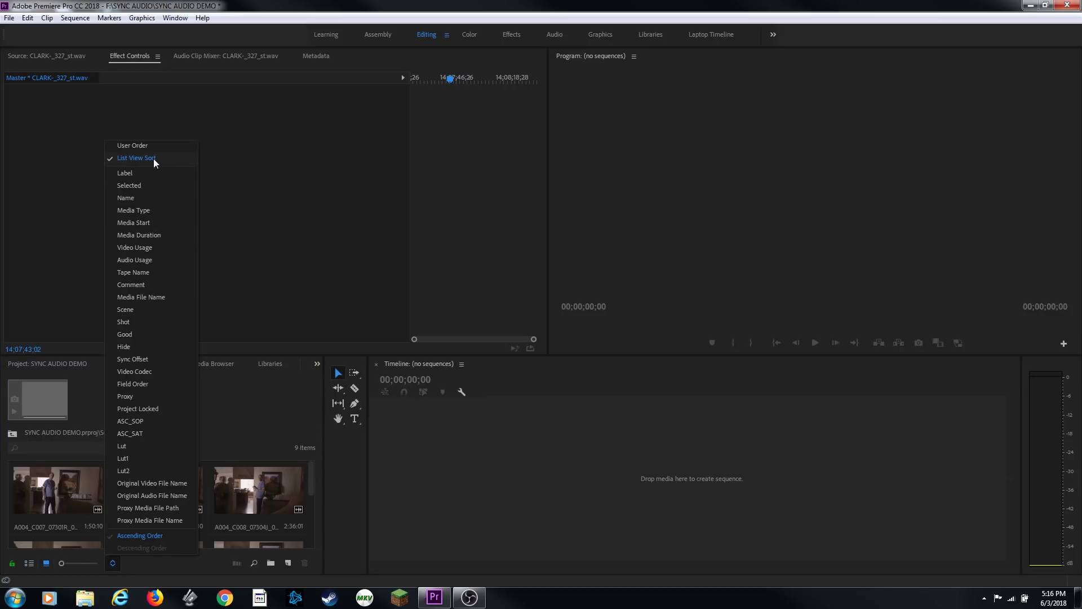
pyautogui.click(222, 495)
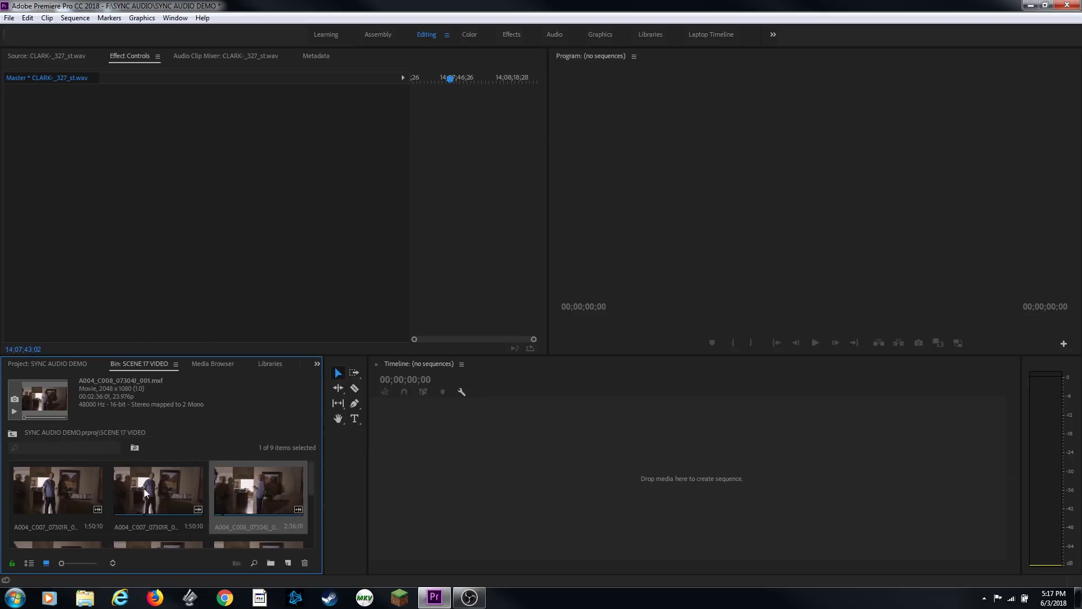
pyautogui.press('`')
pyautogui.moveTo(59, 563); pyautogui.dragTo(75, 564)
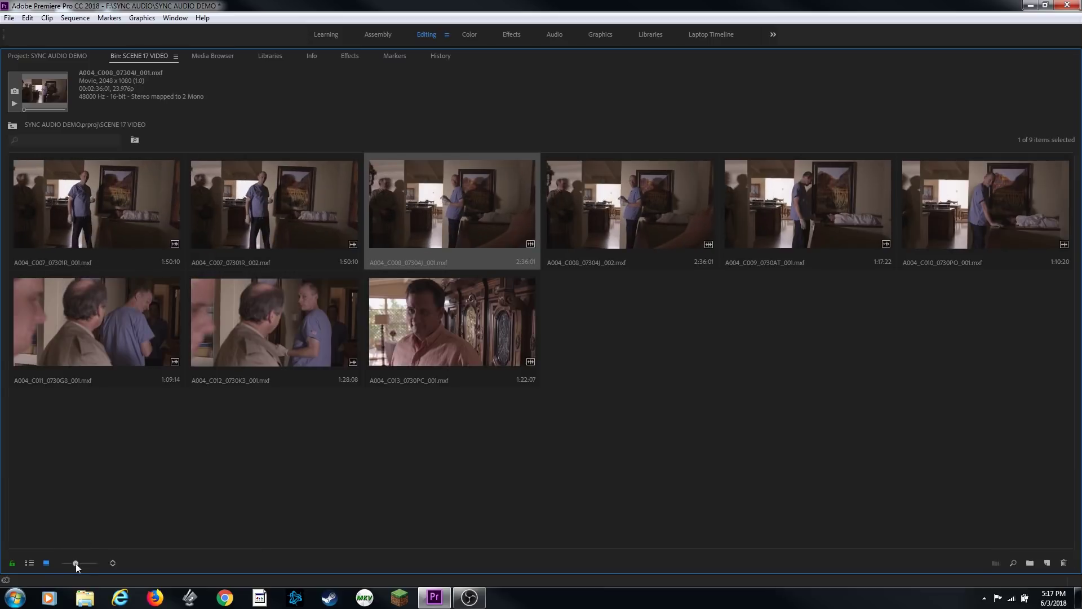
pyautogui.click(207, 443)
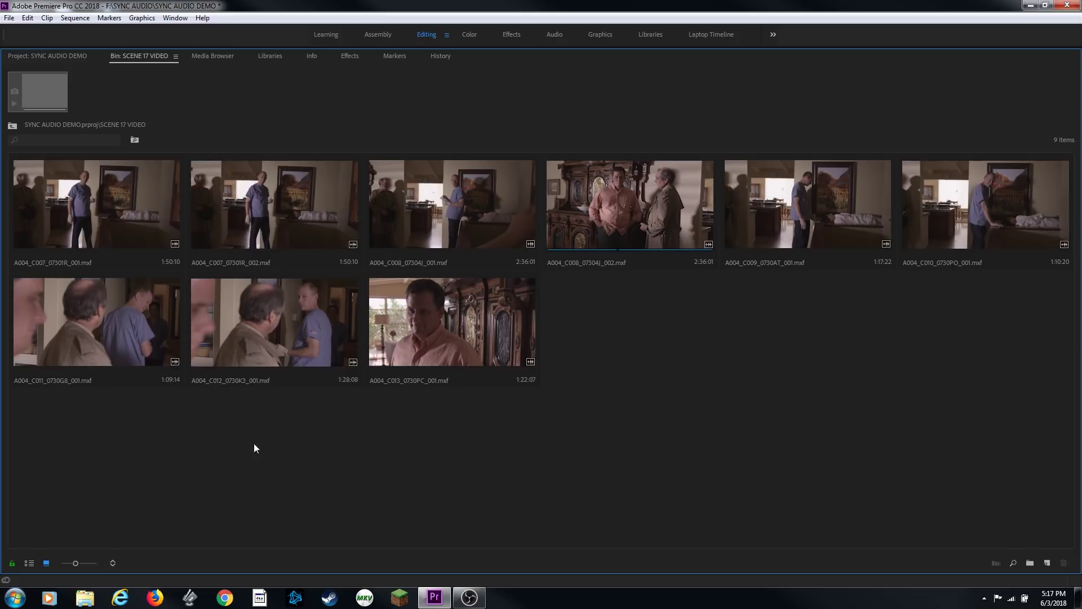
# - Open the SCENE 17 AUDIO bin from the project root and select all of its audio clips
pyautogui.click(66, 55)
pyautogui.click(115, 281)
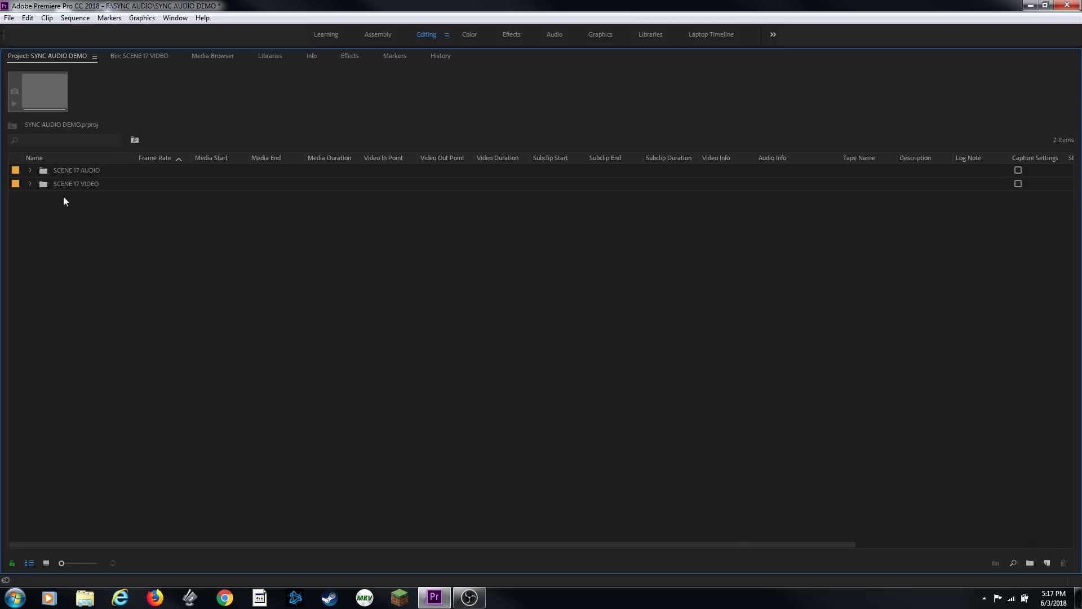
pyautogui.doubleClick(41, 170)
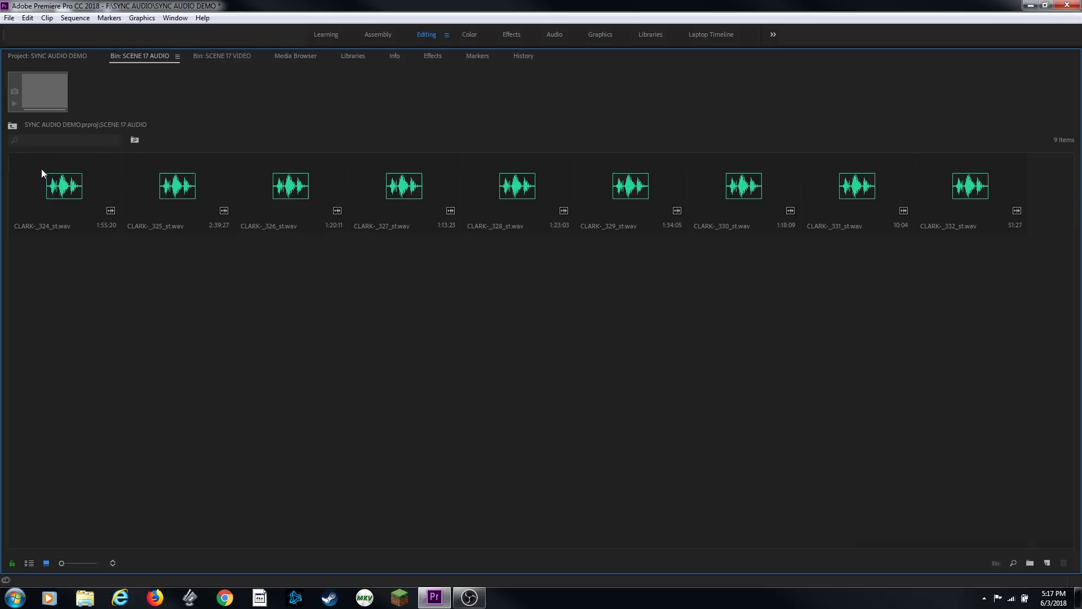
pyautogui.moveTo(54, 316); pyautogui.dragTo(1001, 219)
# - Load A004_C012_0730K3_001.mxf from the video bin into the Source Monitor and maximize the monitor
pyautogui.click(224, 54)
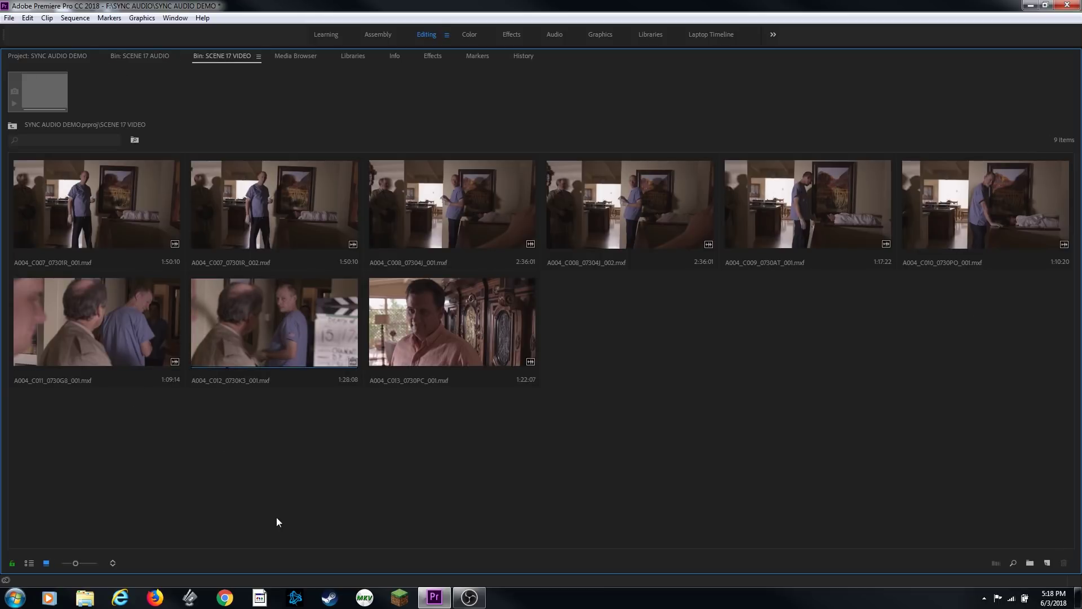
pyautogui.doubleClick(295, 348)
pyautogui.press('Right')
pyautogui.press('Right')
pyautogui.press('Right')
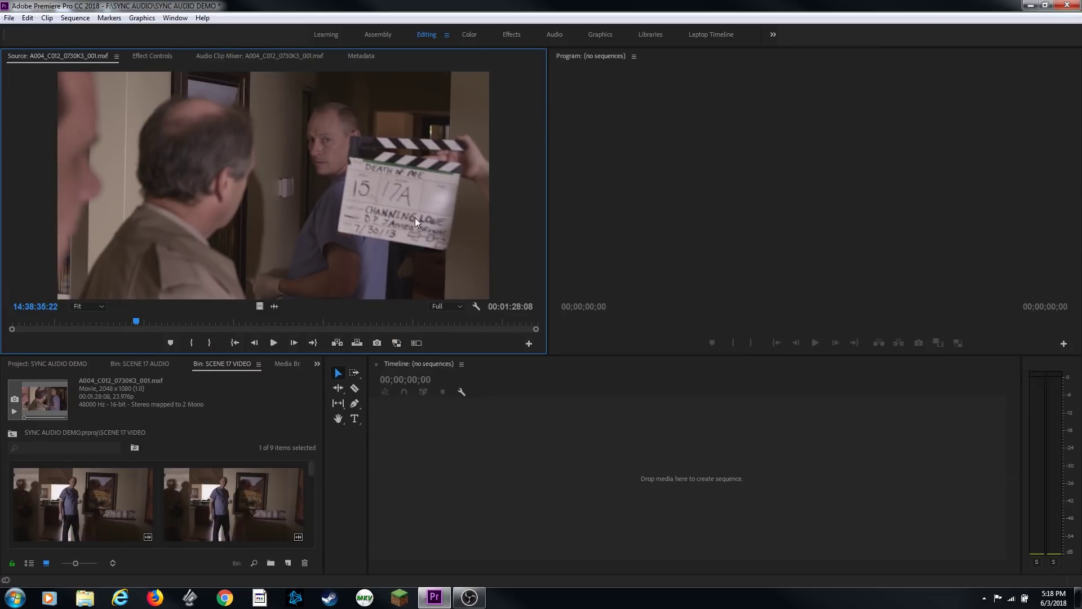
pyautogui.press('`')
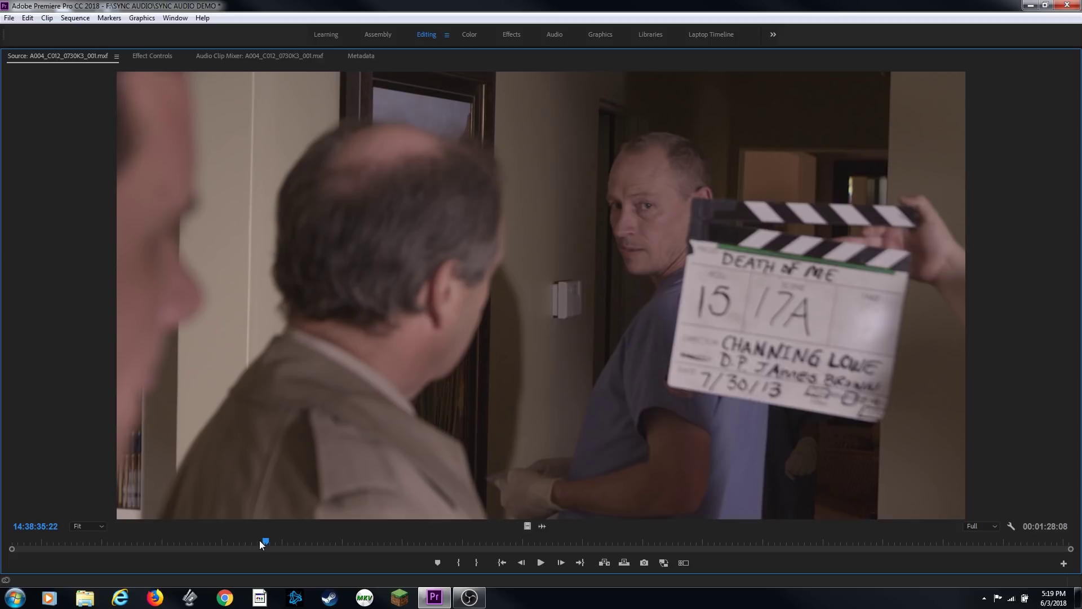
# - Move the source playhead frame by frame to the slate's clap at 14:38:41:08, and restore the panel layout
pyautogui.moveTo(260, 541); pyautogui.dragTo(326, 543)
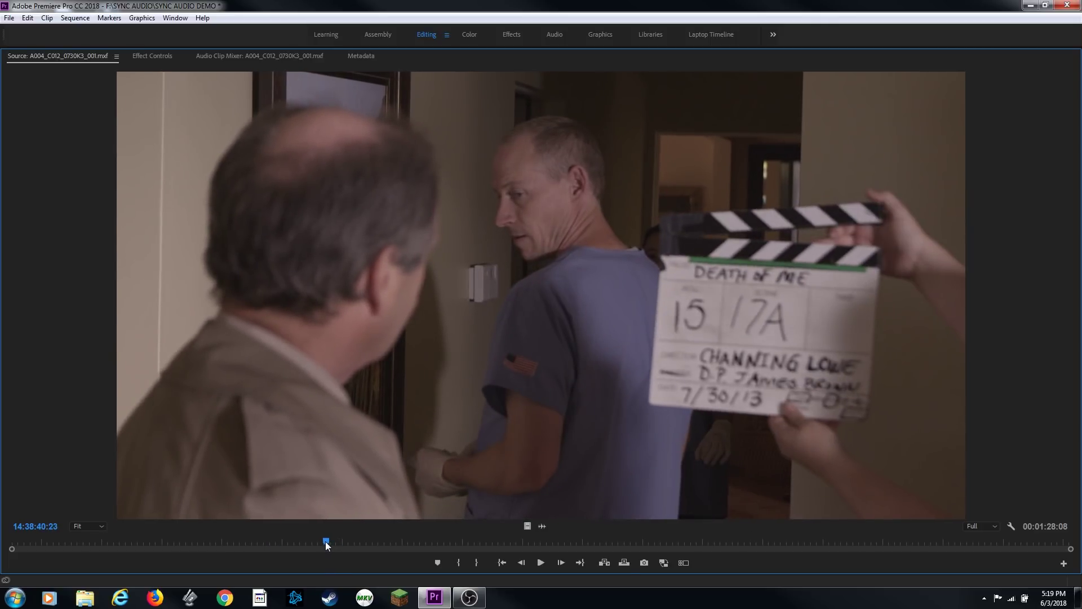
pyautogui.press('Right')
pyautogui.press('Right')
pyautogui.press('Right')
pyautogui.press('Right')
pyautogui.press('Right')
pyautogui.press('Right')
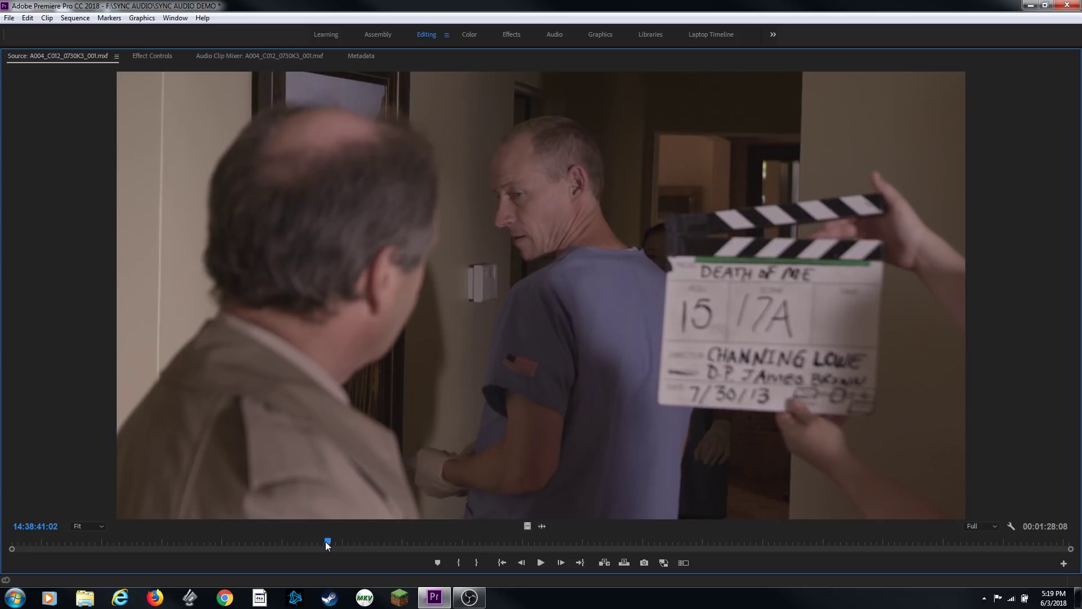
pyautogui.press('Right')
pyautogui.press('Right')
pyautogui.press('Right')
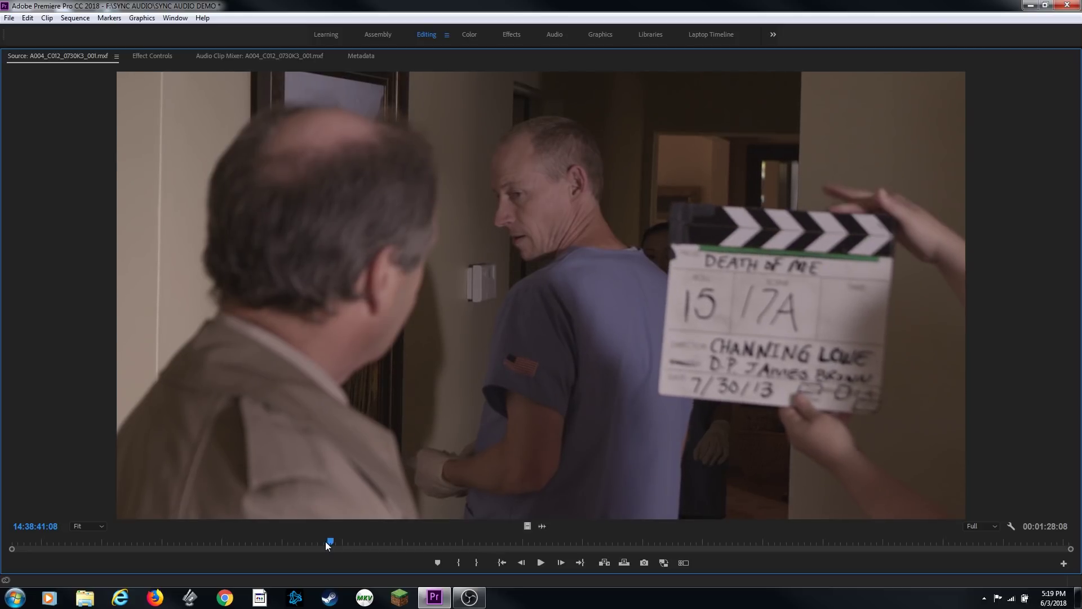
pyautogui.press('Right')
pyautogui.press('Left')
pyautogui.press('`')
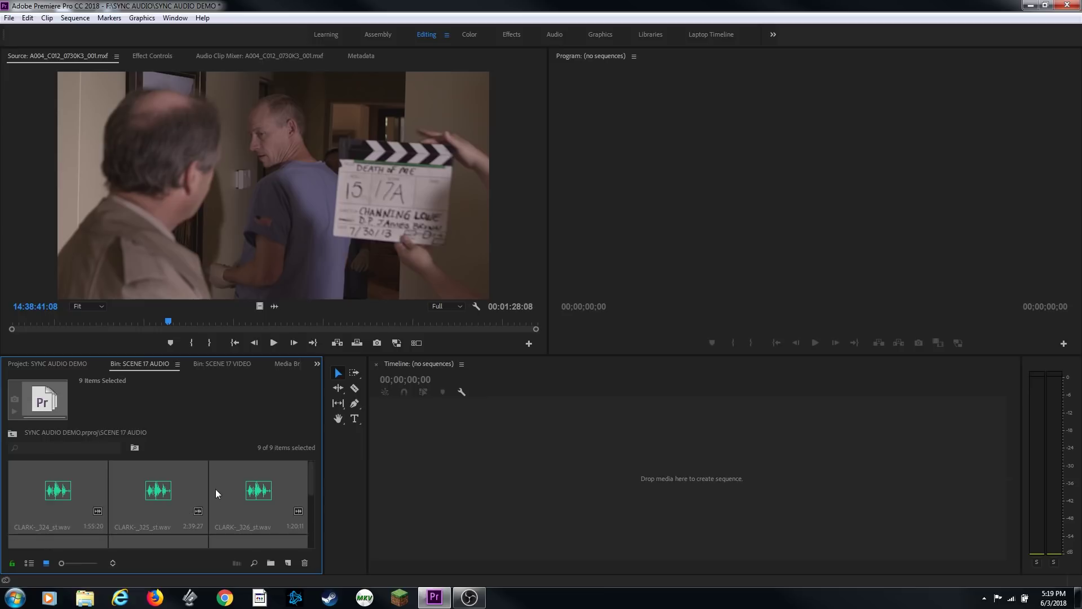
# - Load CLARK-_325_st.wav into the Source Monitor and zoom in on the waveform around the first tall spike
pyautogui.click(217, 493)
pyautogui.doubleClick(138, 488)
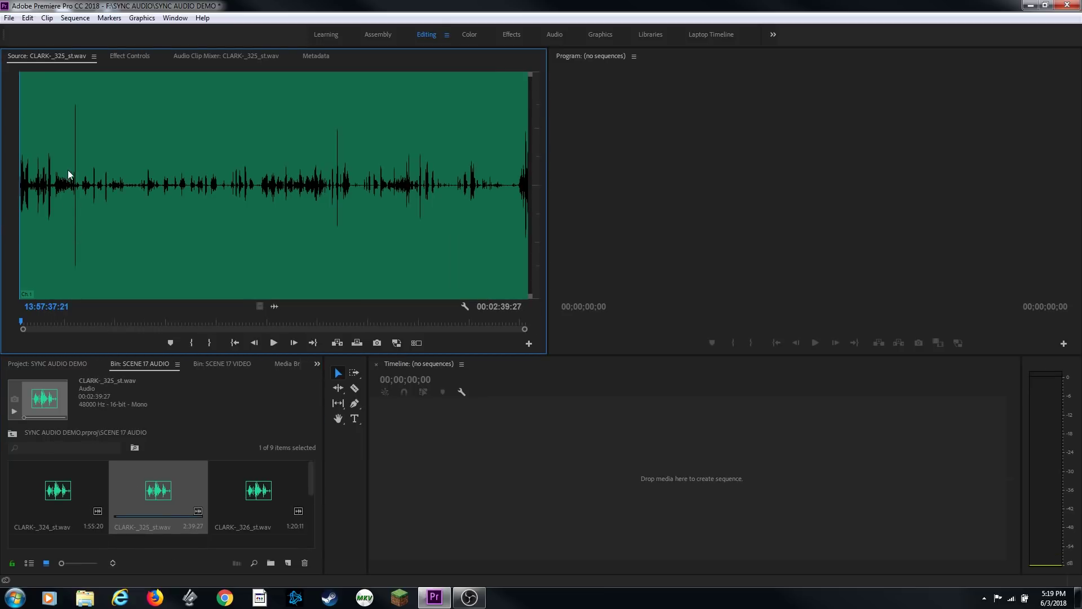
pyautogui.click(60, 156)
pyautogui.press('=')
pyautogui.press('=')
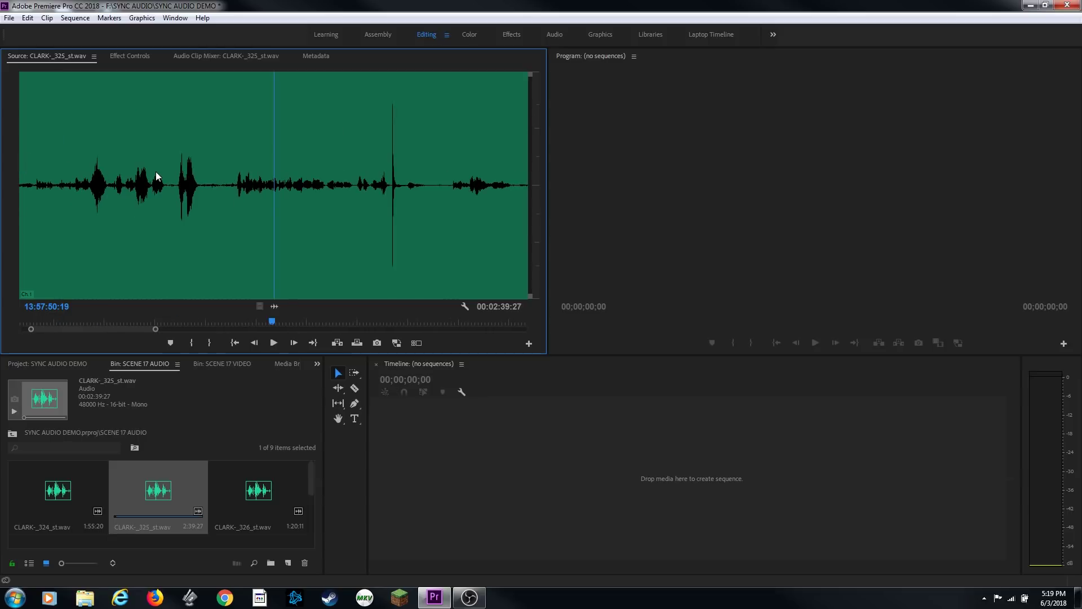
# - Play CLARK-_325_st.wav from the slate announcement through the clap spike, and return the playhead to the announcement's start
pyautogui.click(231, 134)
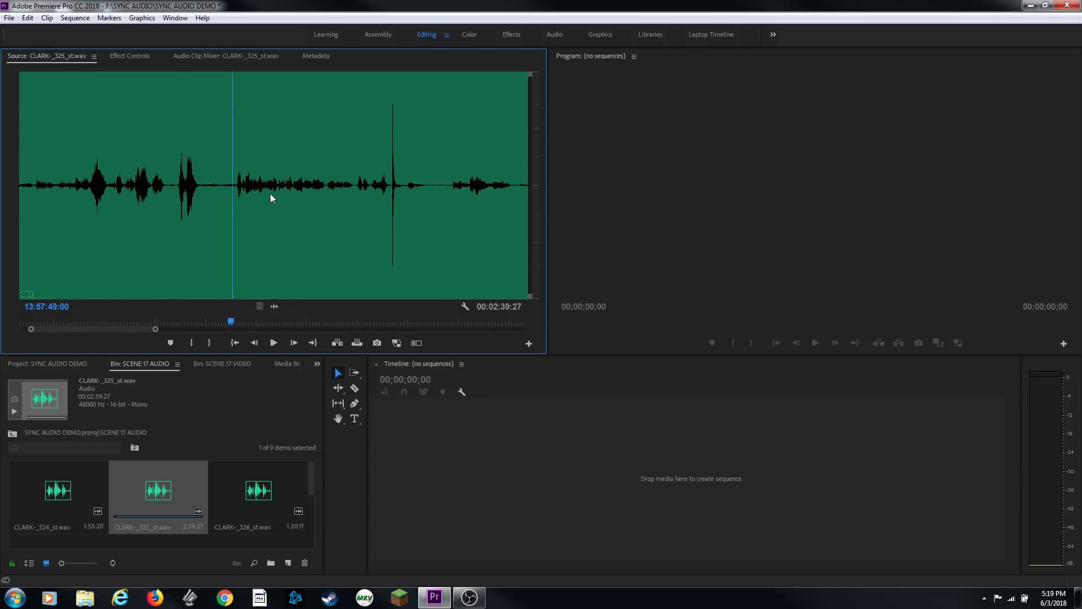
pyautogui.press('space')
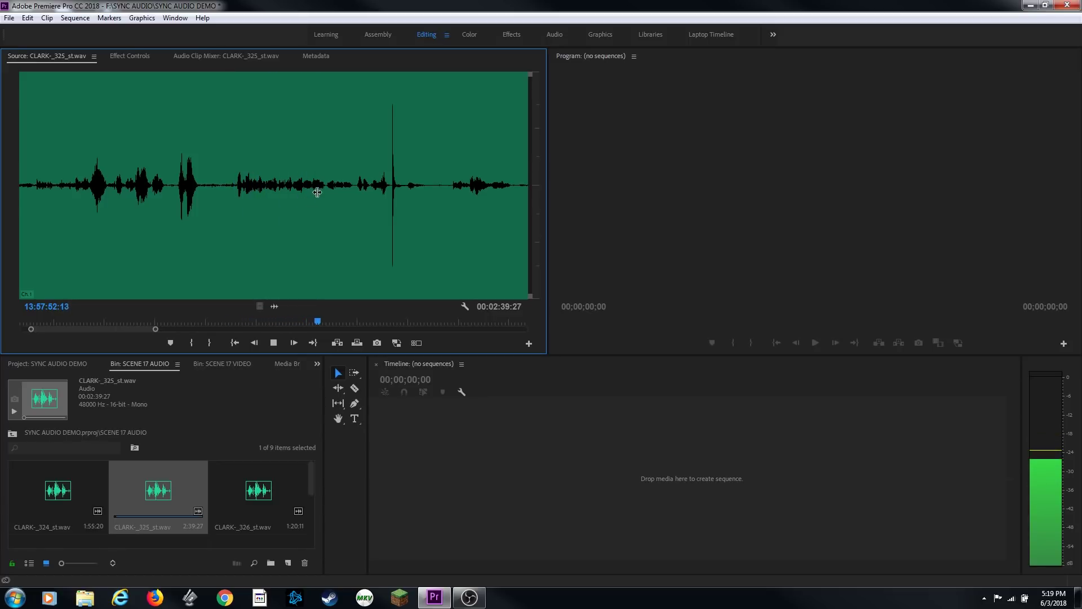
pyautogui.press('space')
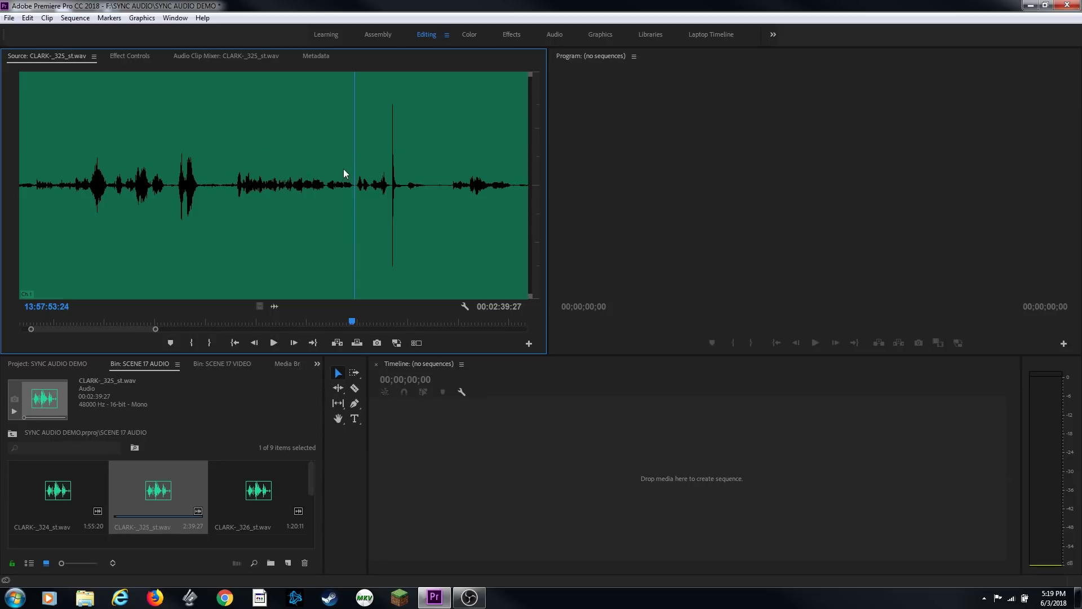
pyautogui.press('space')
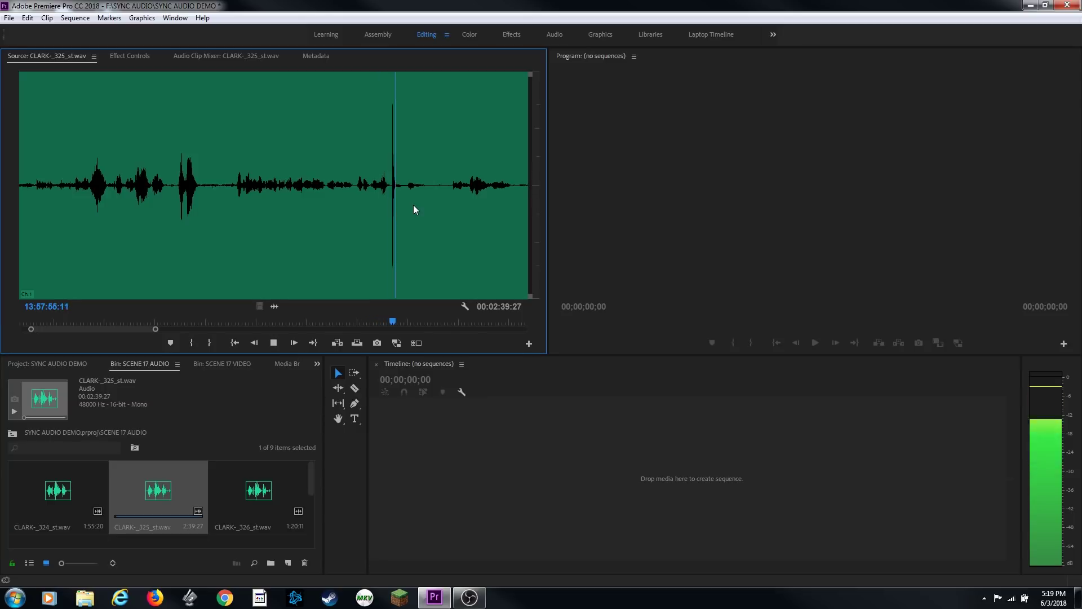
pyautogui.press('space')
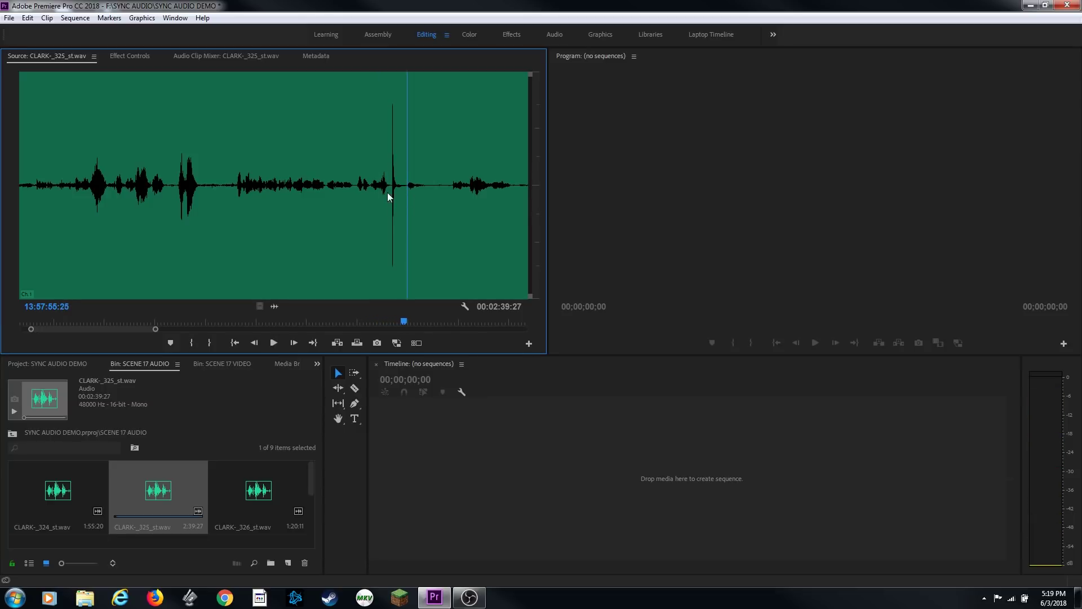
pyautogui.click(239, 163)
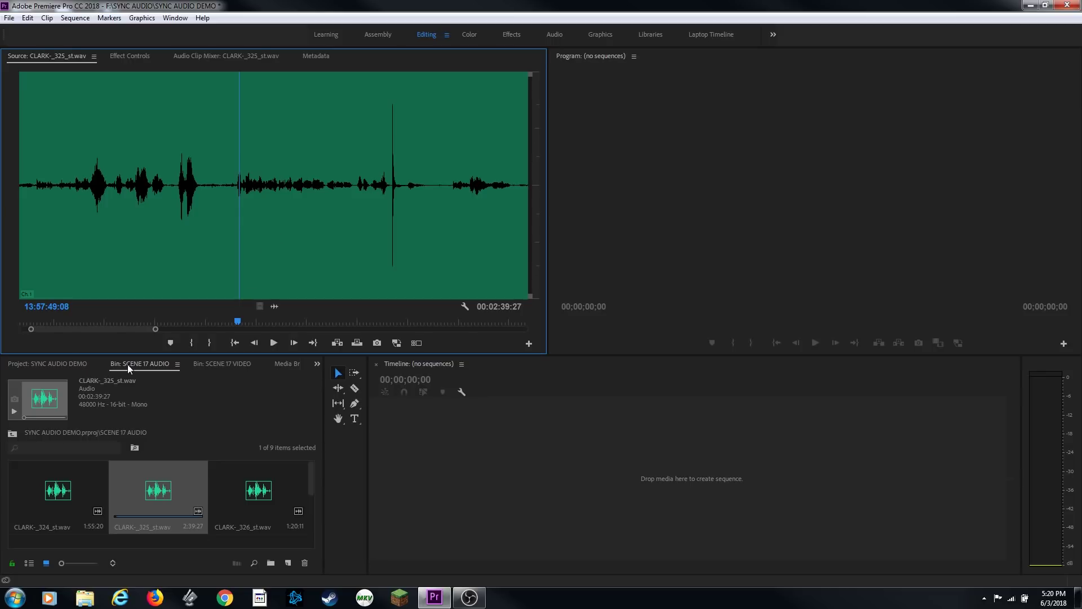
# - Create a new sequence from A004_C007_07301R_001.mxf in the SCENE 17 VIDEO bin
pyautogui.click(222, 364)
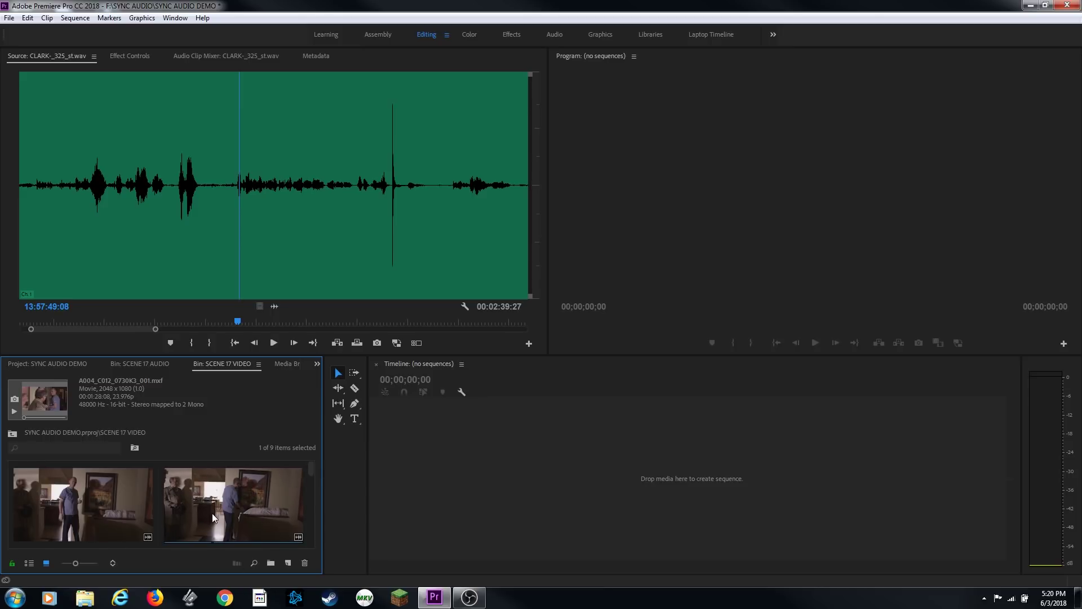
pyautogui.press('`')
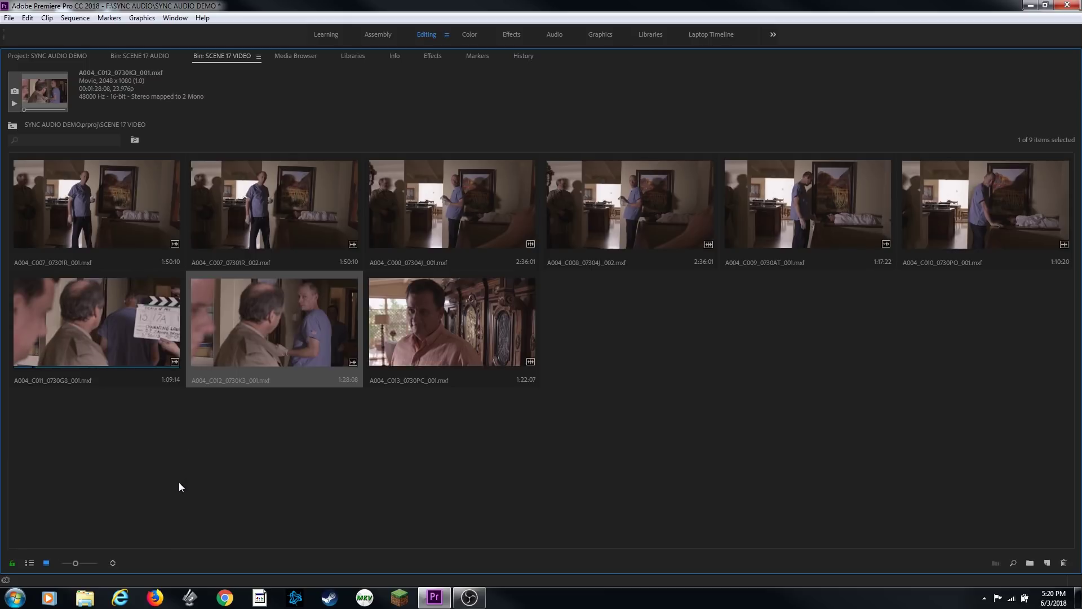
pyautogui.click(135, 237)
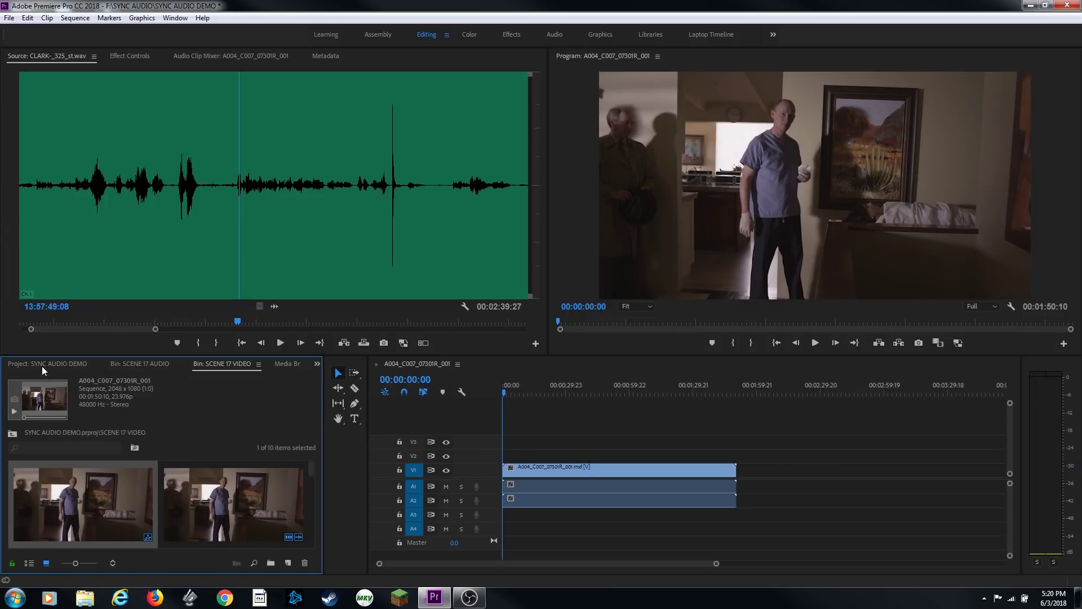
# - Move the new sequence out of the SCENE 17 VIDEO bin to the project's root level and collapse the bin
pyautogui.click(42, 365)
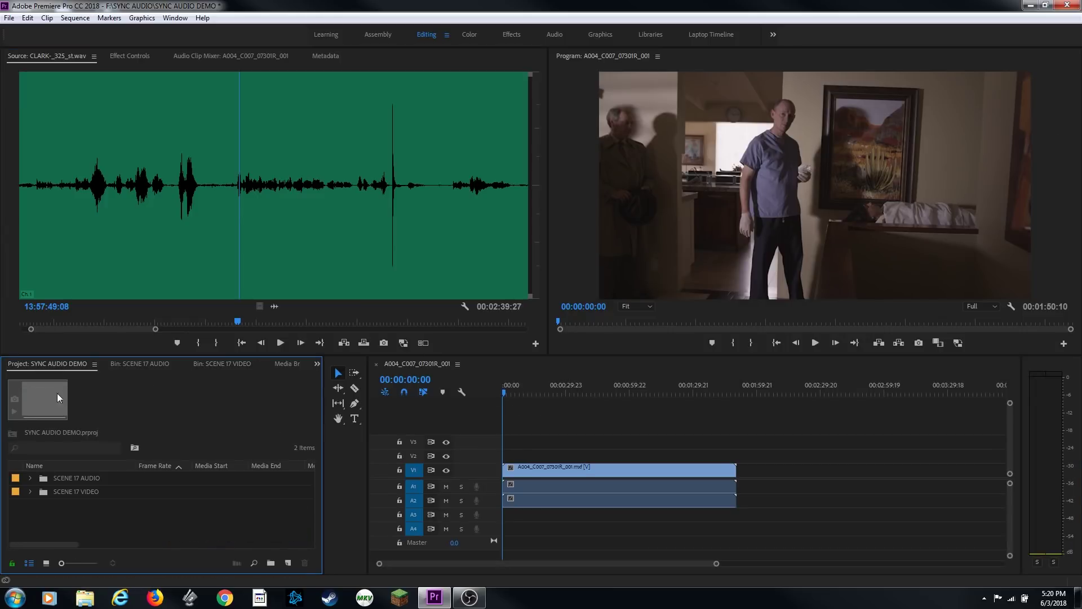
pyautogui.click(30, 491)
pyautogui.moveTo(70, 505); pyautogui.dragTo(35, 503)
pyautogui.moveTo(25, 506); pyautogui.dragTo(26, 505)
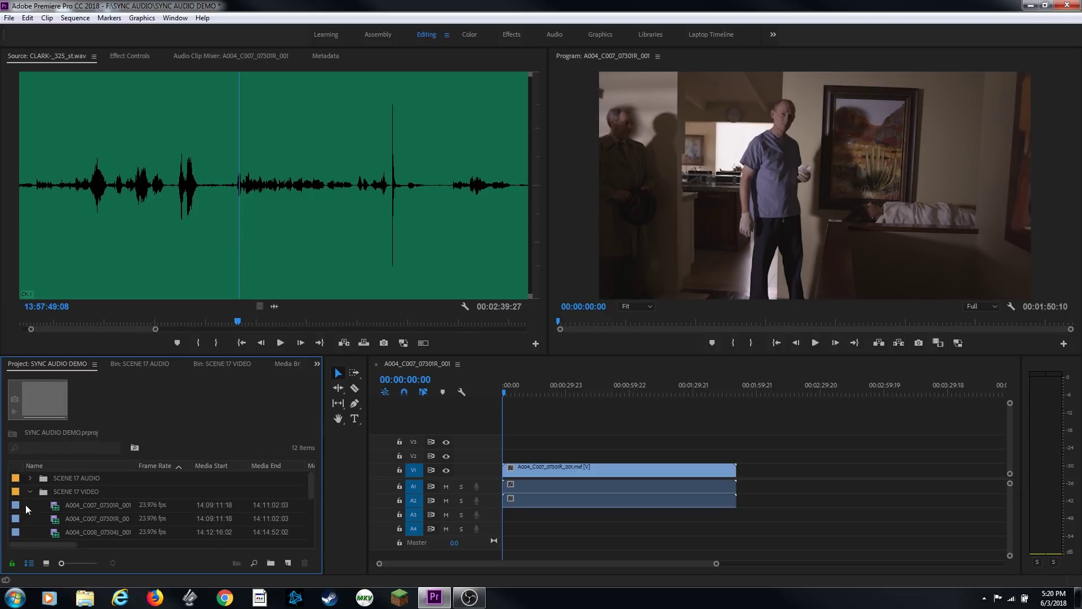
pyautogui.click(30, 491)
pyautogui.click(72, 510)
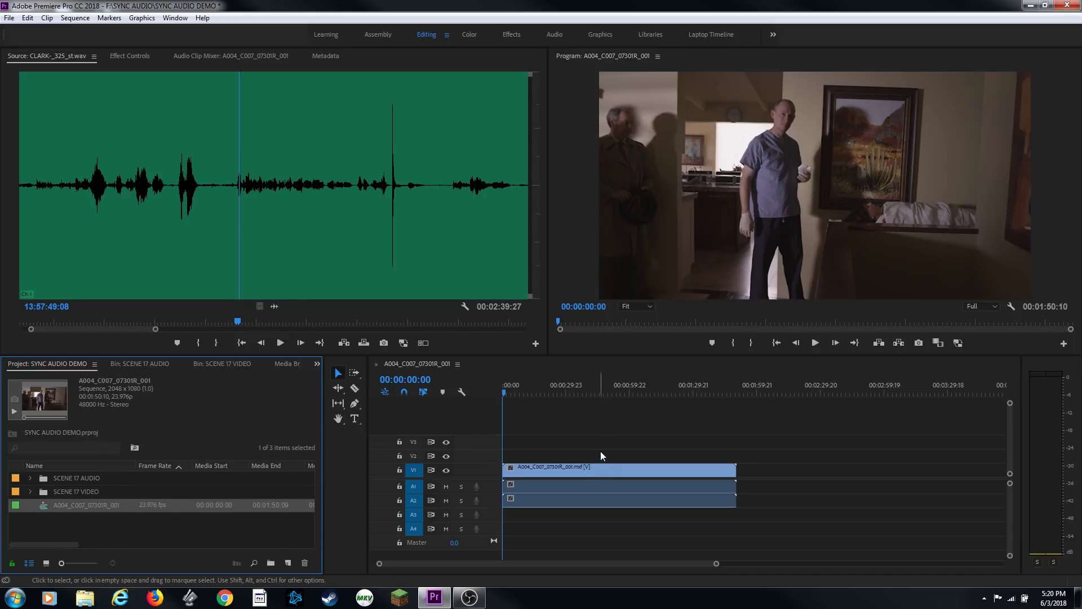
# - Delete all clips from the new sequence's timeline and rename the sequence SCENE 17 SYNC
pyautogui.moveTo(587, 434); pyautogui.dragTo(631, 526)
pyautogui.press('Delete')
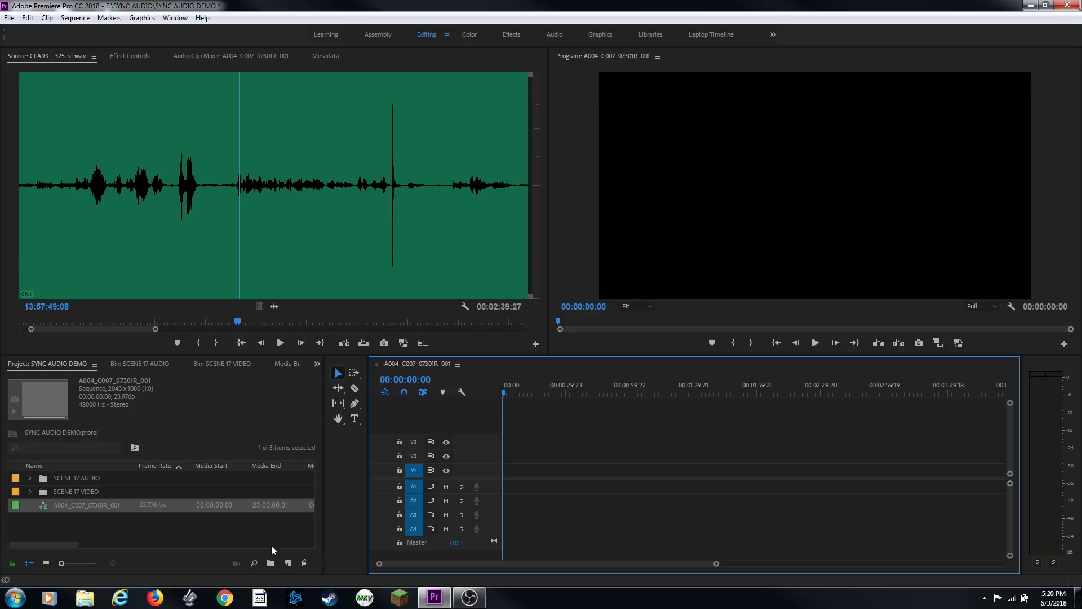
pyautogui.click(86, 510)
pyautogui.click(85, 509)
pyautogui.write('SC')
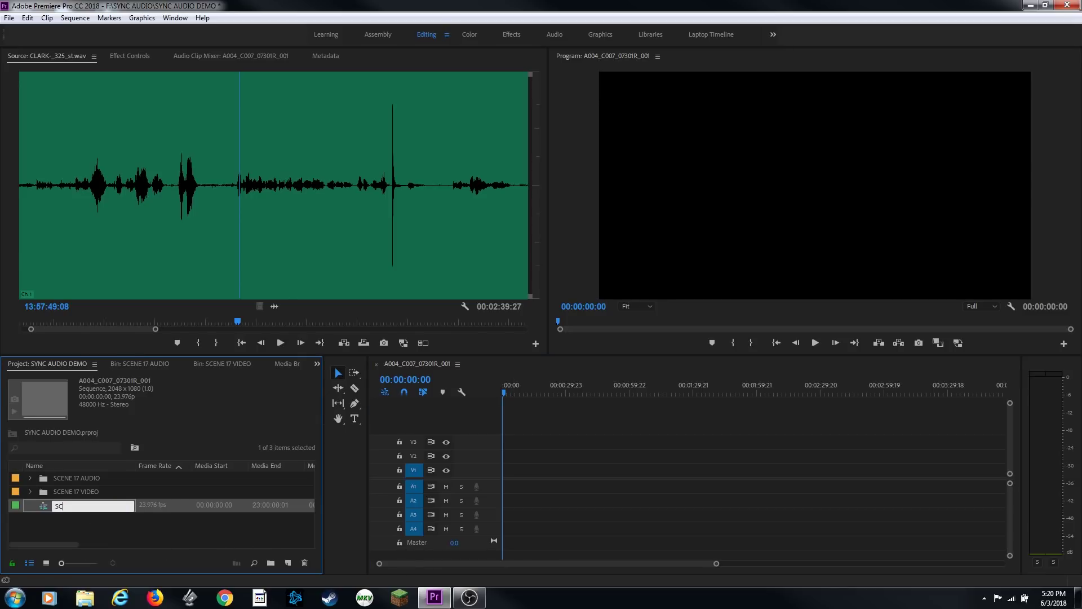
pyautogui.write('ENE 17 SYNC')
pyautogui.press('Return')
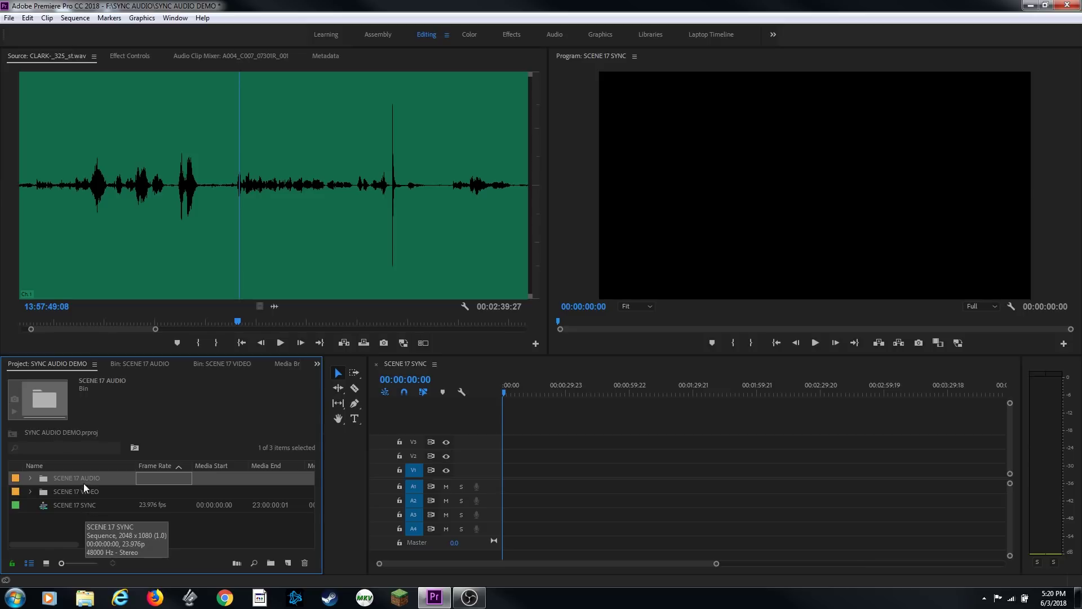
pyautogui.click(83, 517)
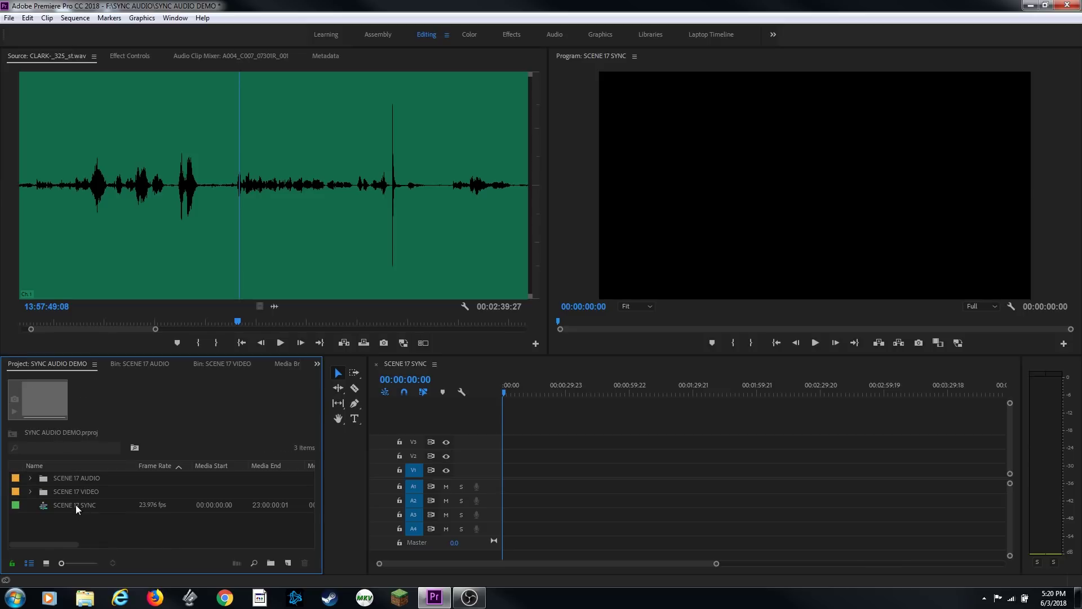
# - Place all nine clips from the SCENE 17 VIDEO bin in the SCENE 17 SYNC timeline, starting at 00:00:00:00
pyautogui.click(223, 364)
pyautogui.click(29, 563)
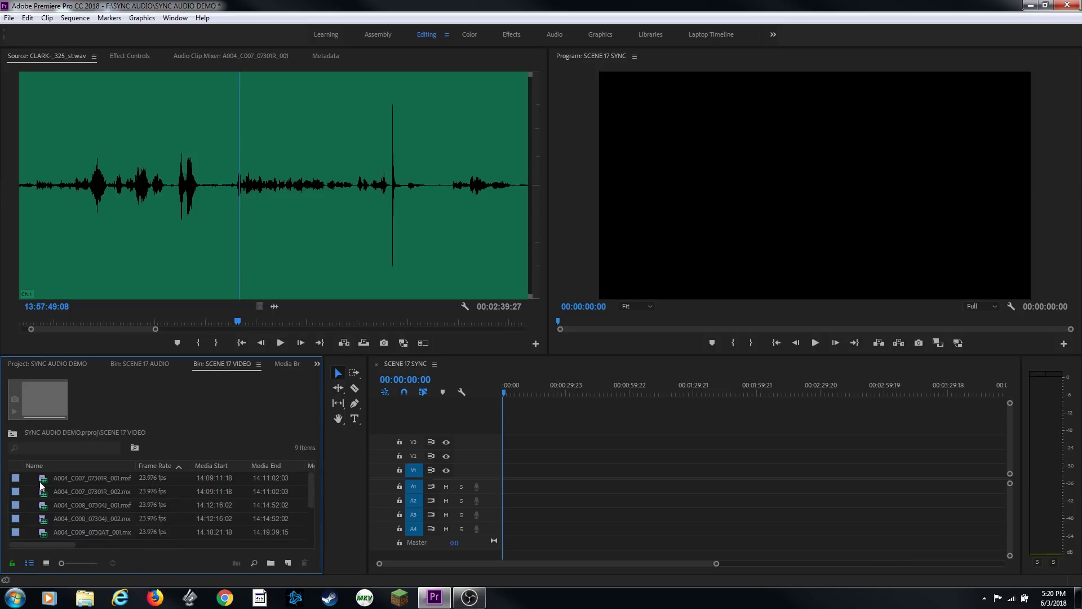
pyautogui.hotkey('ctrl', 'a')
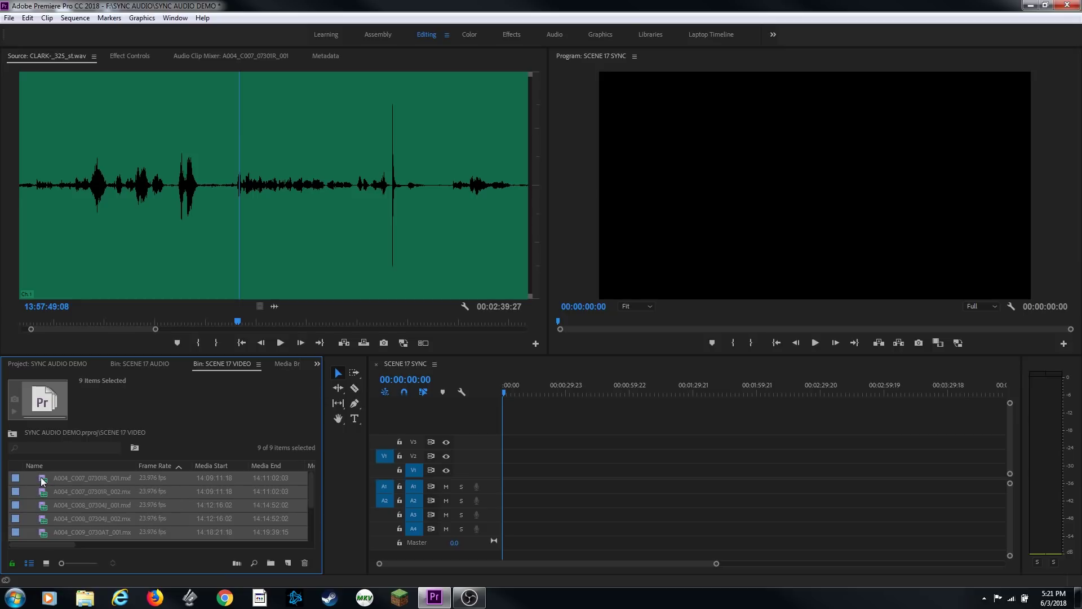
pyautogui.click(43, 480)
pyautogui.hotkey('ctrl', 'a')
pyautogui.moveTo(48, 481); pyautogui.dragTo(499, 483)
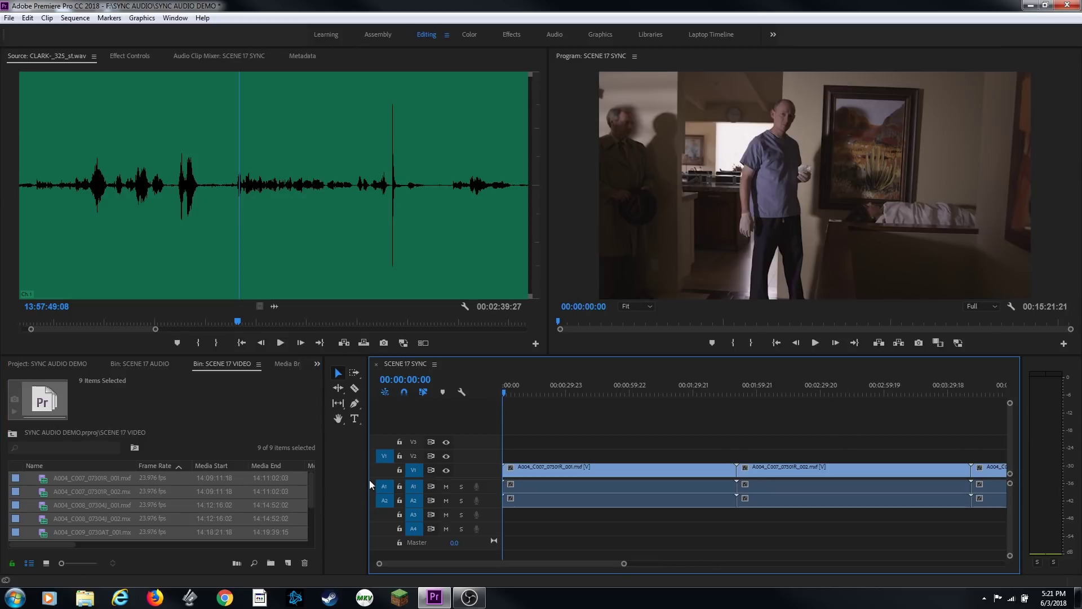
pyautogui.press('\\')
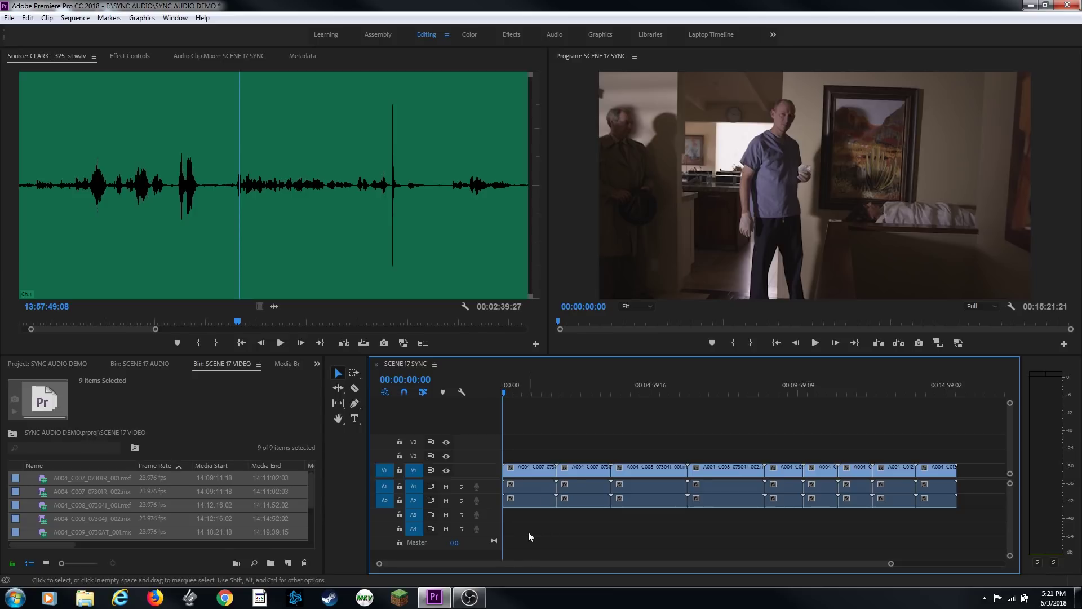
# - Delete the camera audio from all timeline clips with Video 1 locked to protect the picture, and unlock that track
pyautogui.click(399, 470)
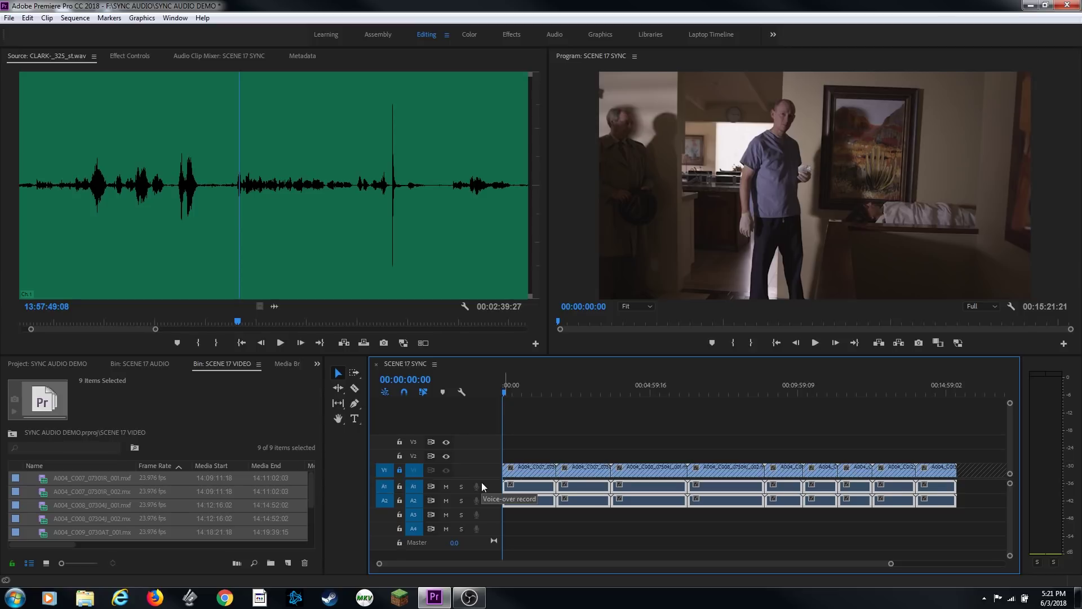
pyautogui.press('Delete')
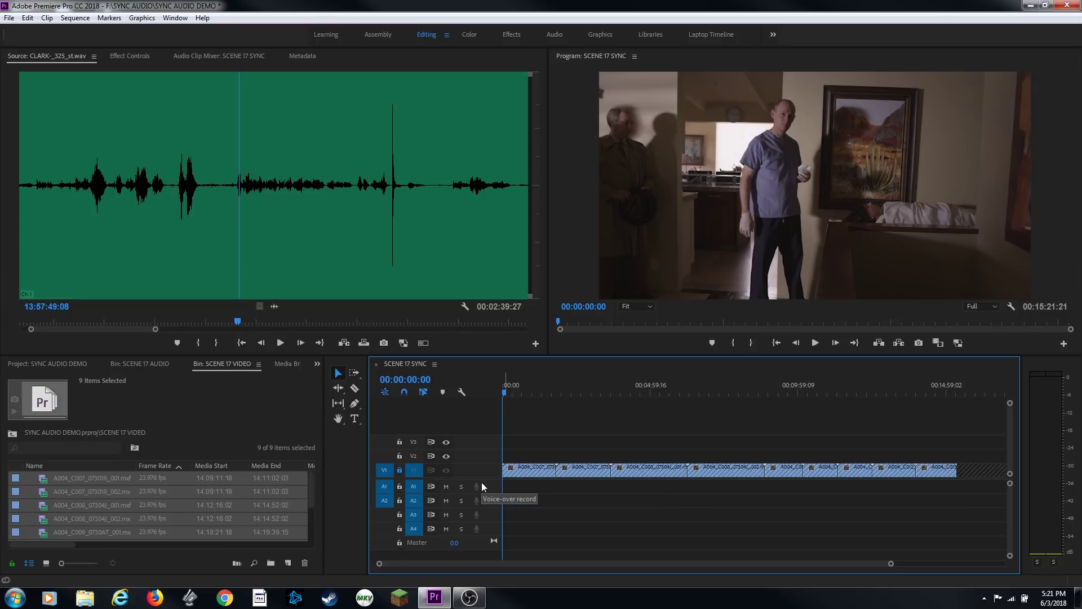
pyautogui.click(401, 471)
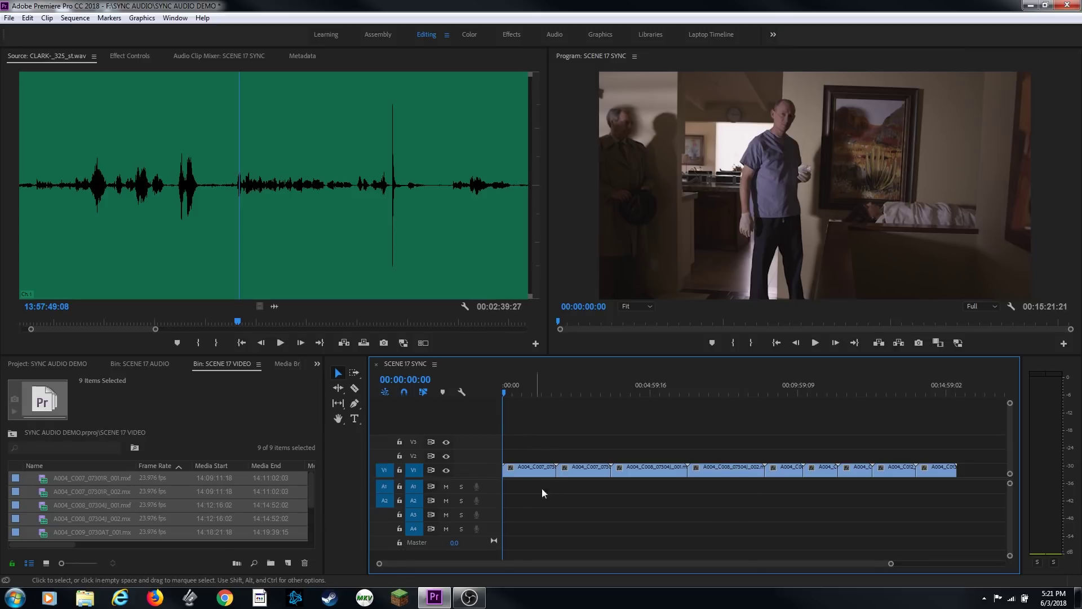
# - Expand the track heights, examine the slates at 00:00:08:00 and around 00:11:28:20, and return to the sequence start
pyautogui.hotkey('shift', '=')
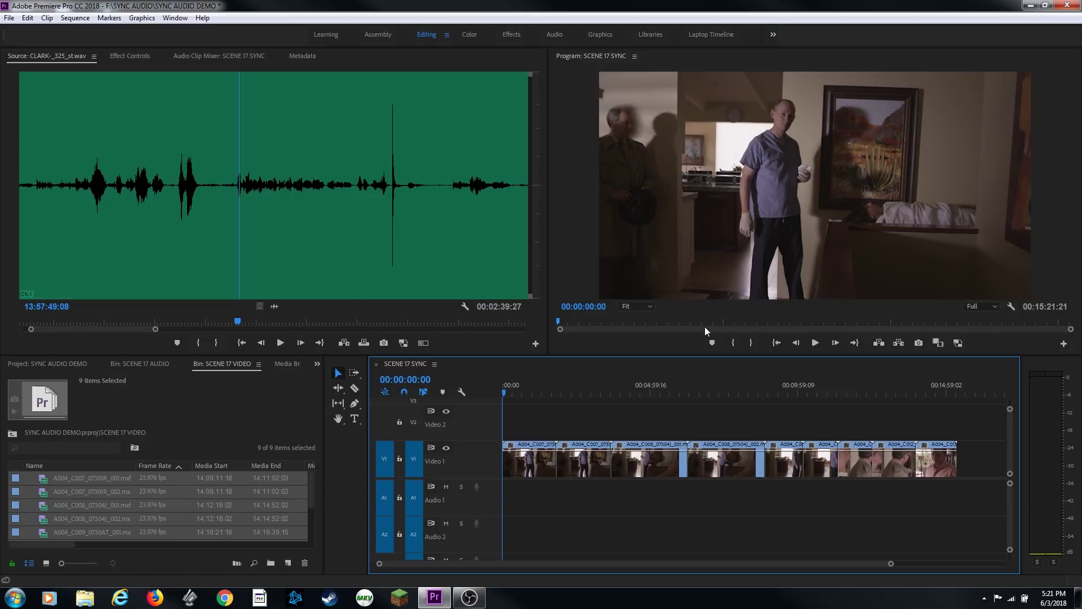
pyautogui.click(513, 392)
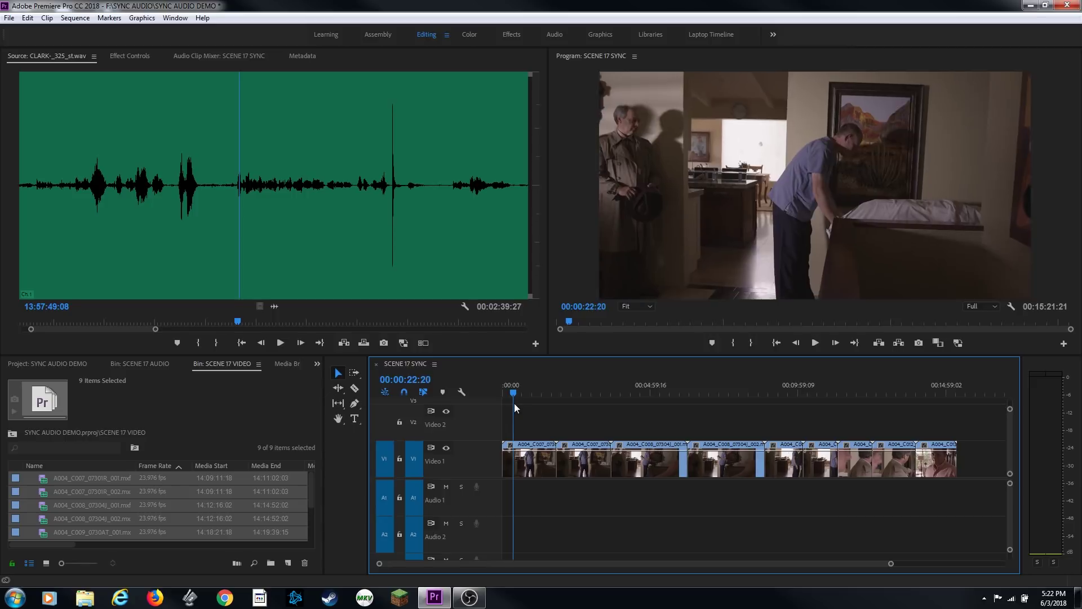
pyautogui.write('800')
pyautogui.press('Return')
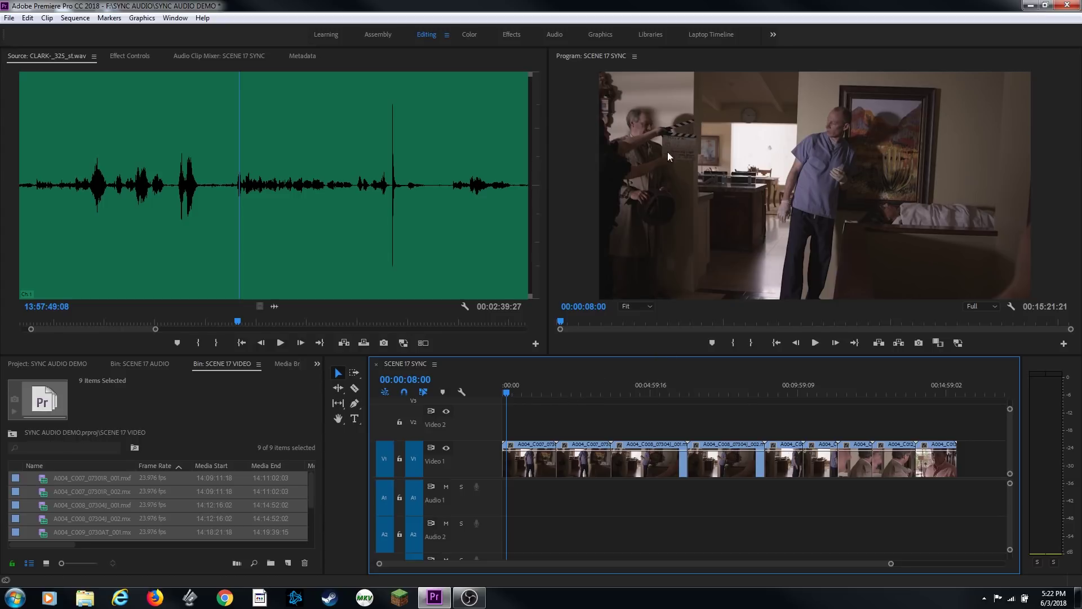
pyautogui.click(781, 393)
pyautogui.click(791, 393)
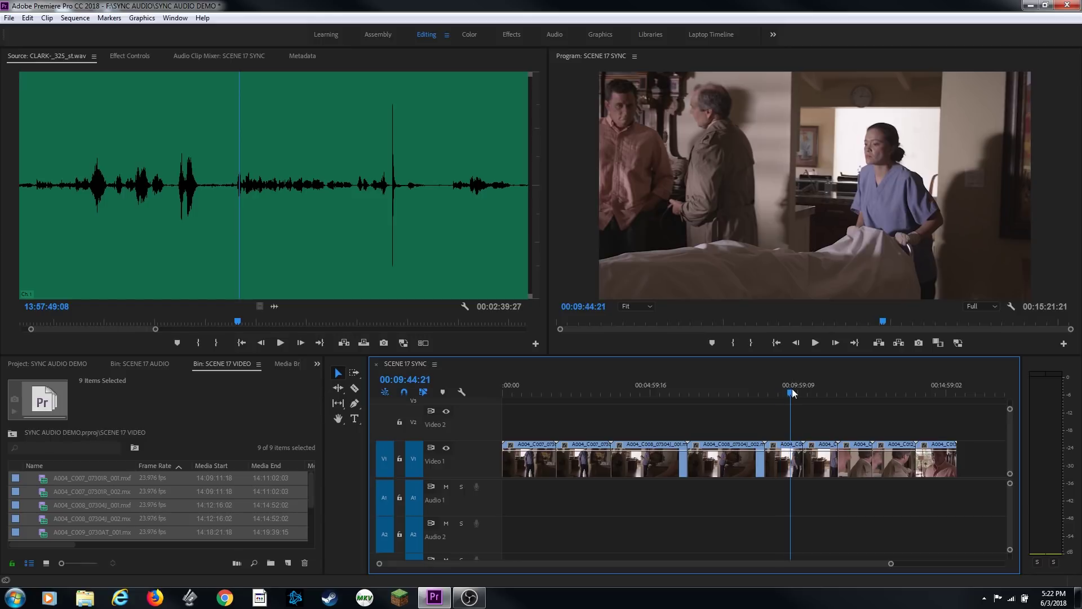
pyautogui.moveTo(792, 393); pyautogui.dragTo(844, 399)
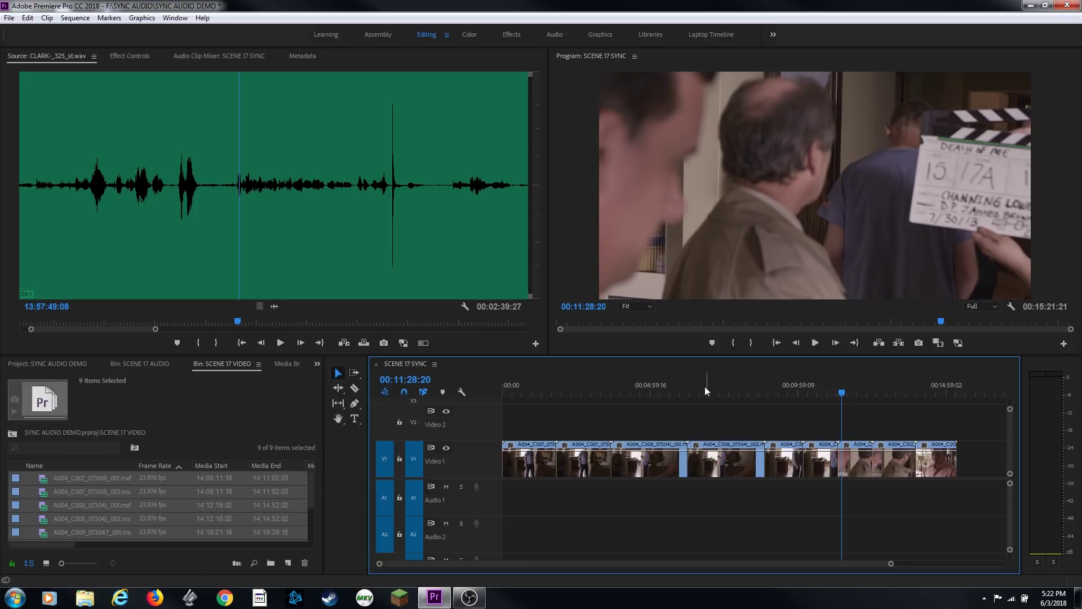
pyautogui.press('Home')
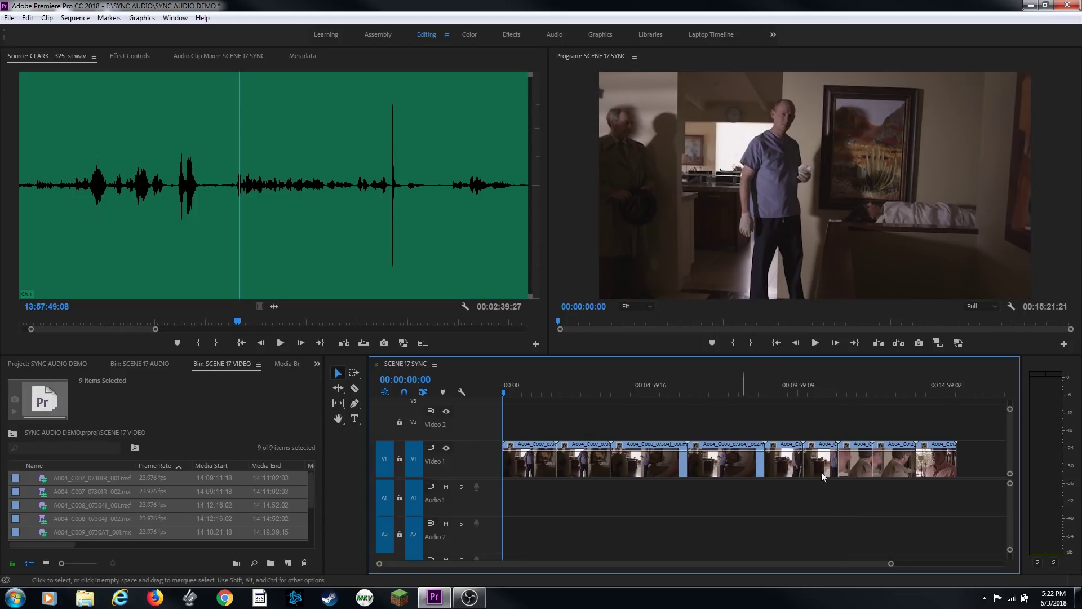
# - Show the SCENE 17 AUDIO bin as a list and load CLARK-_324_st.wav in the Source monitor
pyautogui.click(143, 364)
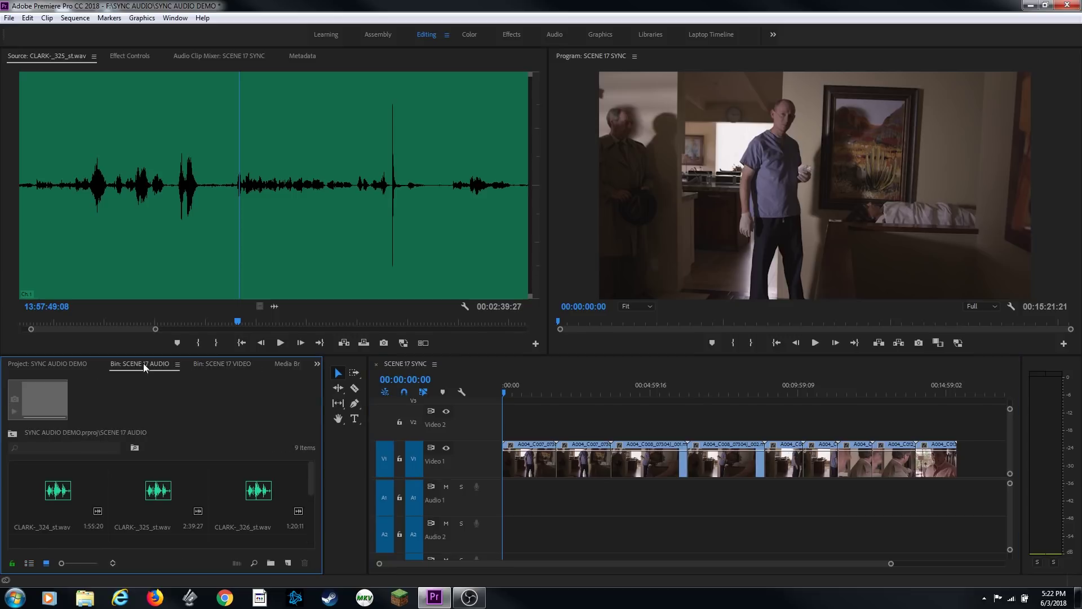
pyautogui.click(28, 563)
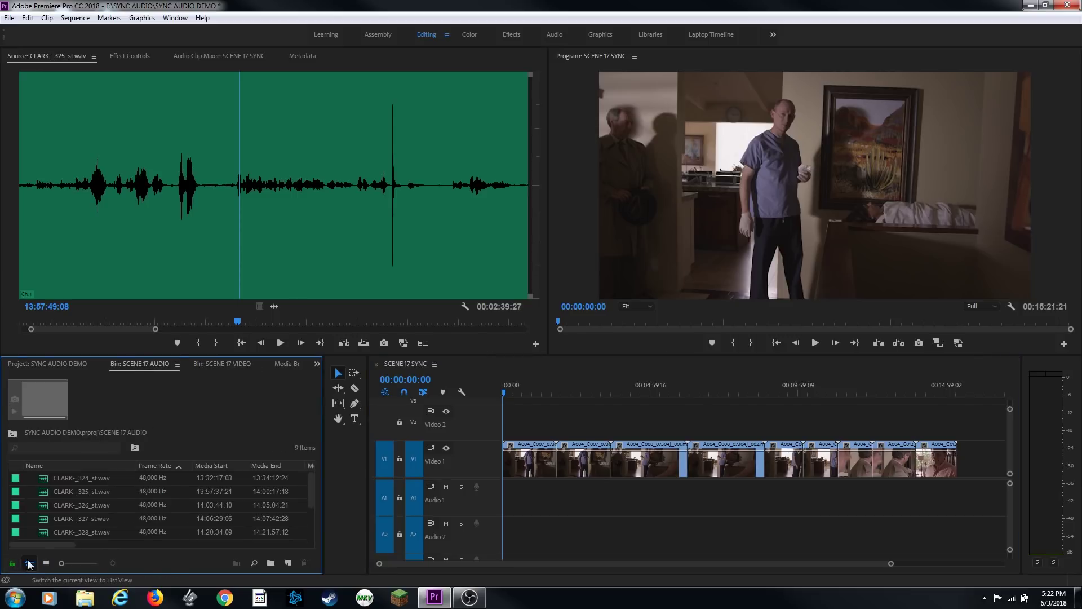
pyautogui.click(43, 484)
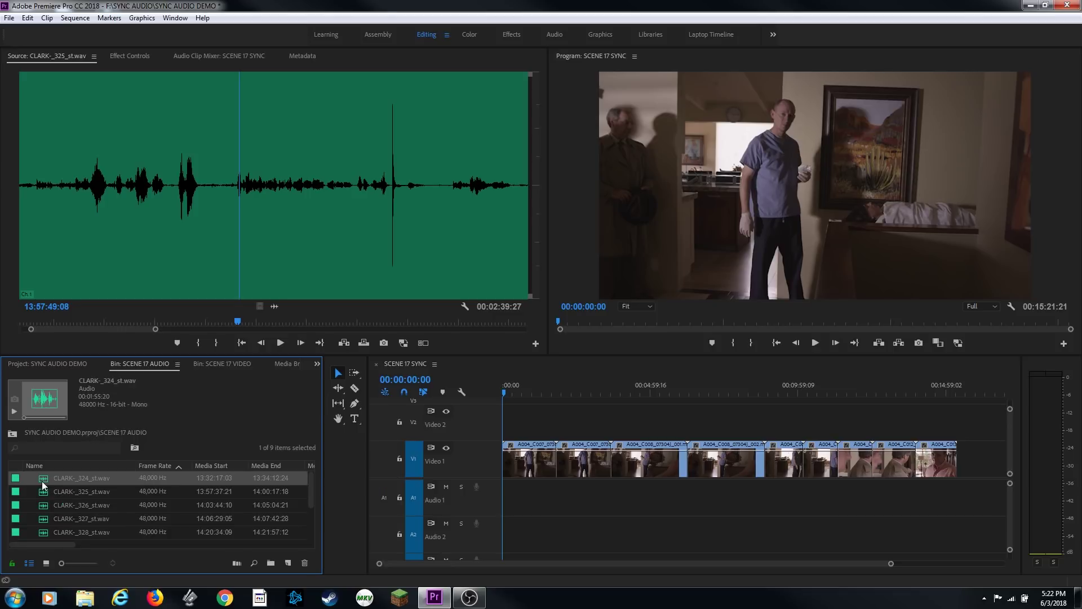
pyautogui.doubleClick(42, 484)
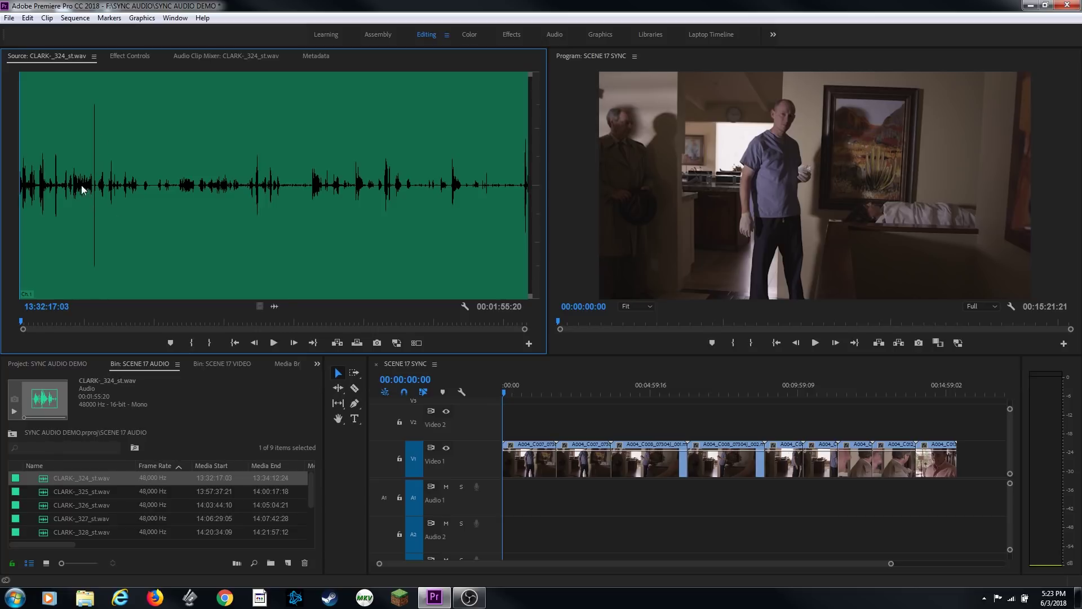
# - Move to about 00:00:08:07 in the first clip and examine its slate in an enlarged Program monitor view
pyautogui.click(476, 394)
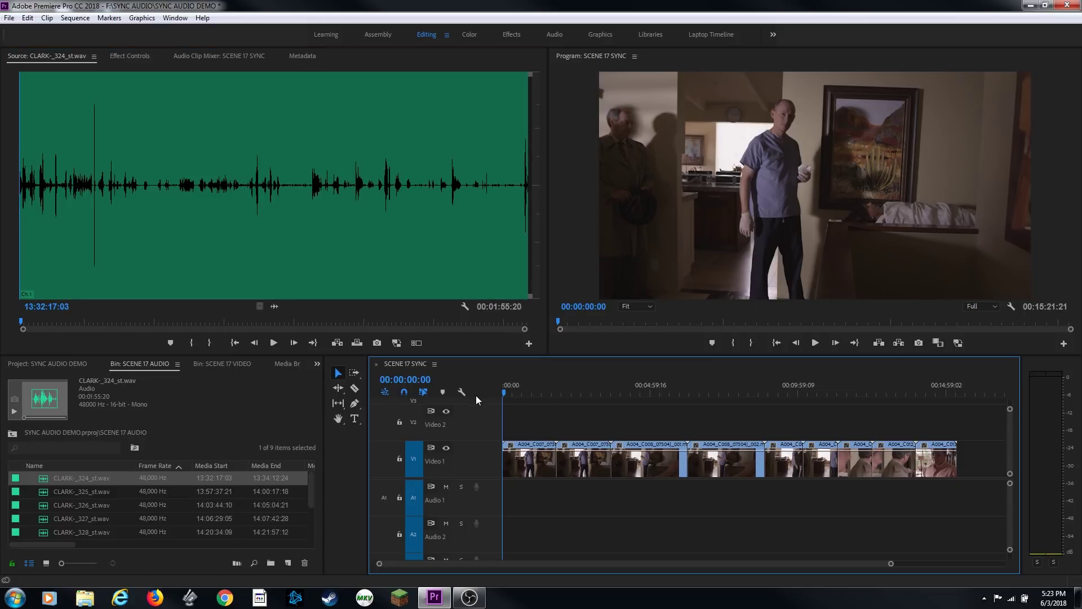
pyautogui.press('=')
pyautogui.press('=')
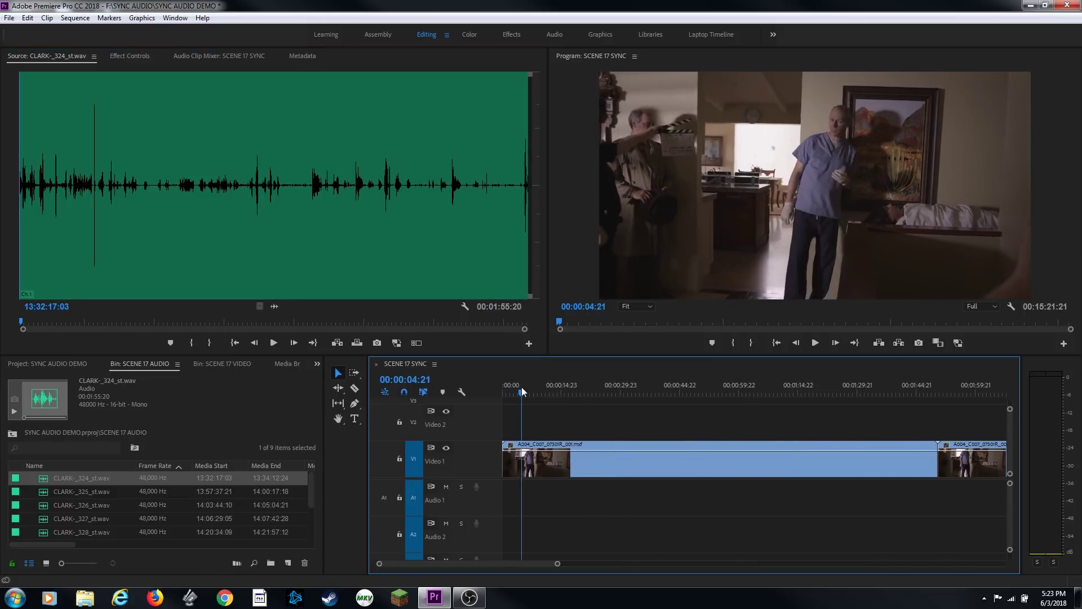
pyautogui.press('\\')
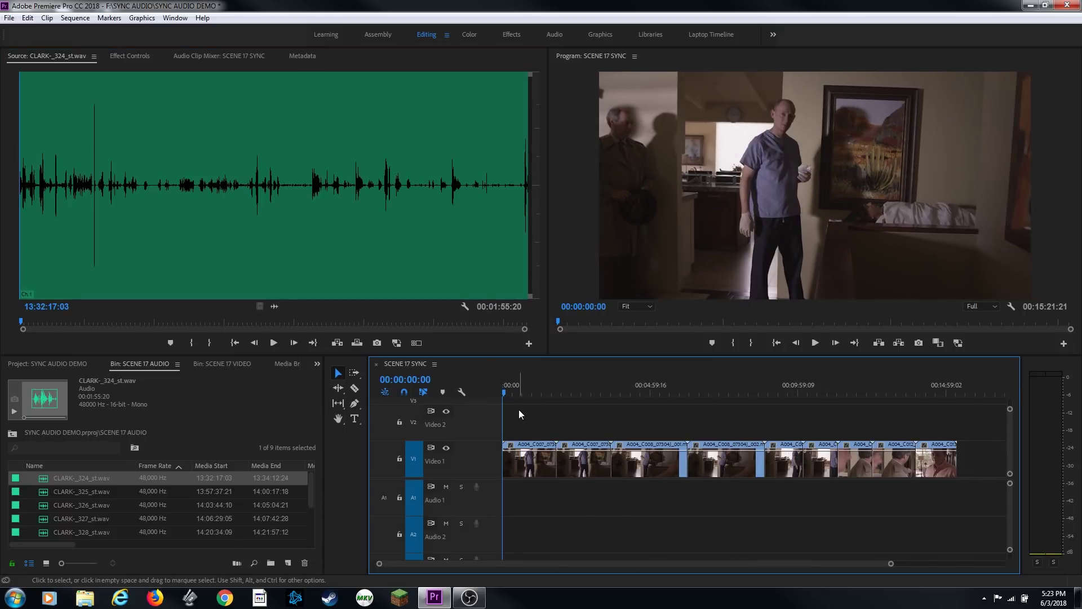
pyautogui.press('=')
pyautogui.press('=')
pyautogui.press('=')
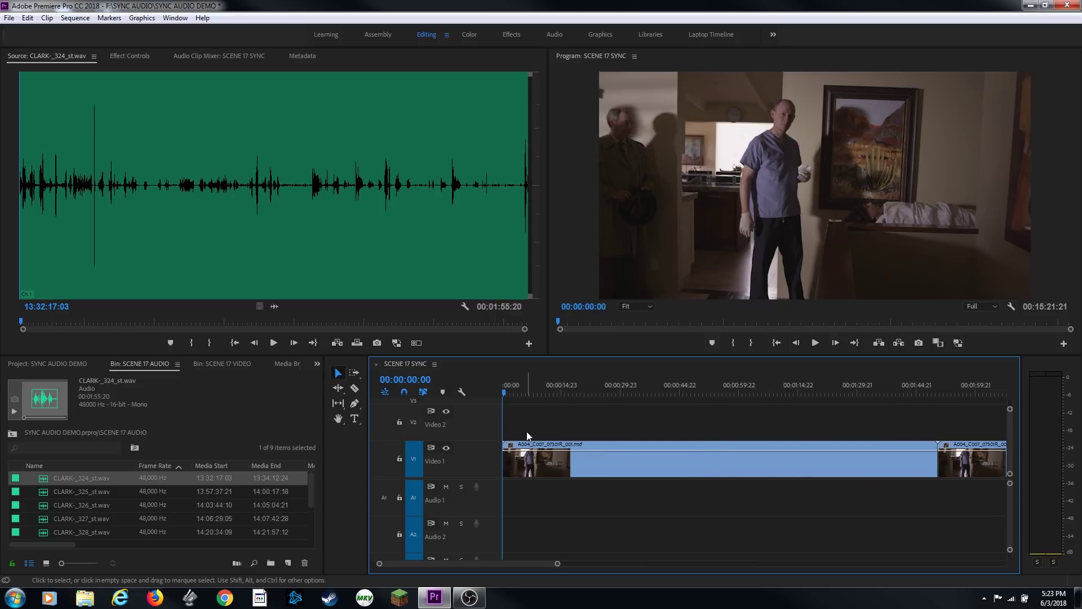
pyautogui.moveTo(509, 394); pyautogui.dragTo(539, 393)
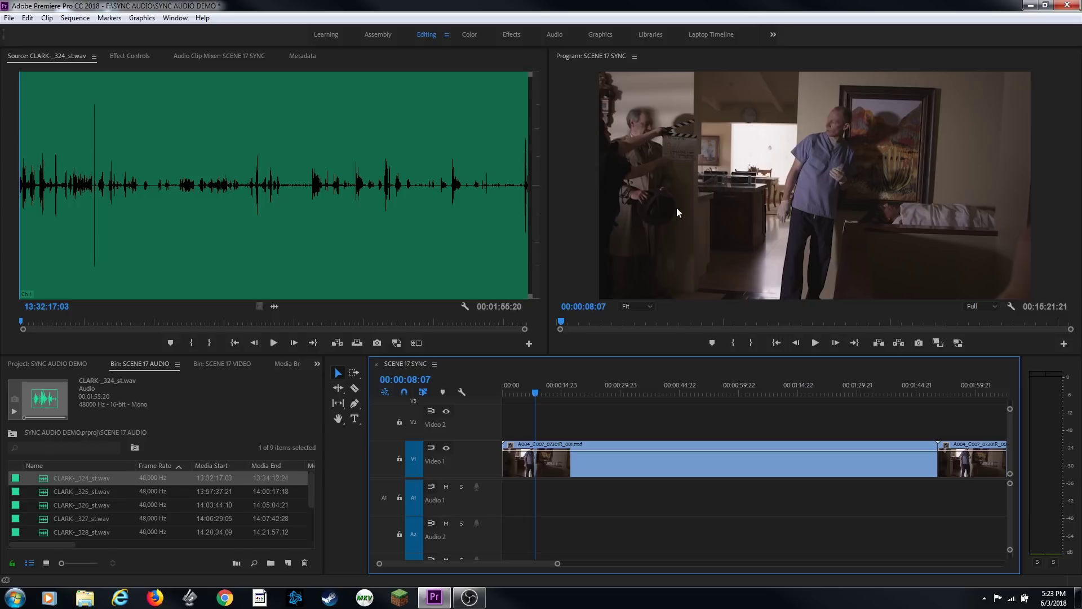
pyautogui.press('`')
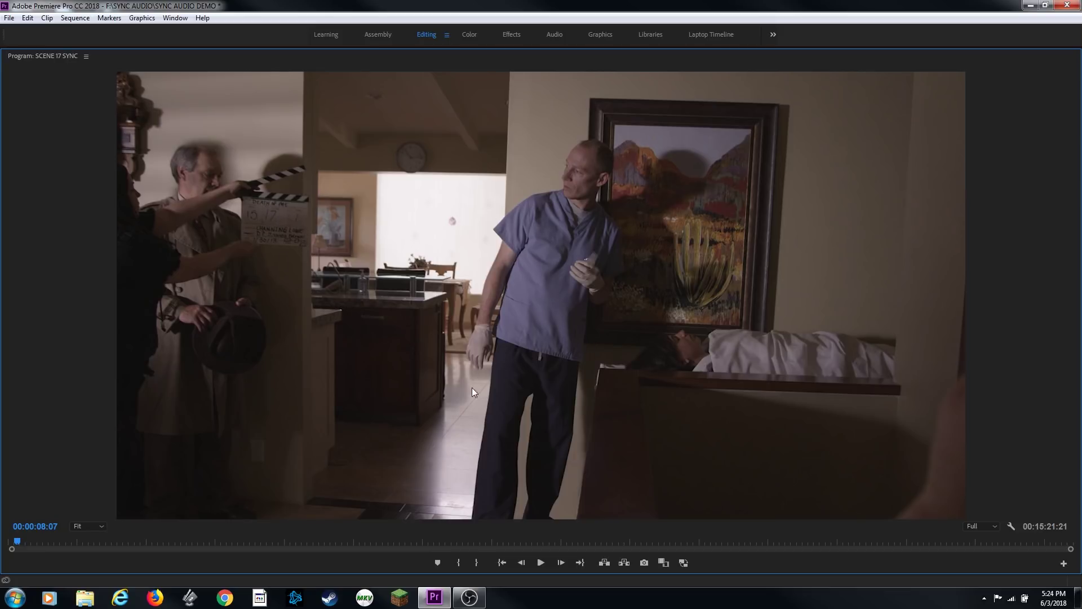
pyautogui.press('`')
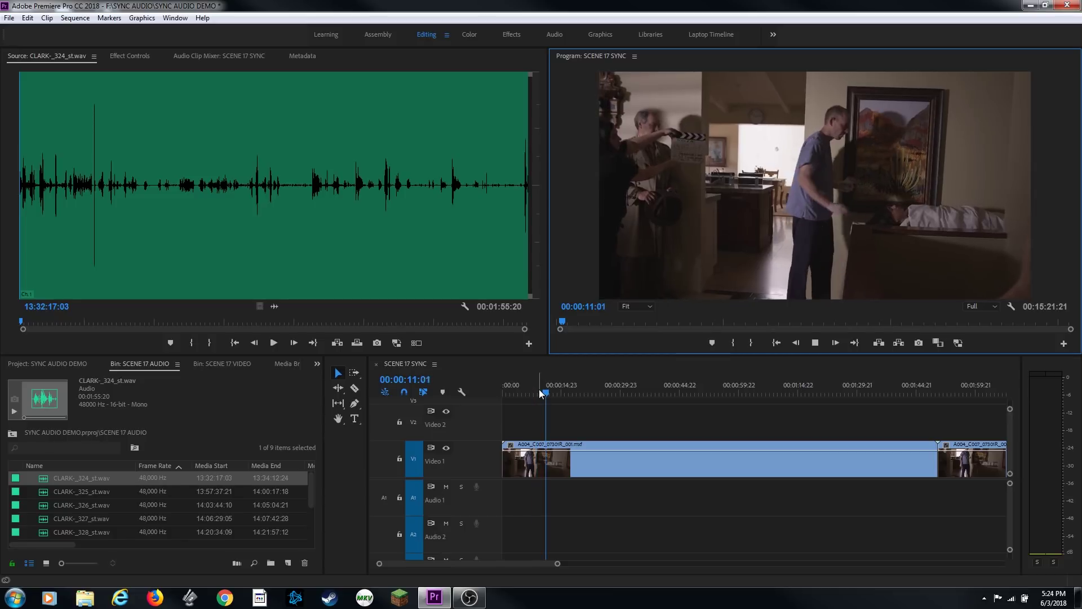
# - Shuttle and step through the first clip to place the playhead on the slate's clap frame, at about 00:00:10:20
pyautogui.press('space')
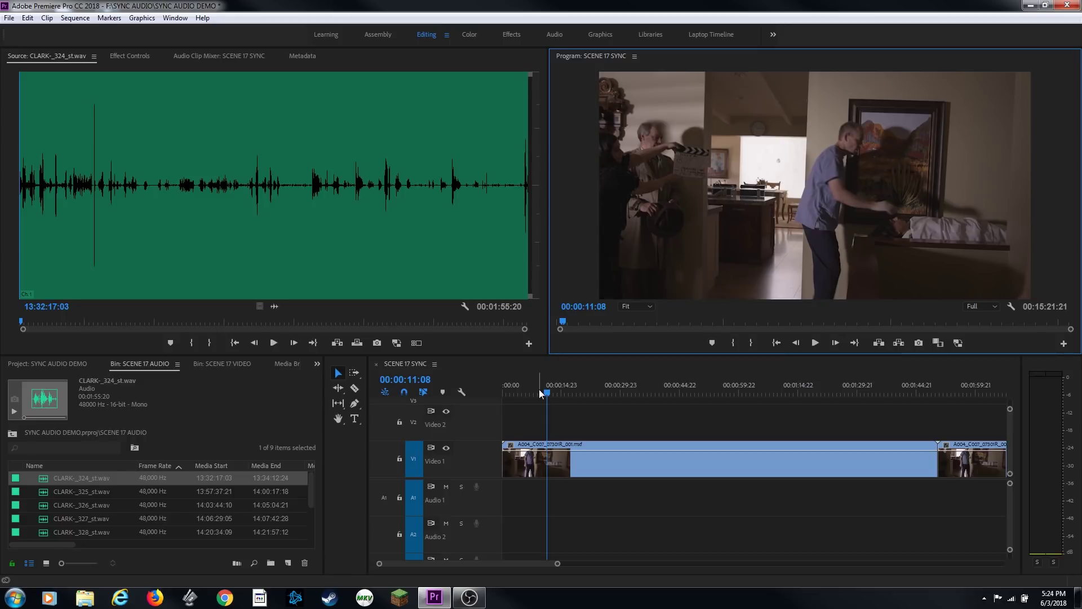
pyautogui.press('j')
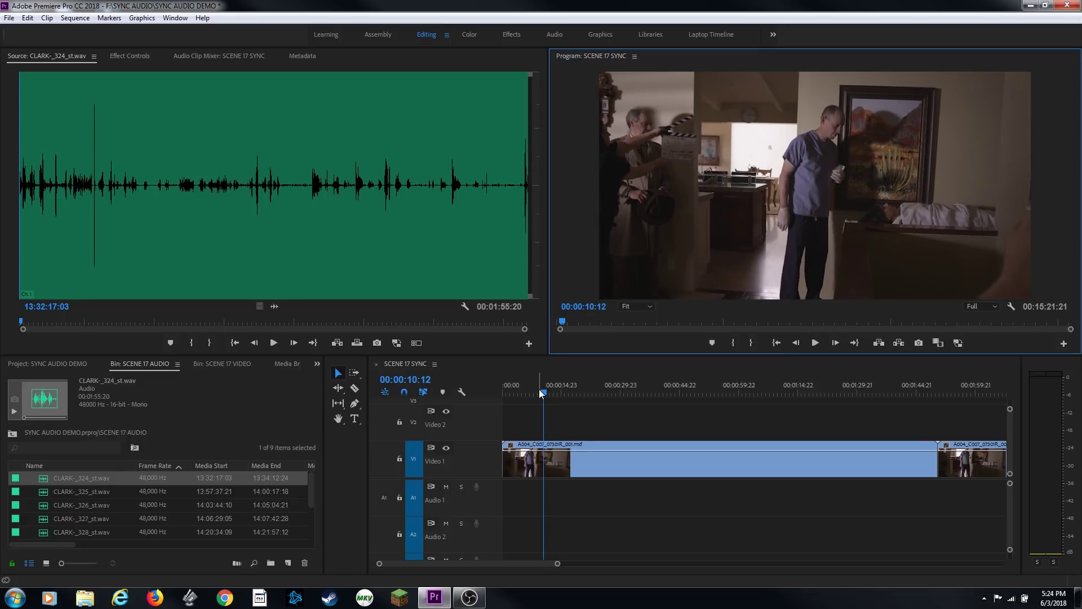
pyautogui.press('Right')
pyautogui.press('Right')
pyautogui.press('Right')
pyautogui.press('Right')
pyautogui.press('Right')
pyautogui.press('Right')
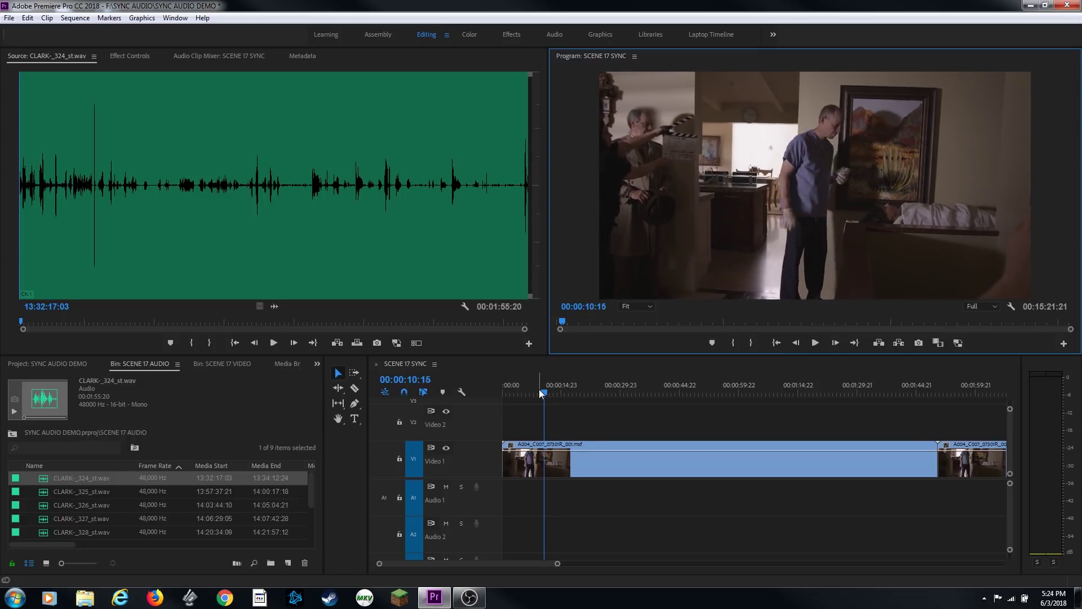
pyautogui.press('Right')
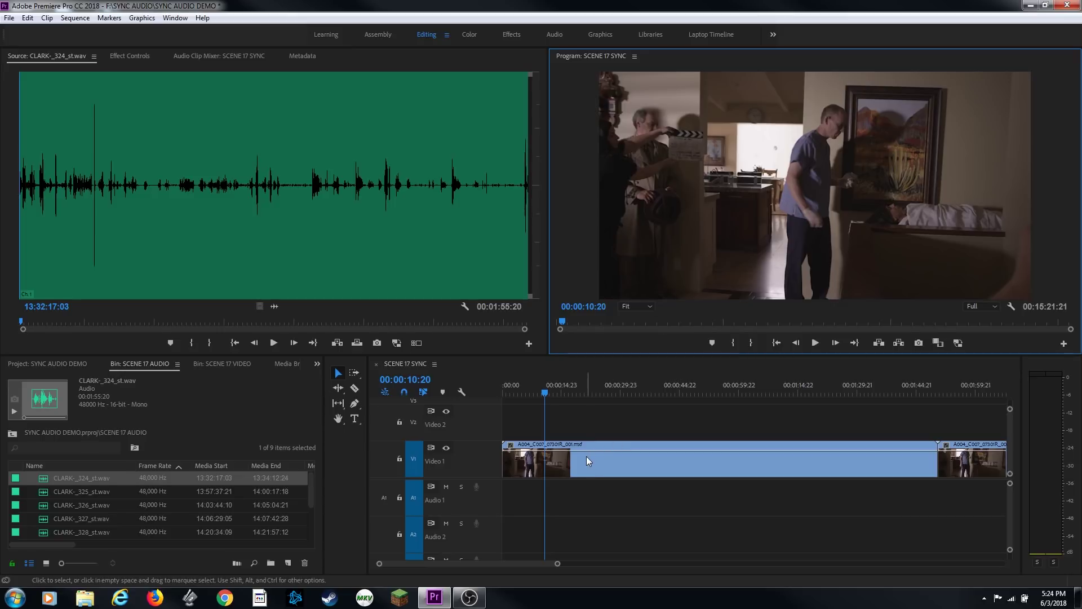
# - Ripple-trim the start of A004_C007_07301R_001.mxf up to the clap frame and check that frame in an enlarged Program view
pyautogui.click(559, 373)
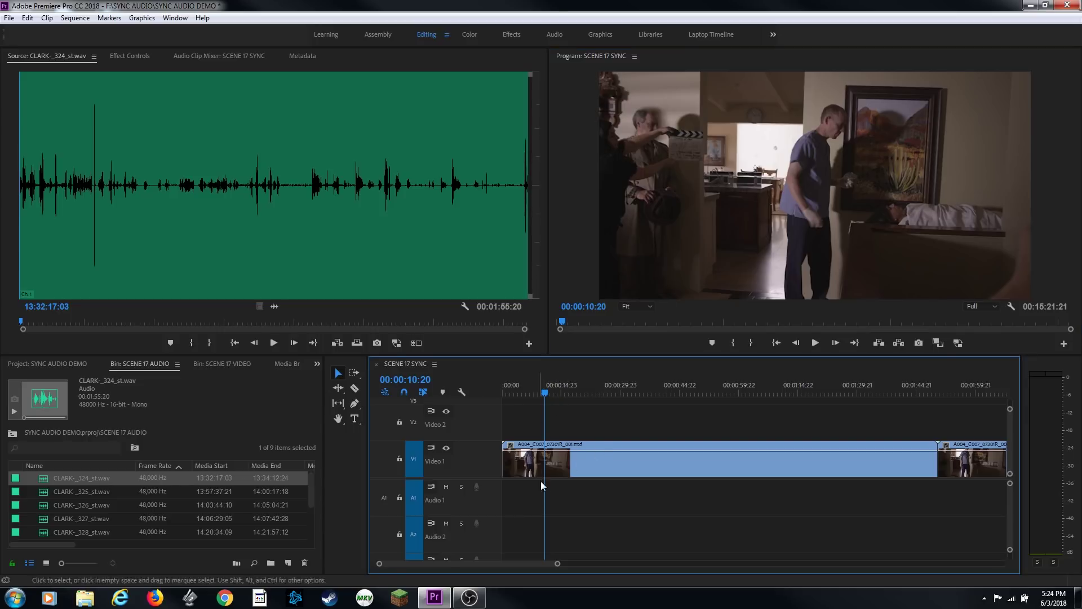
pyautogui.hotkey('ctrl', 'z')
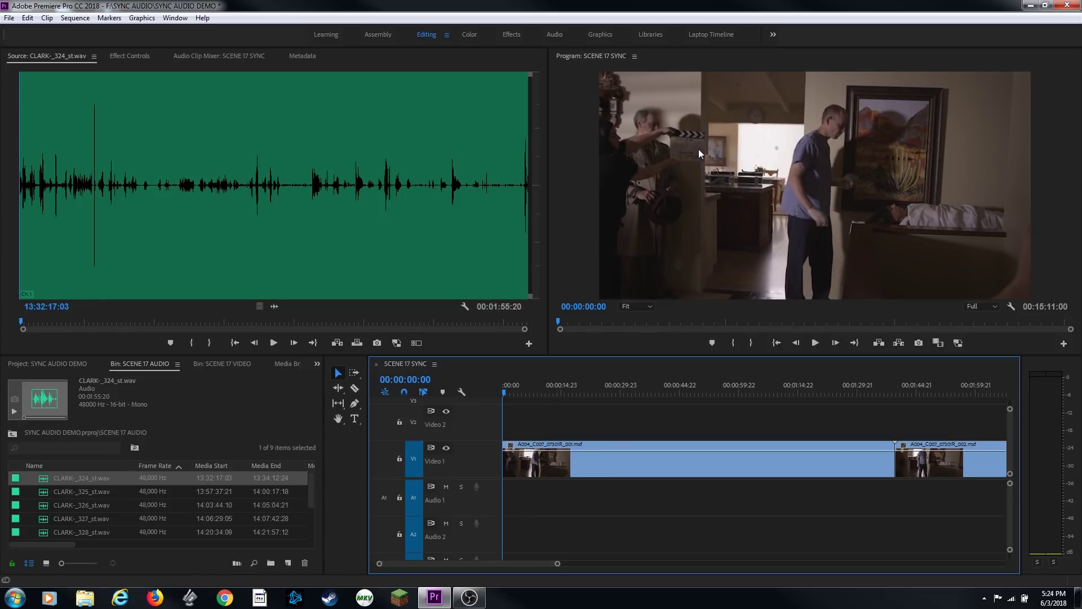
pyautogui.press('`')
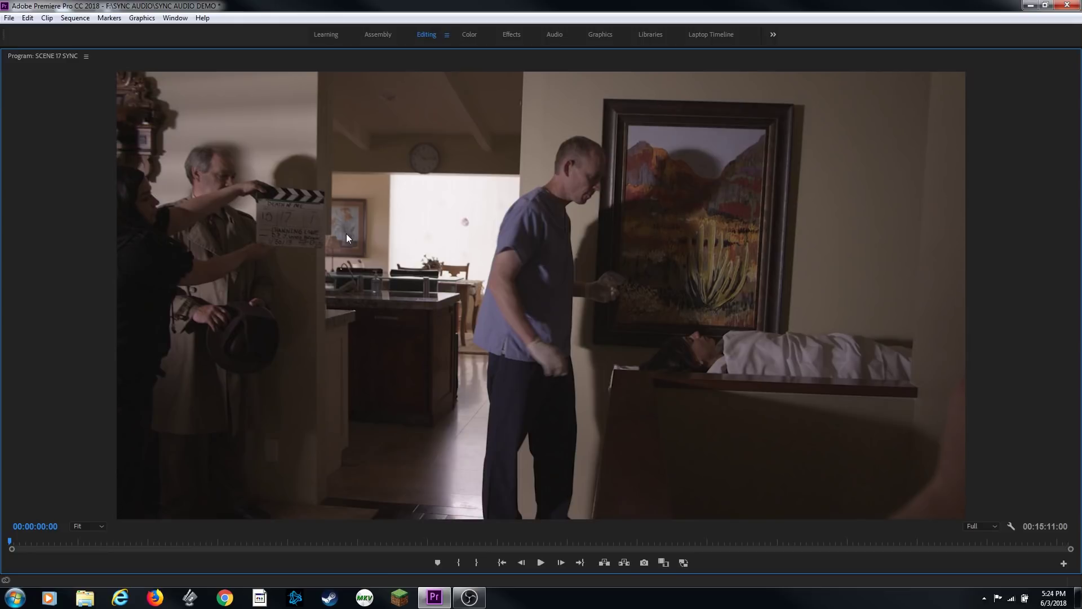
pyautogui.press('`')
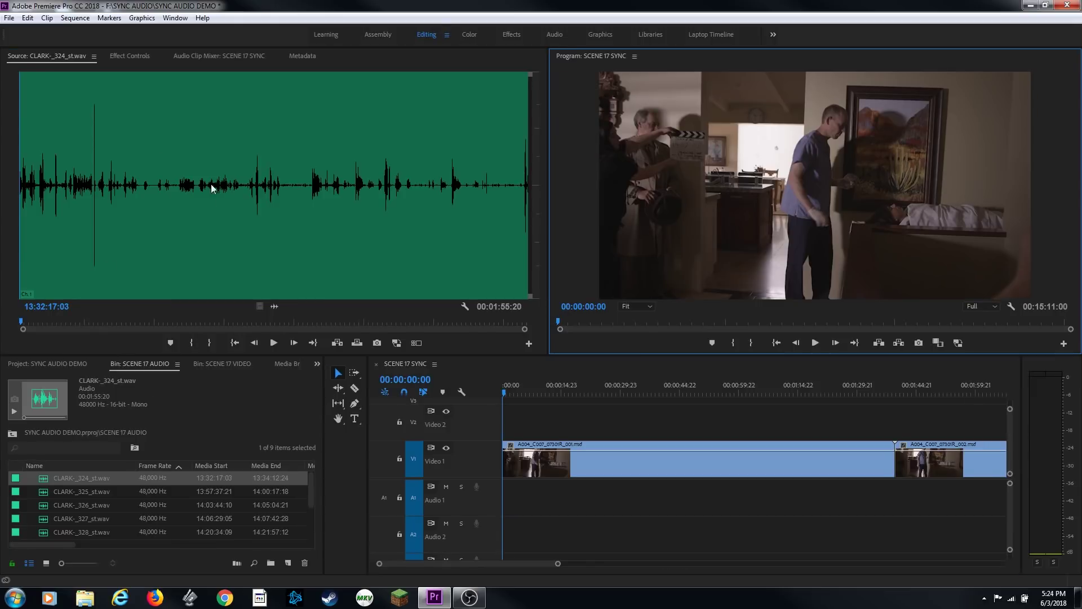
# - Play CLARK-_324_st.wav from the slate announcement at 13:32:29:08 and stop just before the clap spike
pyautogui.click(72, 127)
pyautogui.press('=')
pyautogui.press('=')
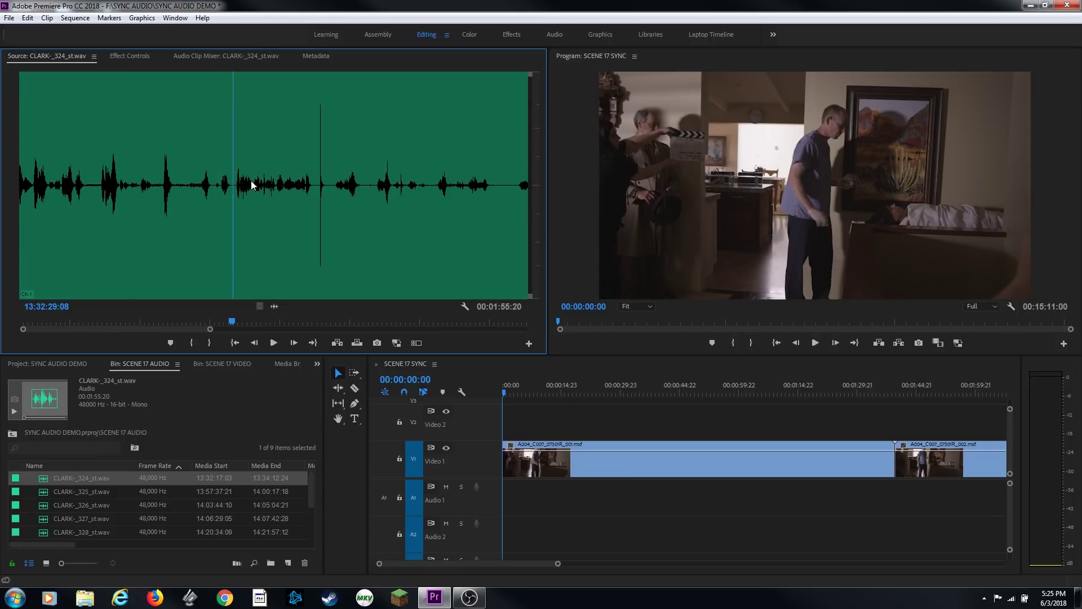
pyautogui.press('space')
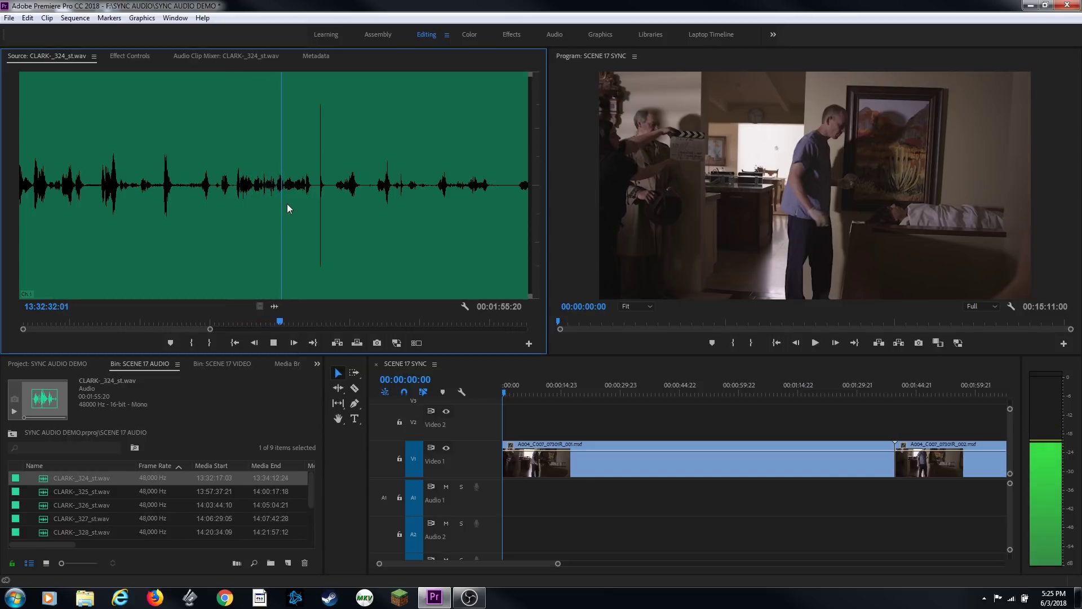
pyautogui.press('space')
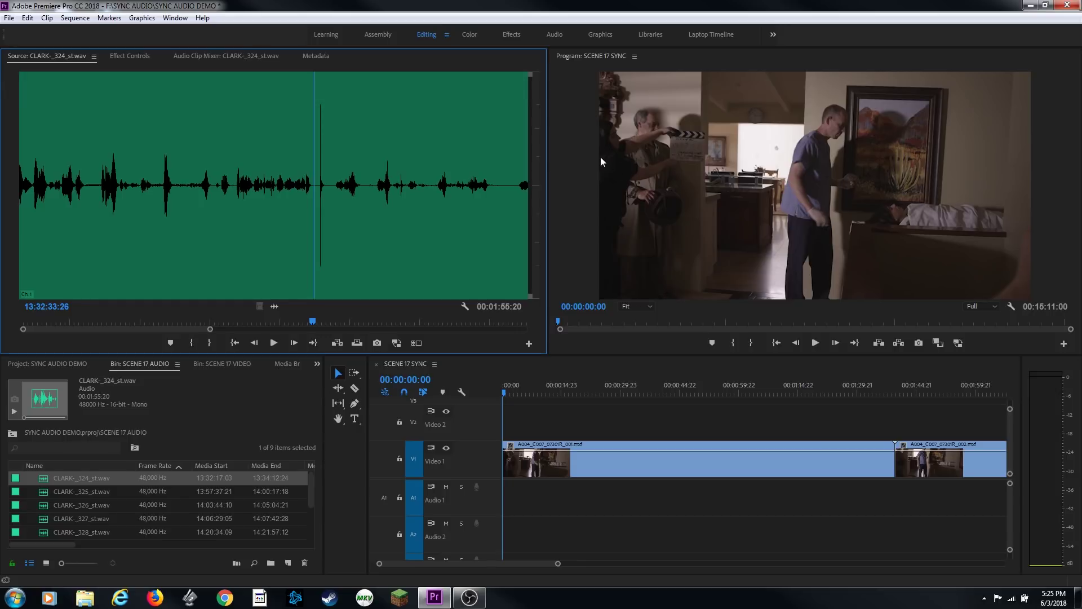
# - Step to the clap spike in CLARK-_324_st.wav and set the In point there, at 13:32:34:06
pyautogui.press('Right')
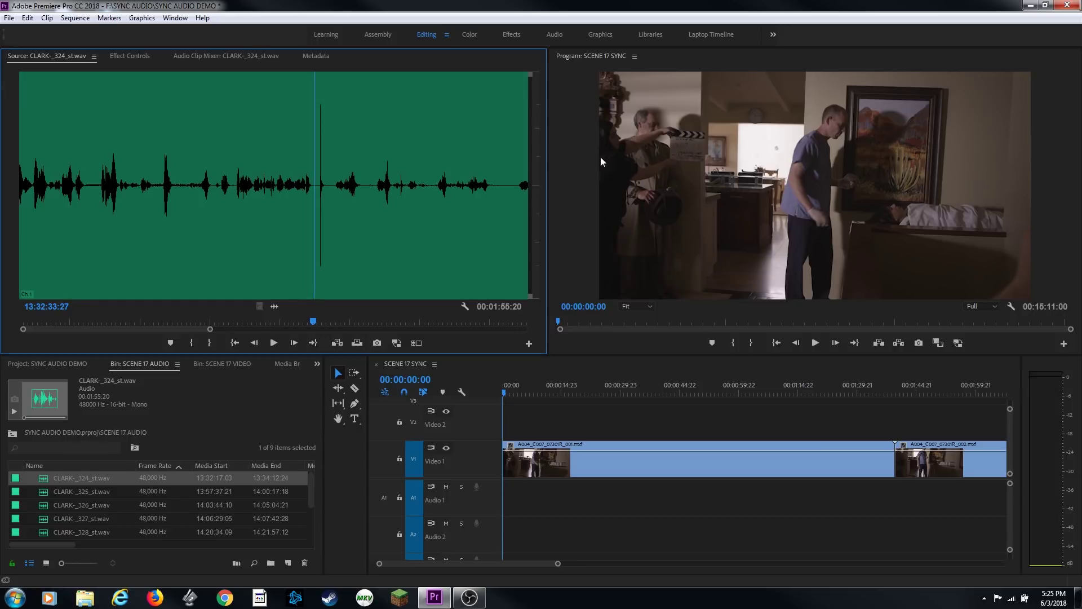
pyautogui.press('Right')
pyautogui.press('Right')
pyautogui.press('Right')
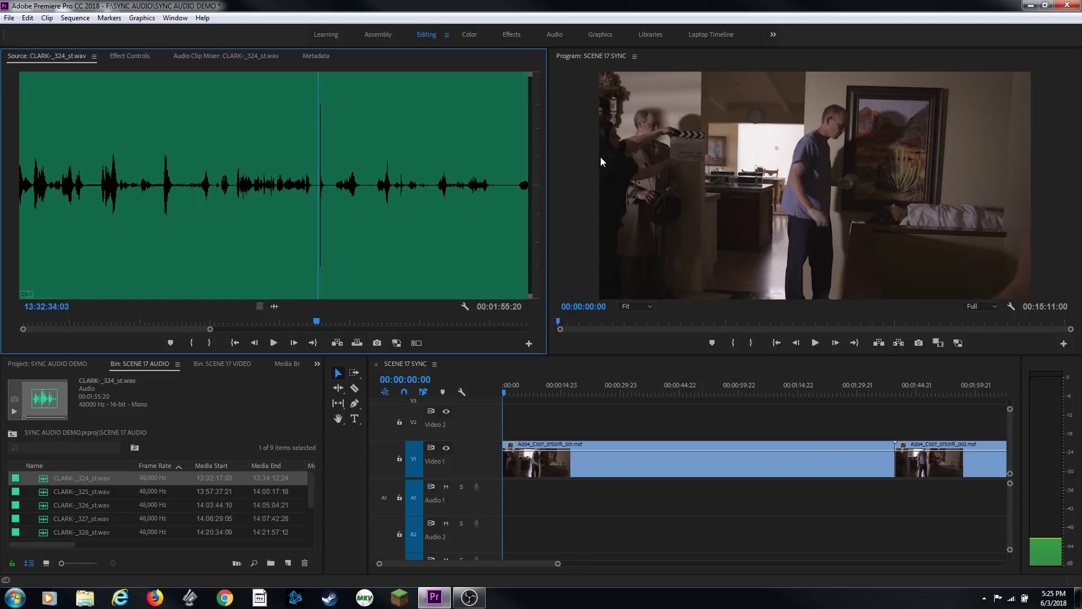
pyautogui.press('Right')
pyautogui.press('Right')
pyautogui.press('Right')
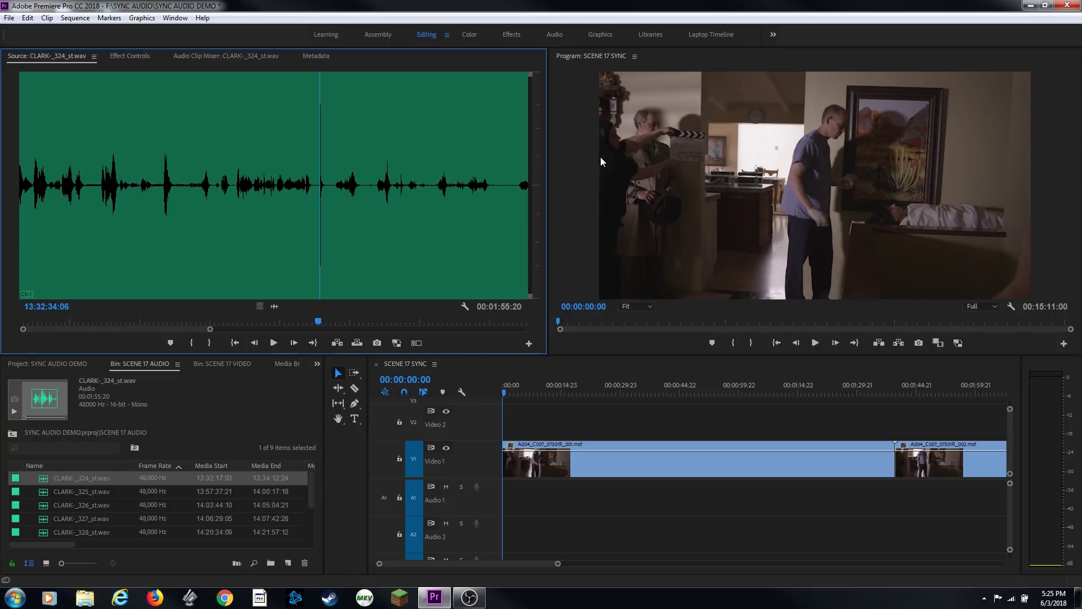
pyautogui.press('i')
pyautogui.press('o')
pyautogui.hotkey('ctrl', 'shift', 'o')
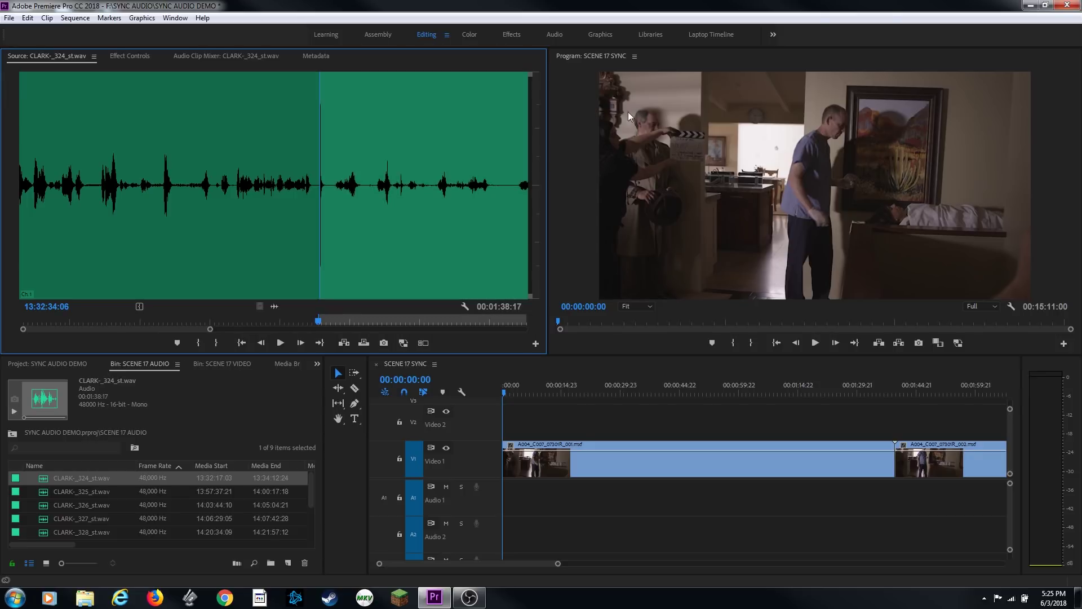
# - Overwrite the marked CLARK-_324_st.wav audio onto Audio 1 at the start of the sequence, under the first video clip
pyautogui.hotkey('shift', '3')
pyautogui.press('Right')
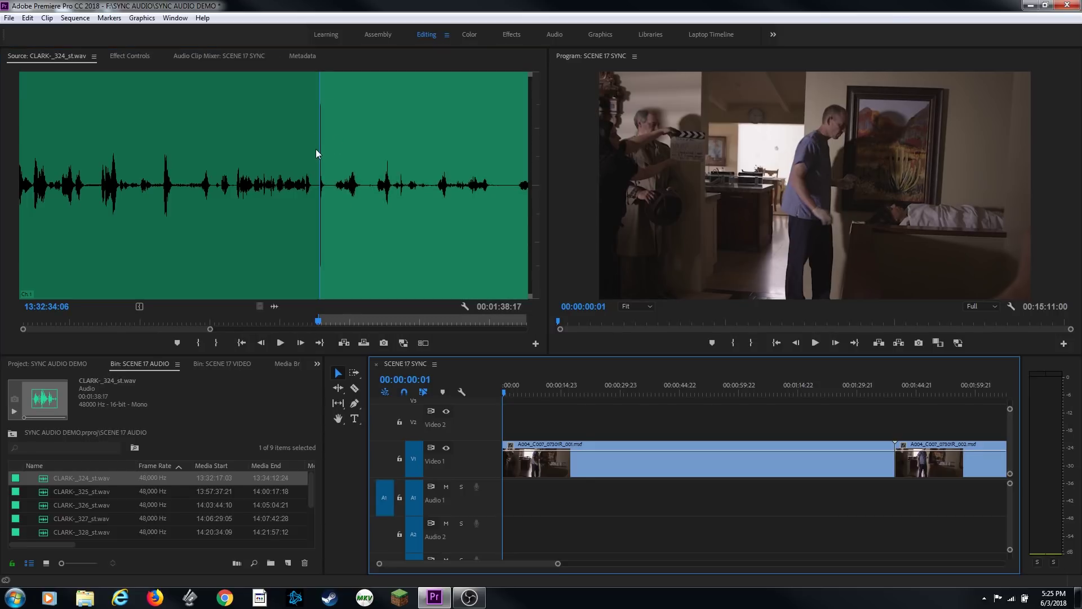
pyautogui.press('.')
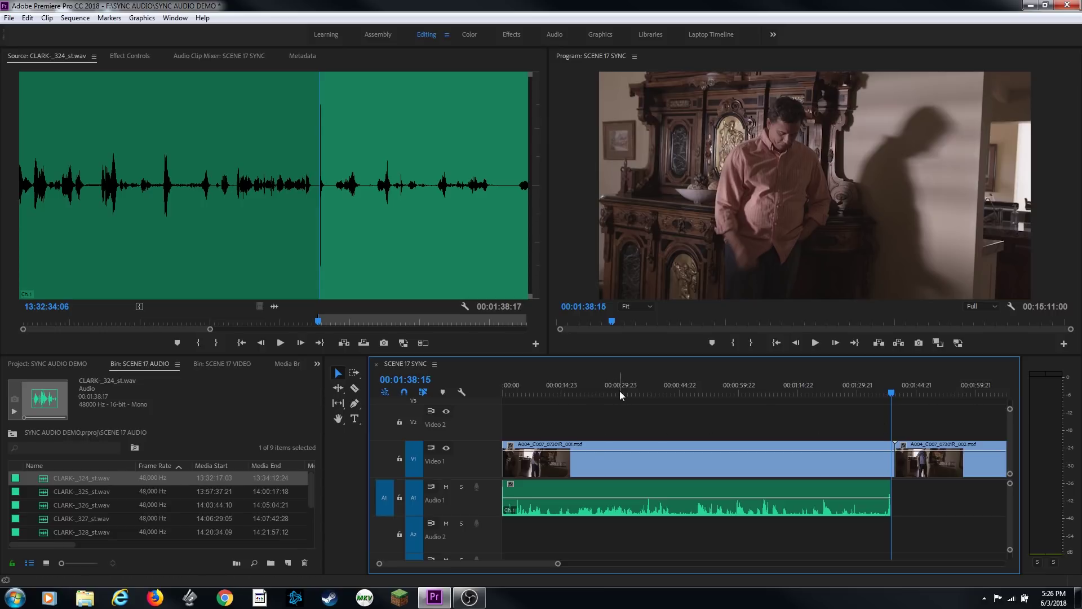
# - Play the first synced clip from about 00:00:54:06 in an enlarged Program view to check the lip sync
pyautogui.moveTo(620, 391); pyautogui.dragTo(719, 408)
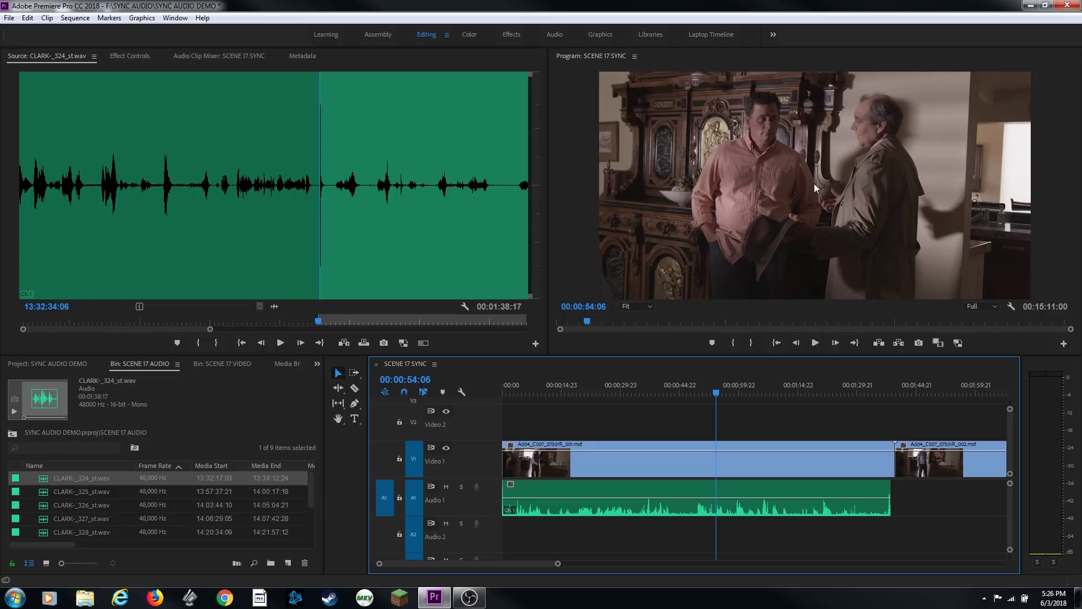
pyautogui.press('`')
pyautogui.press('space')
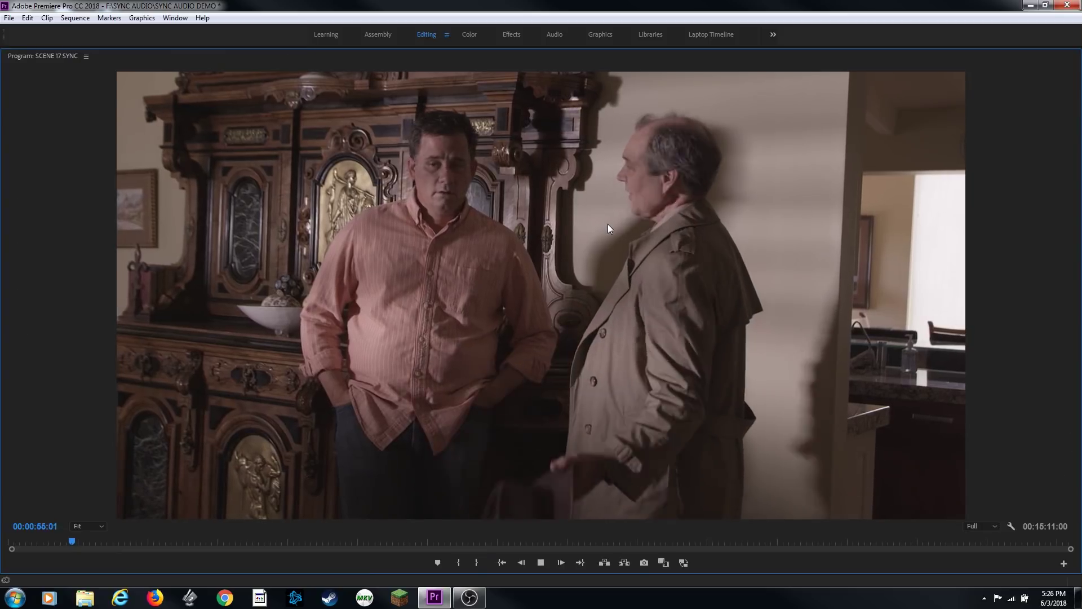
pyautogui.press('`')
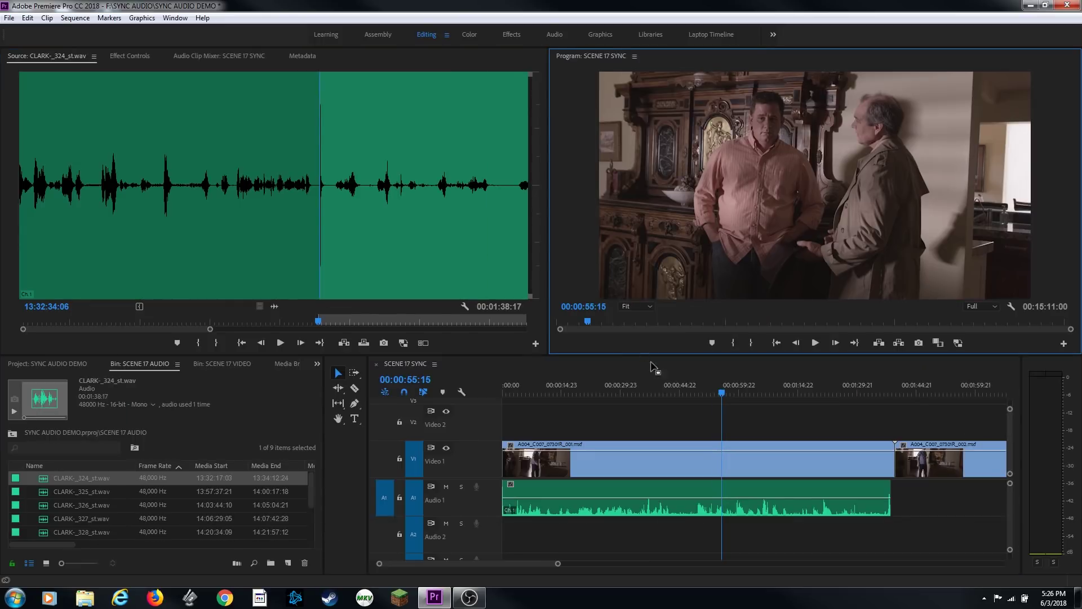
# - Ripple-trim the end of the first video clip to the end of its audio at 00:01:38:15
pyautogui.press('Down')
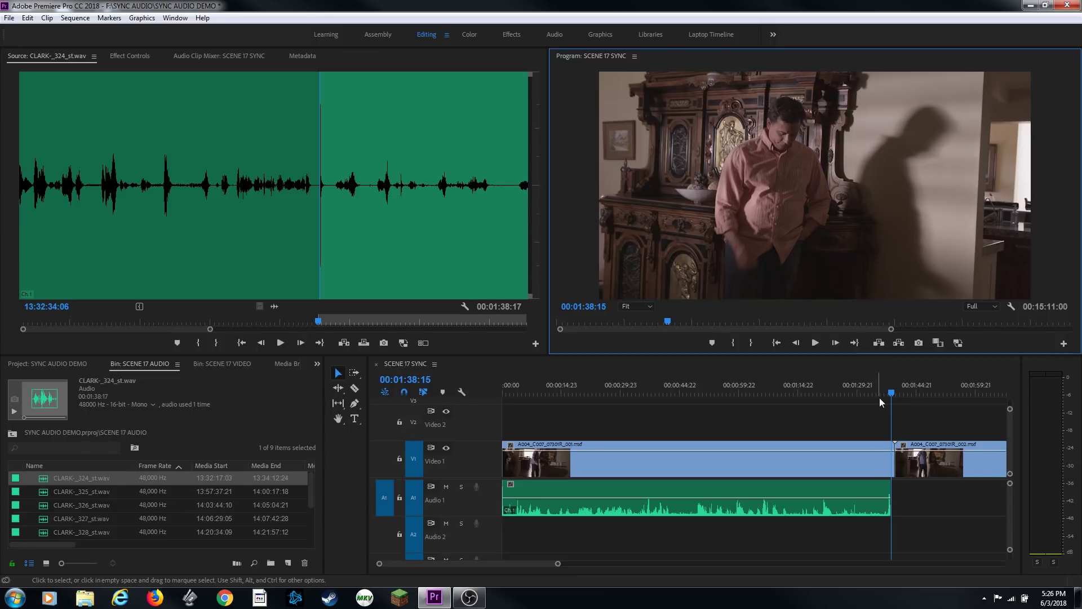
pyautogui.hotkey('shift', '3')
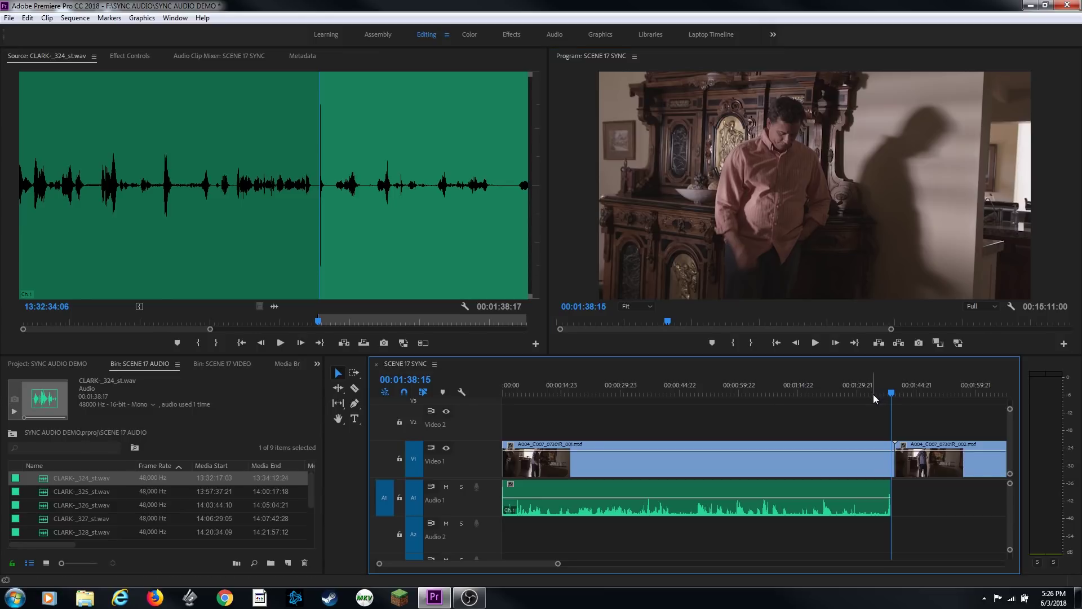
pyautogui.press('=')
pyautogui.press('=')
pyautogui.press('=')
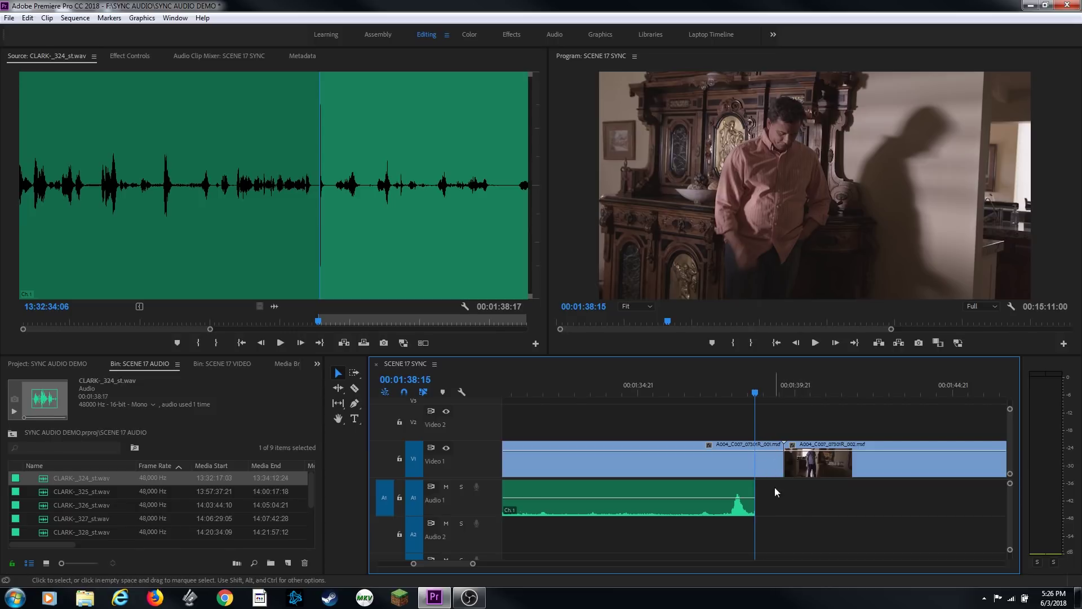
pyautogui.press('w')
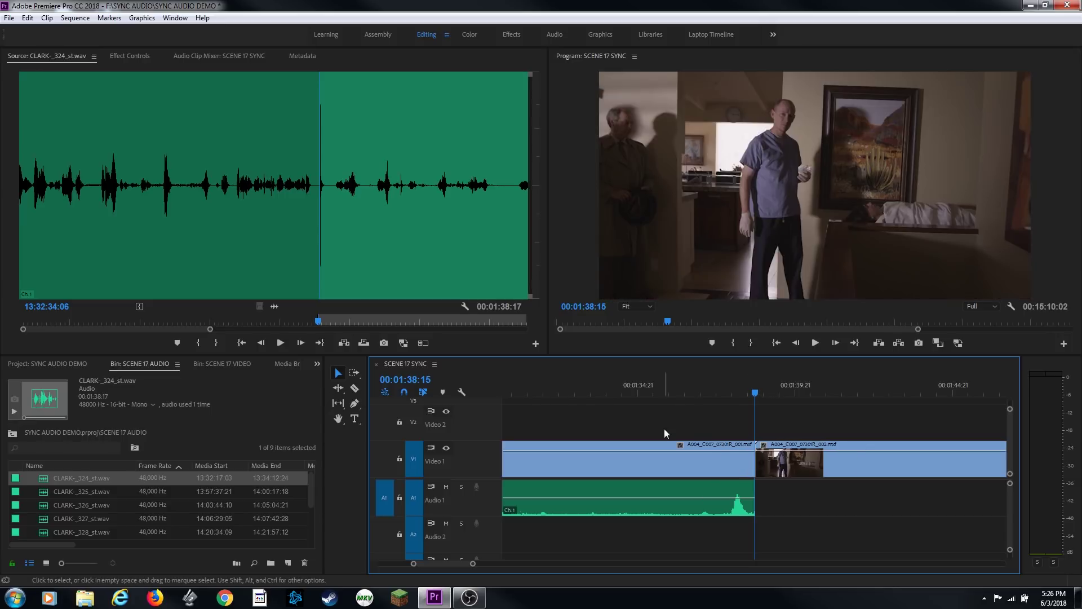
pyautogui.press('-')
pyautogui.moveTo(701, 439); pyautogui.dragTo(647, 516)
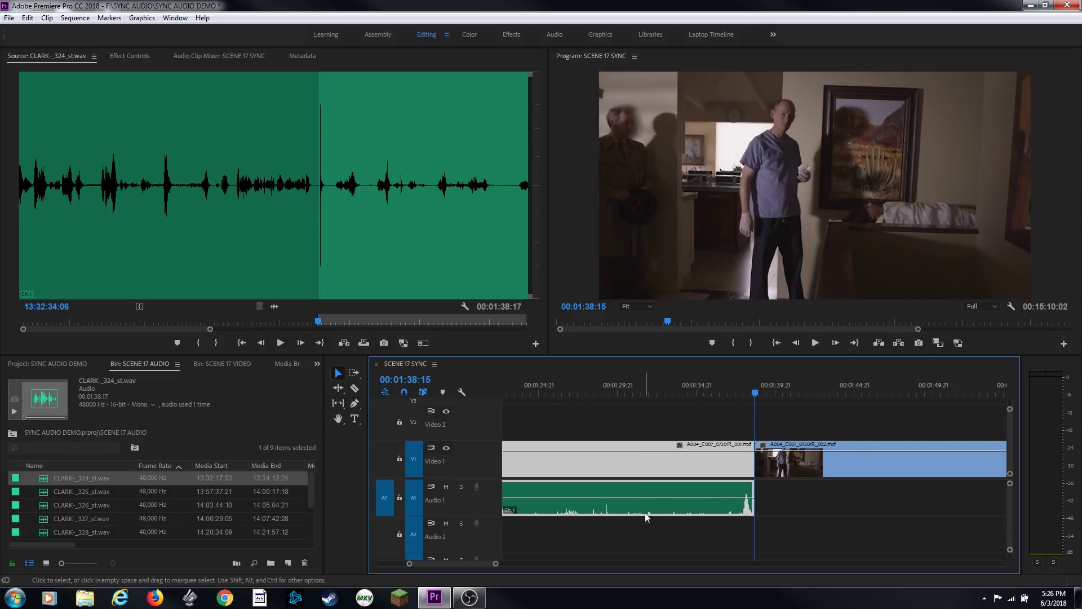
pyautogui.click(783, 412)
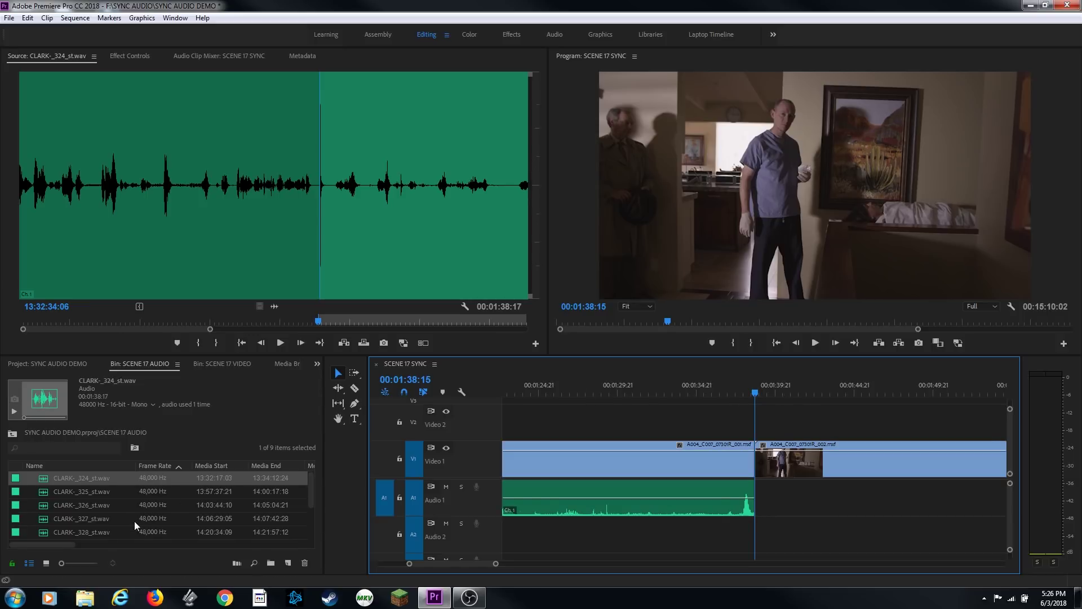
# - Load CLARK-_325_st.wav in the Source monitor and play the second video clip from about 00:01:46:06 through its slate clap
pyautogui.doubleClick(45, 494)
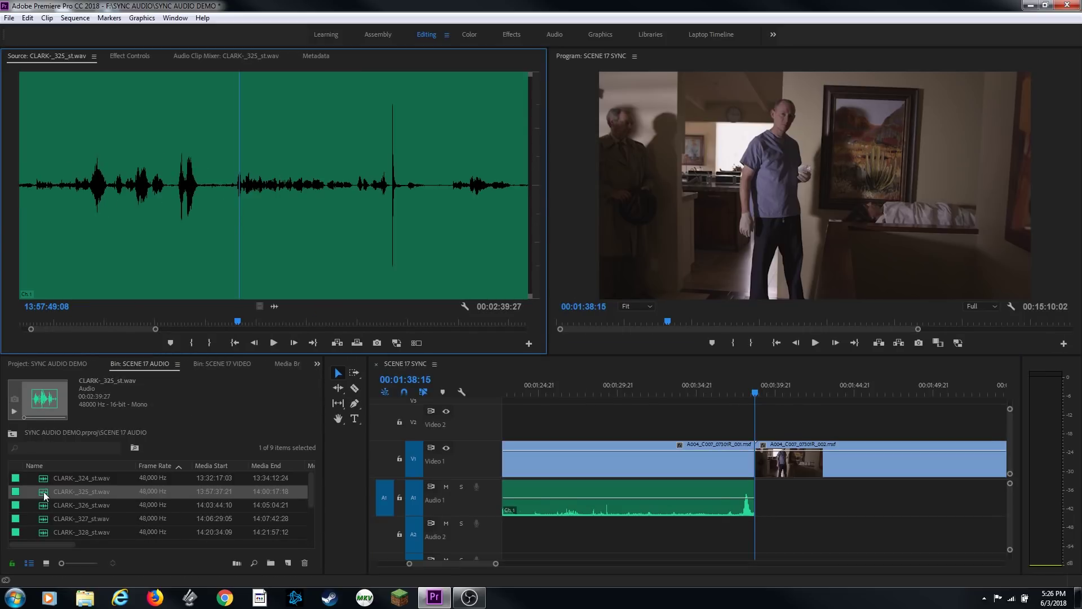
pyautogui.click(46, 495)
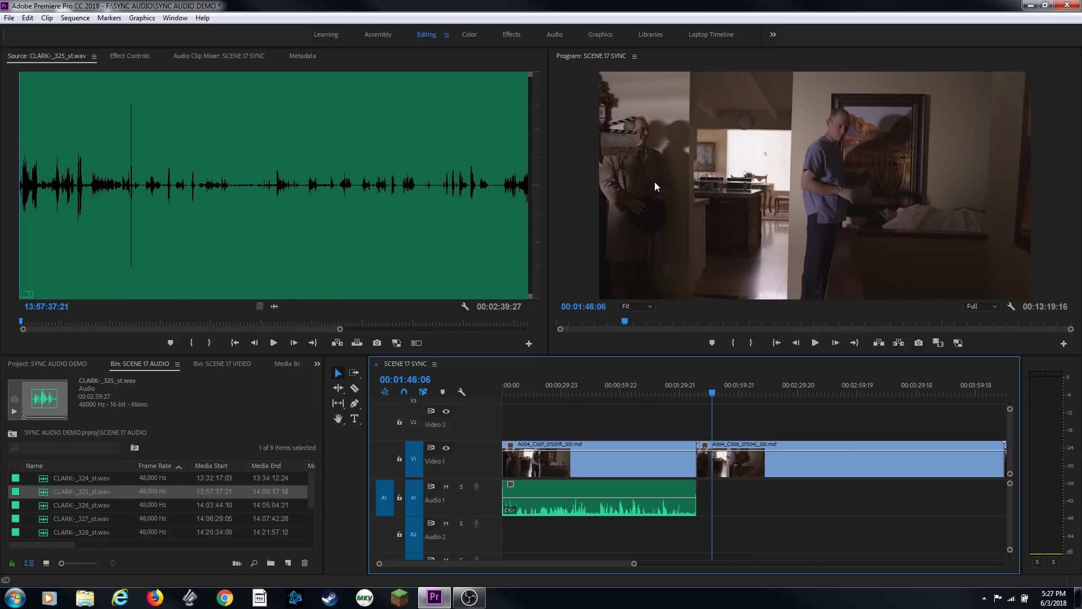
pyautogui.press('`')
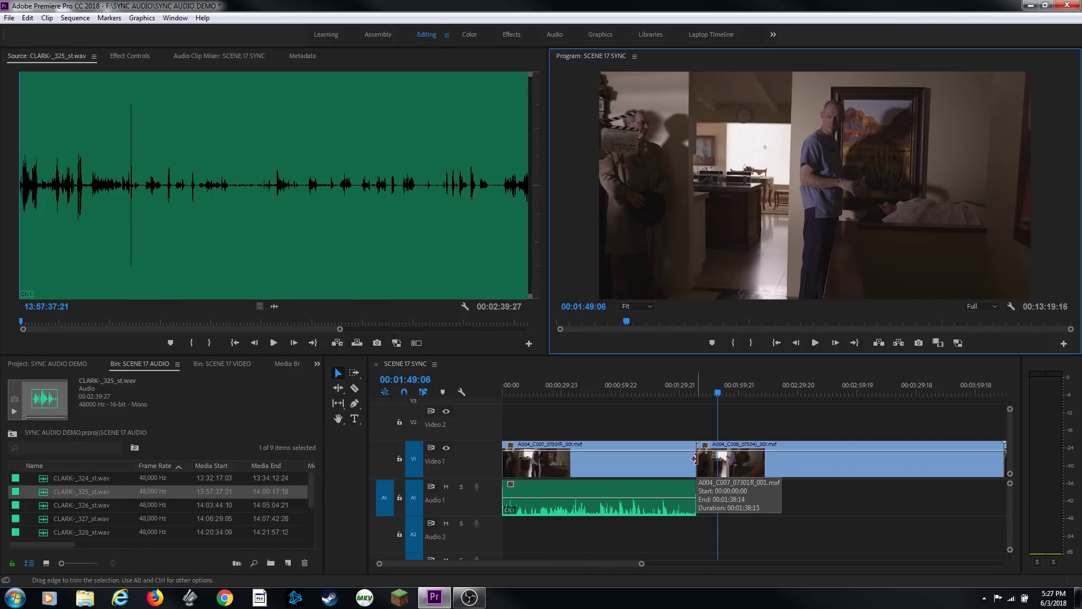
pyautogui.press('space')
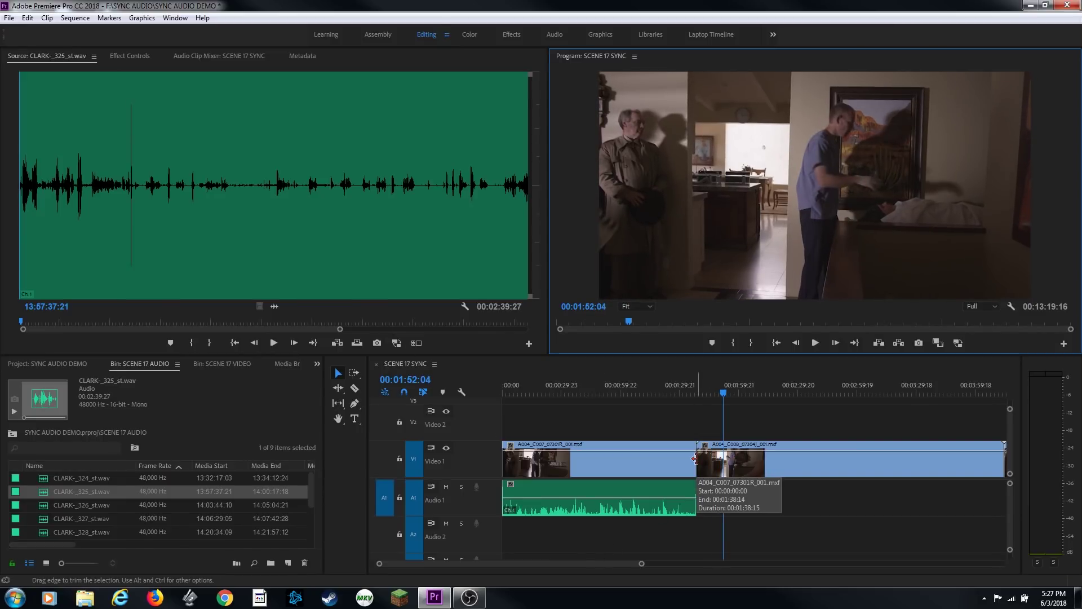
# - Shuttle back and step frame by frame to the second video clip's slate clap at 00:01:51:05
pyautogui.press('j')
pyautogui.press('k')
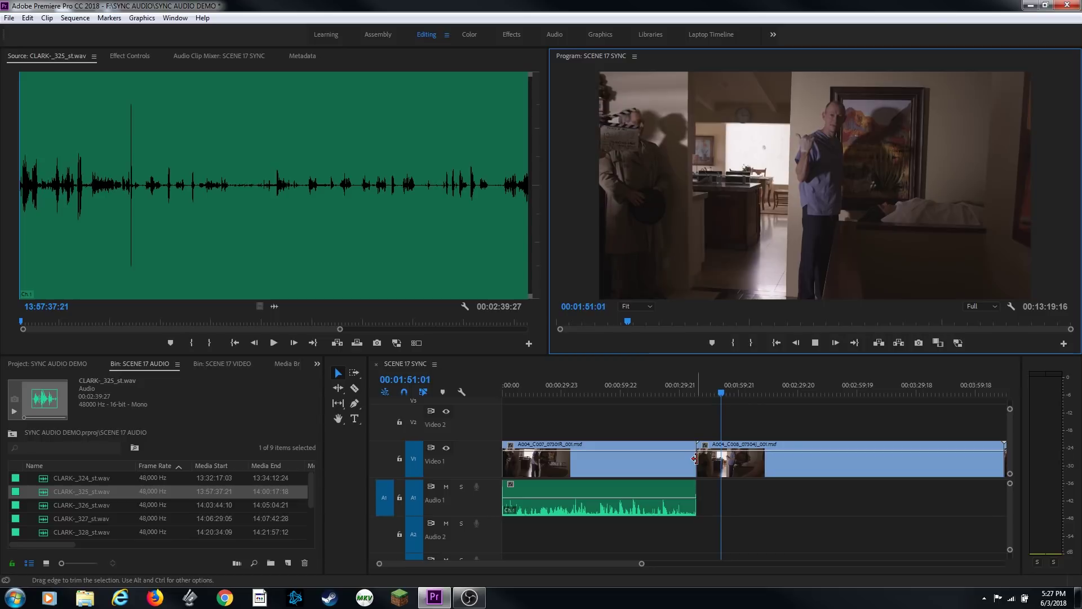
pyautogui.press('Right')
pyautogui.press('Right')
pyautogui.press('Right')
pyautogui.press('Right')
pyautogui.press('Right')
pyautogui.press('Right')
pyautogui.press('Right')
pyautogui.press('Right')
pyautogui.press('Right')
pyautogui.press('Right')
pyautogui.press('Right')
pyautogui.press('Right')
# - Check the clap frame in an enlarged Program view and ripple-trim the start of the second video clip up to it
pyautogui.press('`')
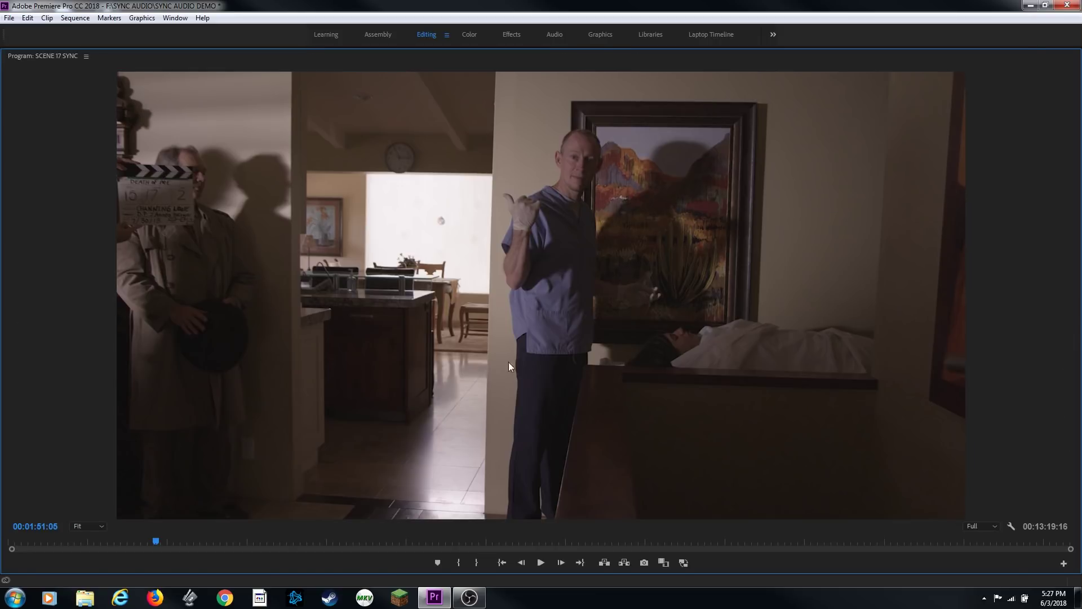
pyautogui.press('`')
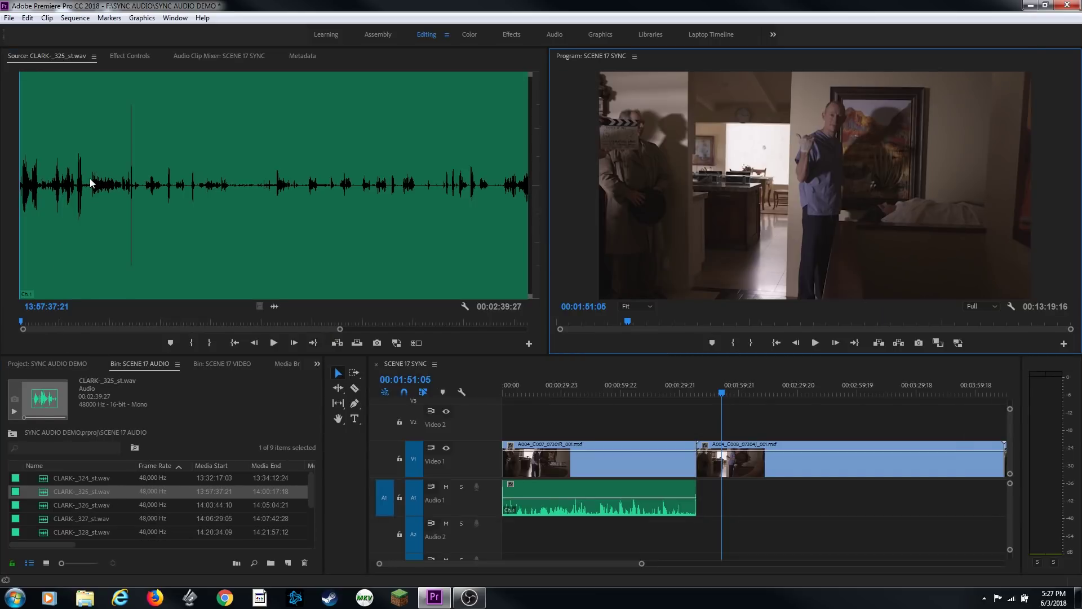
pyautogui.click(715, 365)
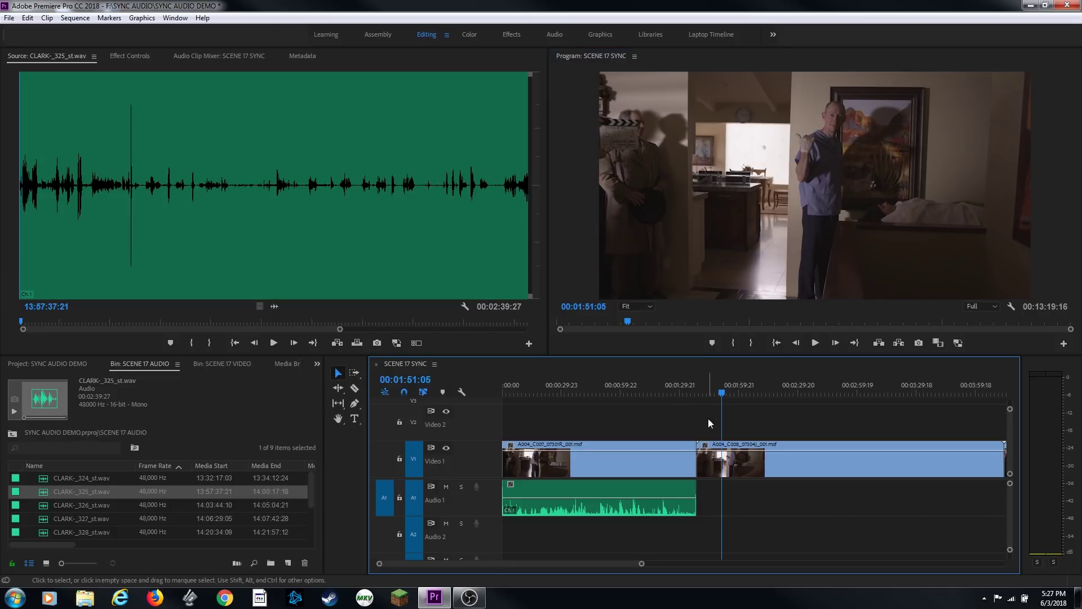
pyautogui.press('Up')
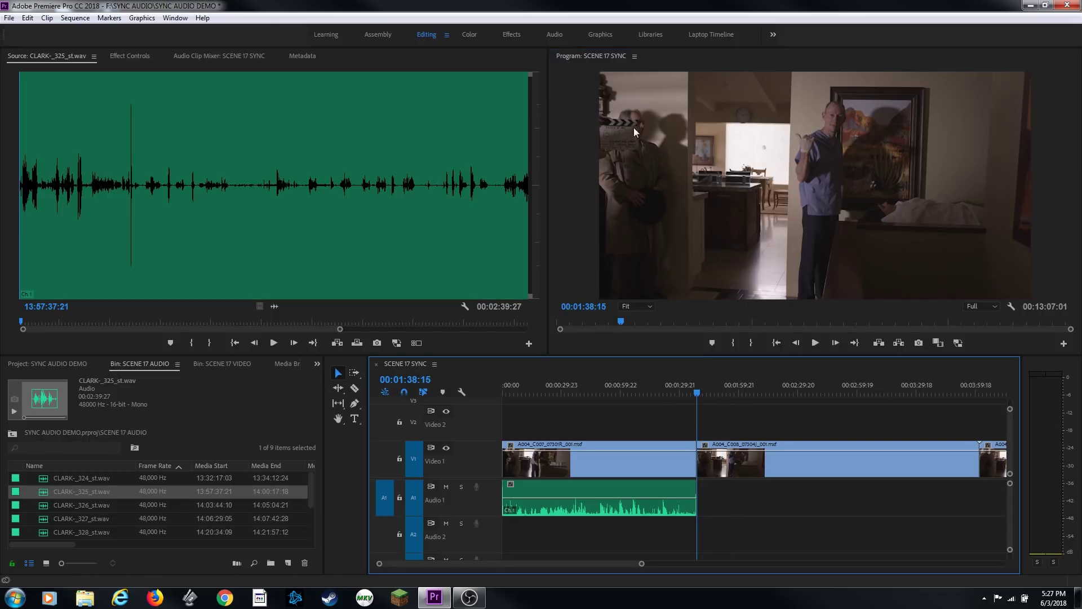
# - Play CLARK-_325_st.wav from the slate announcement and stop just before the clap spike
pyautogui.click(93, 120)
pyautogui.press('space')
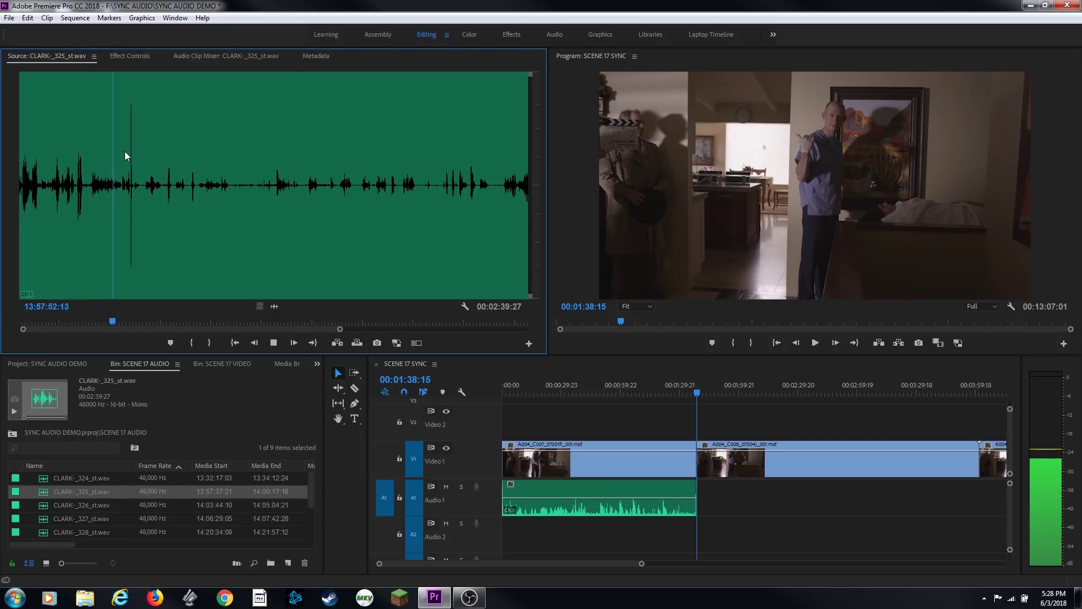
pyautogui.press('space')
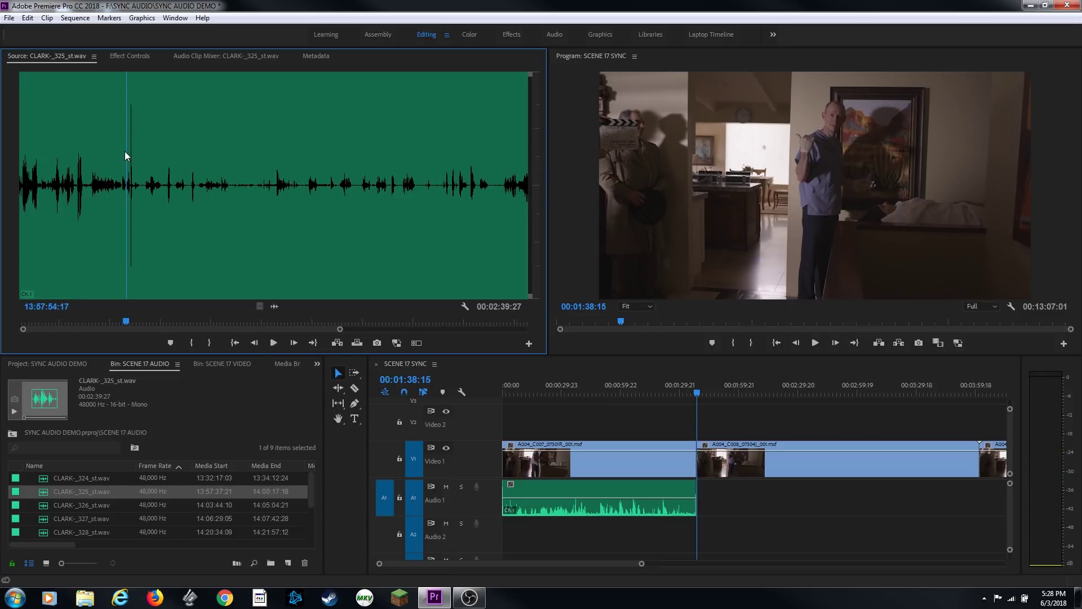
# - Set the In point of CLARK-_325_st.wav on the clap at 13:57:55:08 and overwrite it onto Audio 1 at 00:01:38:15
pyautogui.press('Right')
pyautogui.press('Right')
pyautogui.press('Right')
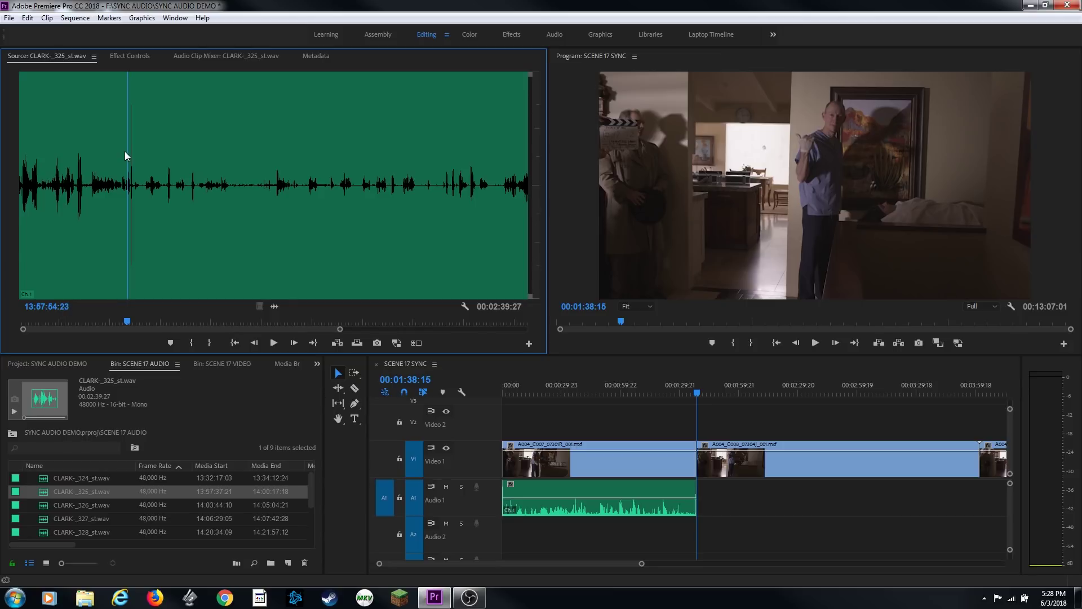
pyautogui.press('Right')
pyautogui.press('Right')
pyautogui.press('Right')
pyautogui.press('Right')
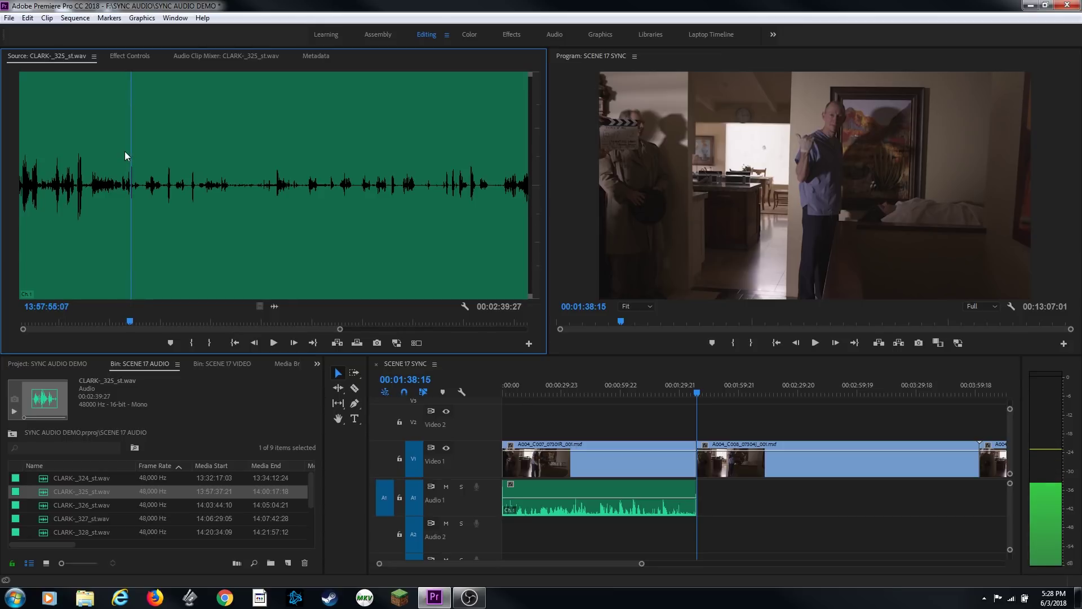
pyautogui.press('Right')
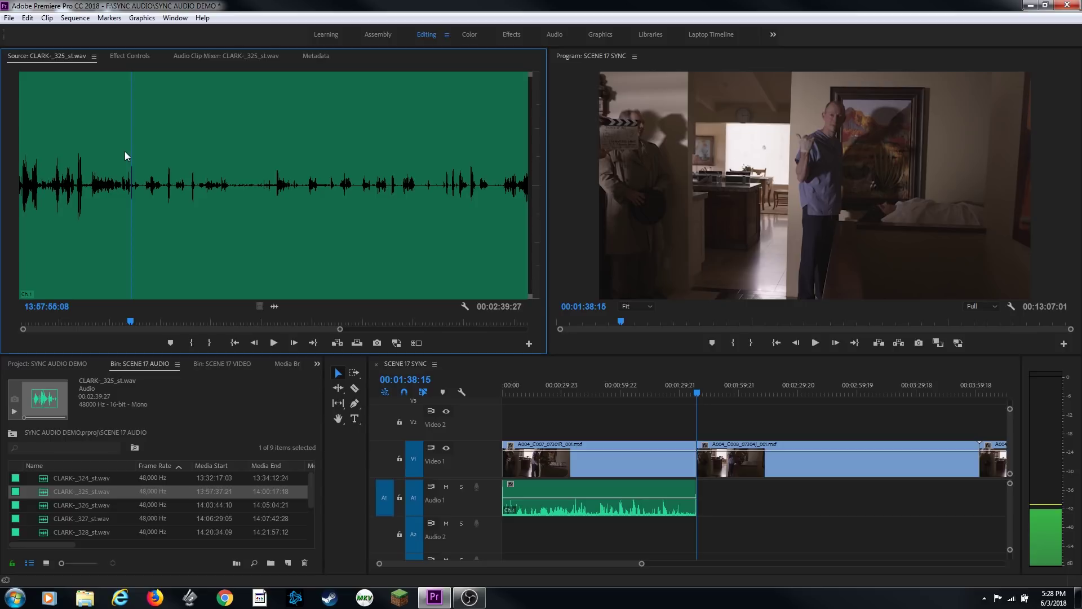
pyautogui.press('i')
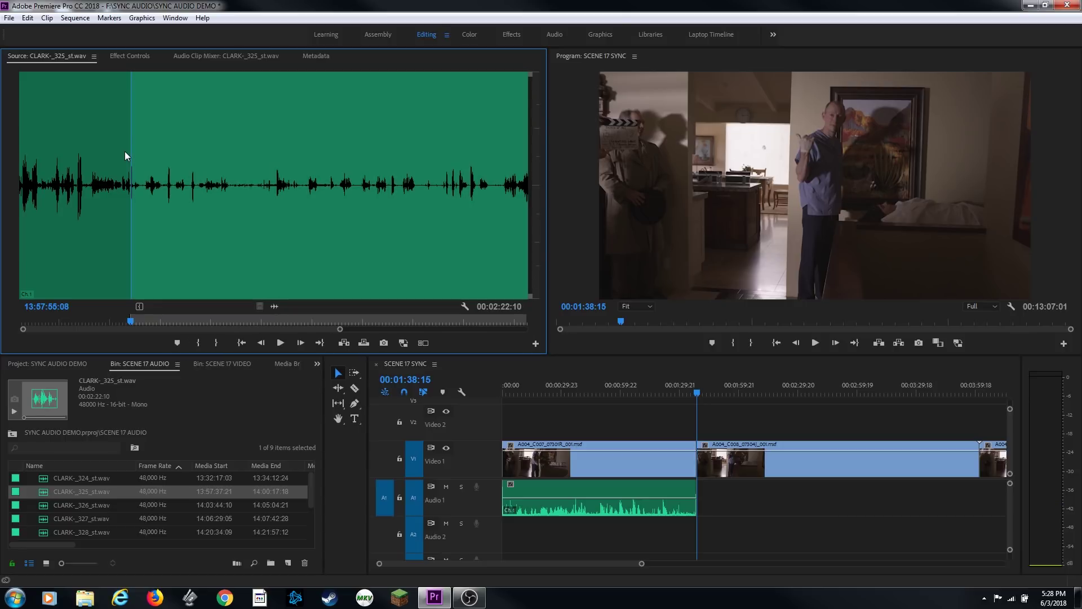
pyautogui.press('.')
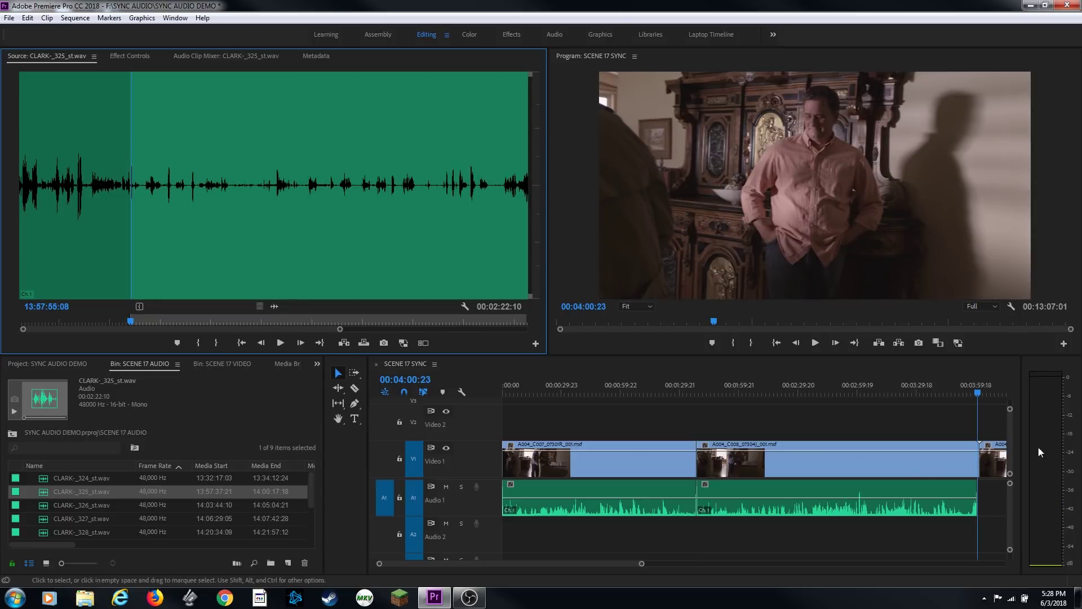
# - Ripple-trim the end of the second video clip to the end of its audio at 00:04:00:23
pyautogui.scroll(2, 954, 446)
pyautogui.scroll(4, 826, 434)
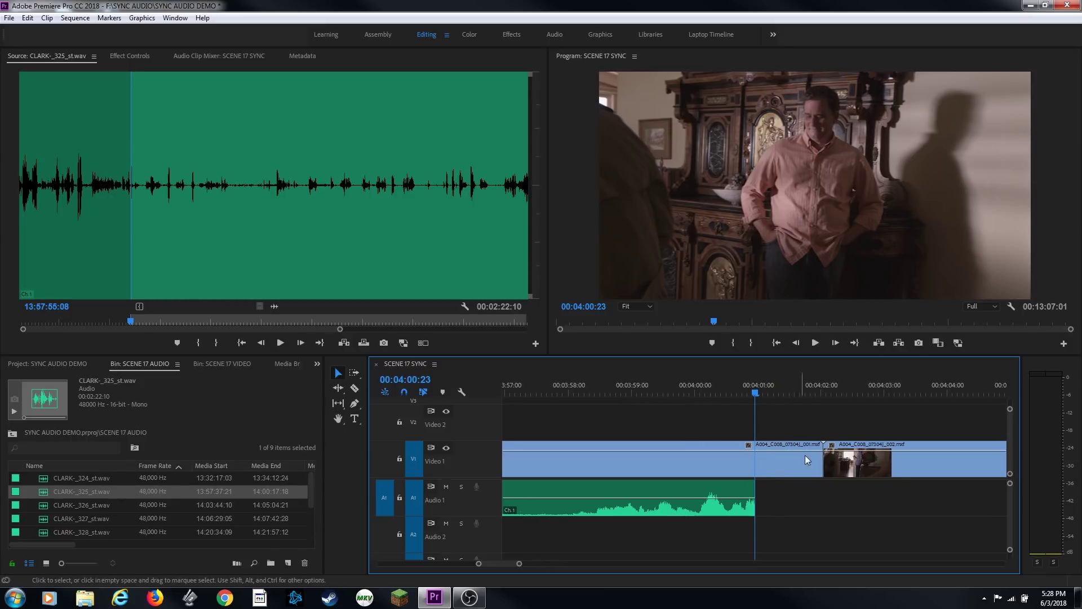
pyautogui.press('w')
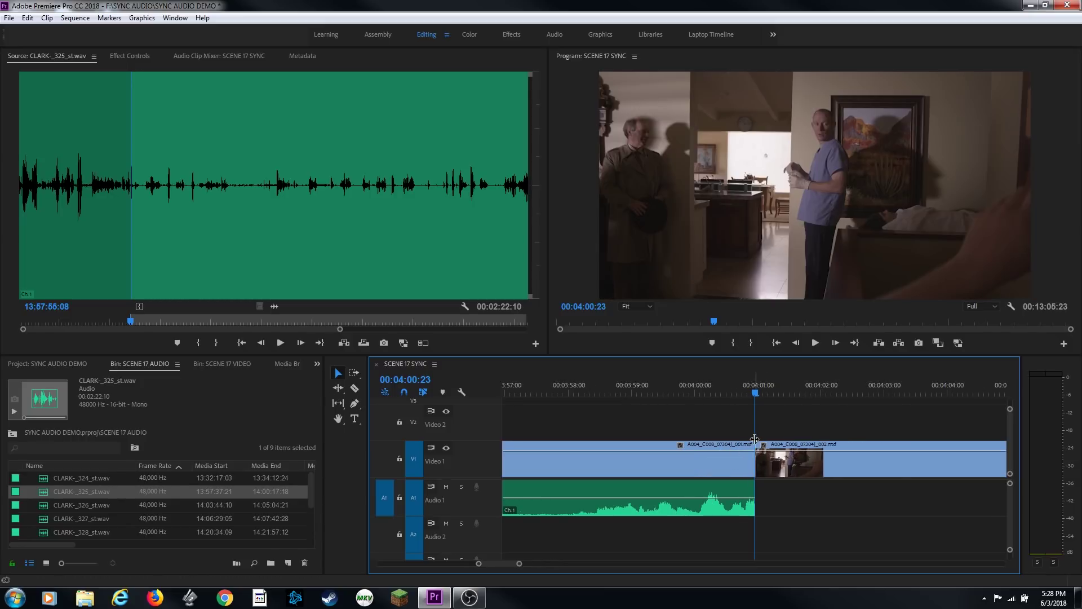
pyautogui.press('-')
pyautogui.press('-')
pyautogui.press('-')
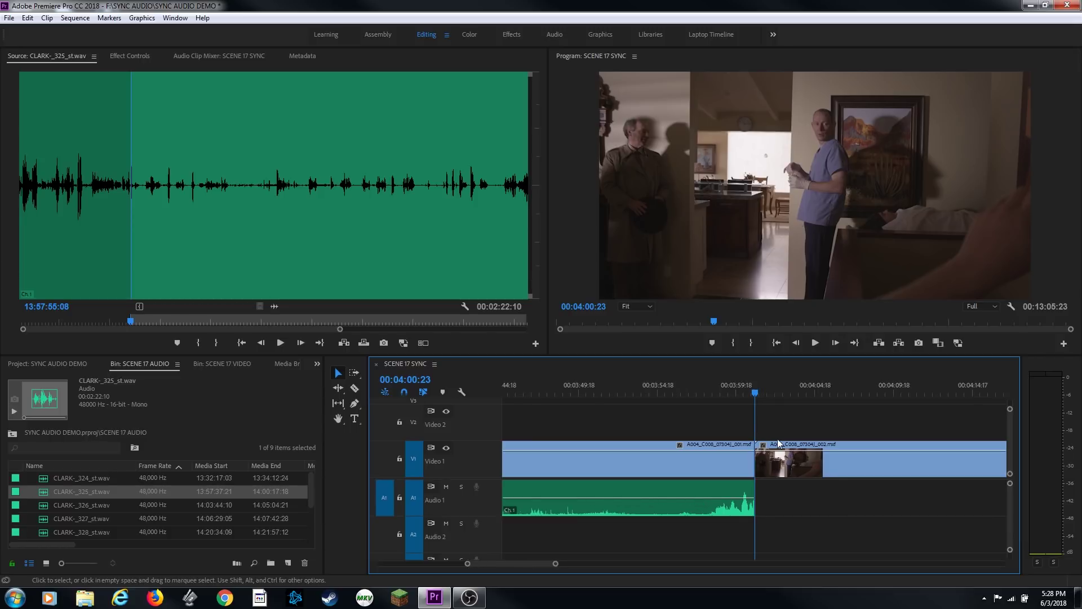
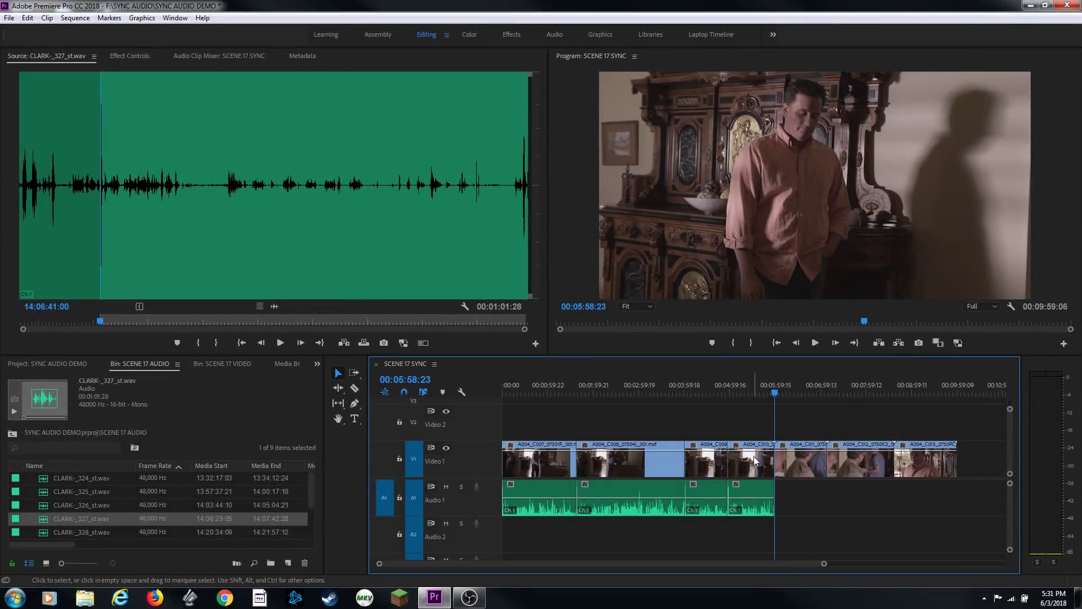
# - Trim the end of CLARK-_327_st.wav on Audio 1 back to the end of the fourth video clip at 00:05:59:01
pyautogui.press('=')
pyautogui.press('=')
pyautogui.press('=')
pyautogui.press('=')
pyautogui.press('=')
pyautogui.press('=')
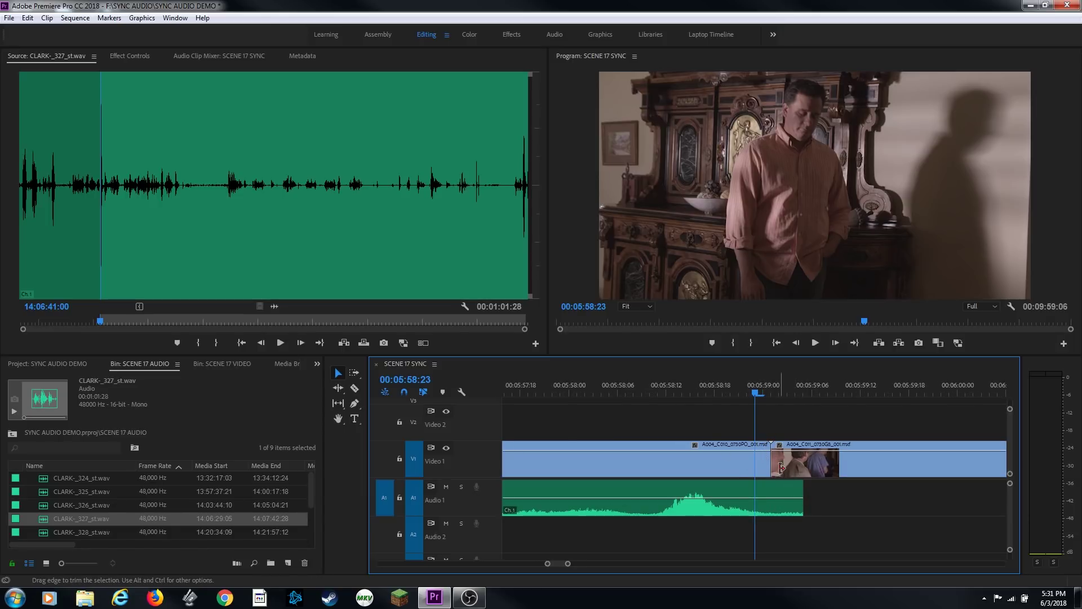
pyautogui.press('Down')
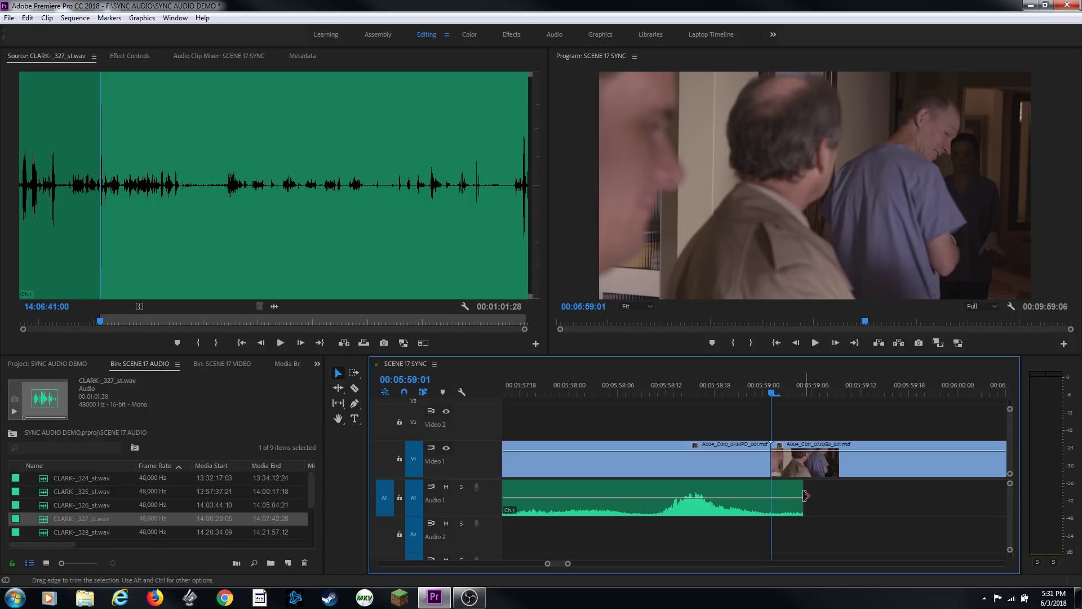
pyautogui.moveTo(808, 495); pyautogui.dragTo(772, 495)
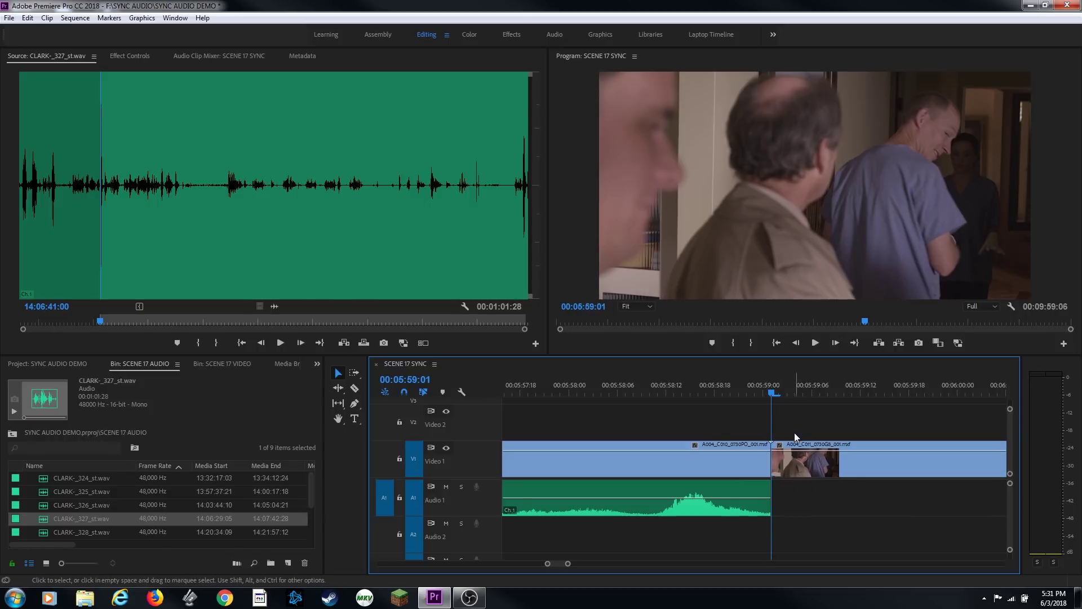
# - Find the clap frame at 00:06:06:19 in the fifth video clip and ripple-trim the clip's start up to it
pyautogui.press('-')
pyautogui.press('-')
pyautogui.press('-')
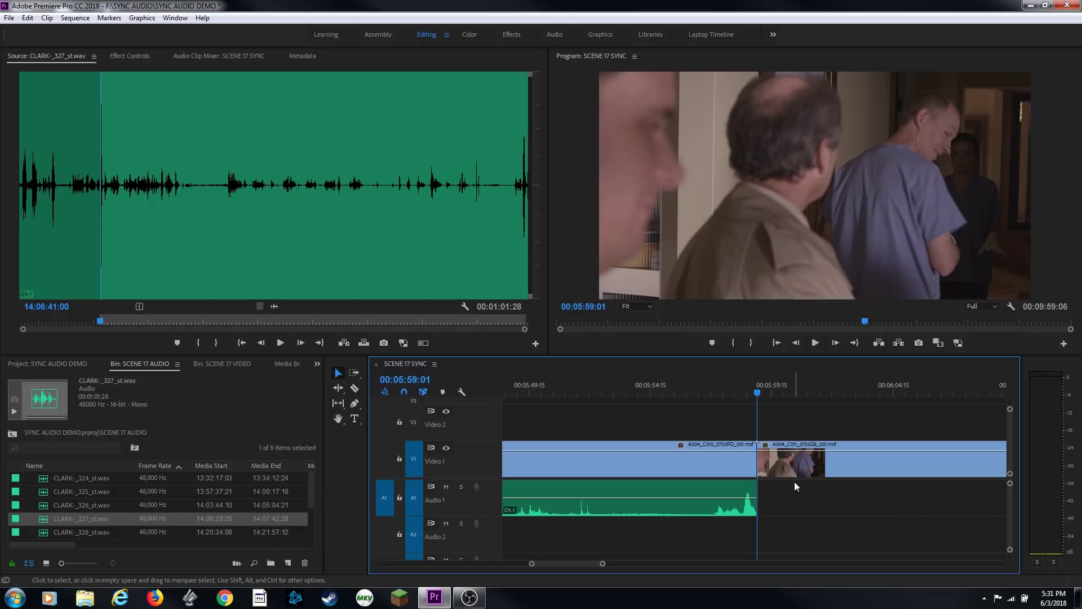
pyautogui.press('-')
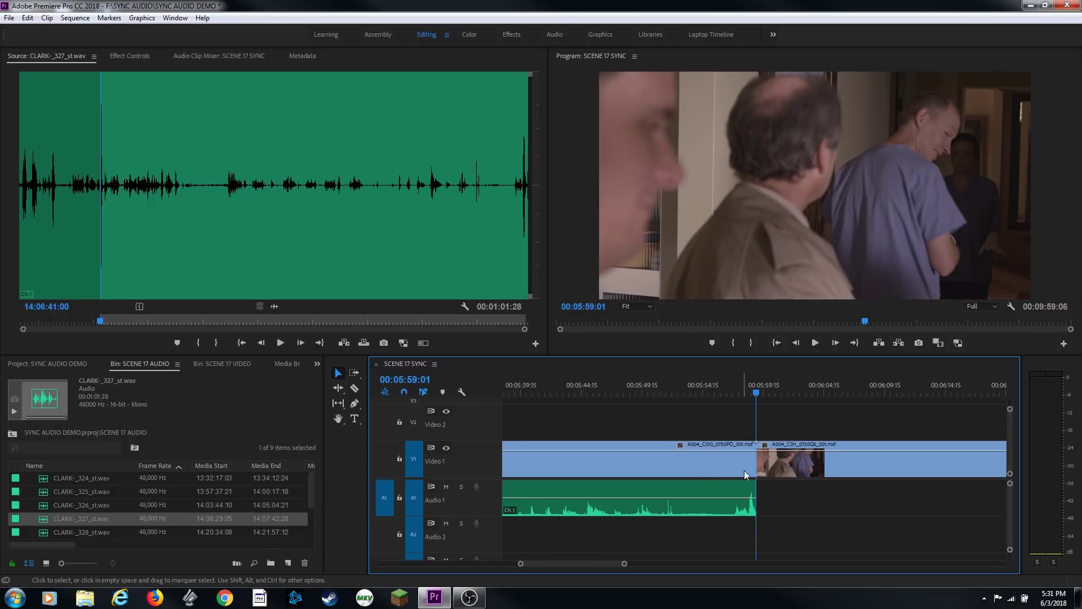
pyautogui.moveTo(769, 390)
pyautogui.mouseDown()
pyautogui.moveTo(814, 397)
pyautogui.moveTo(795, 422)
pyautogui.moveTo(766, 397)
pyautogui.mouseUp()
pyautogui.press('Right')
pyautogui.press('Right')
pyautogui.press('Right')
pyautogui.press('Right')
pyautogui.press('Right')
pyautogui.press('Right')
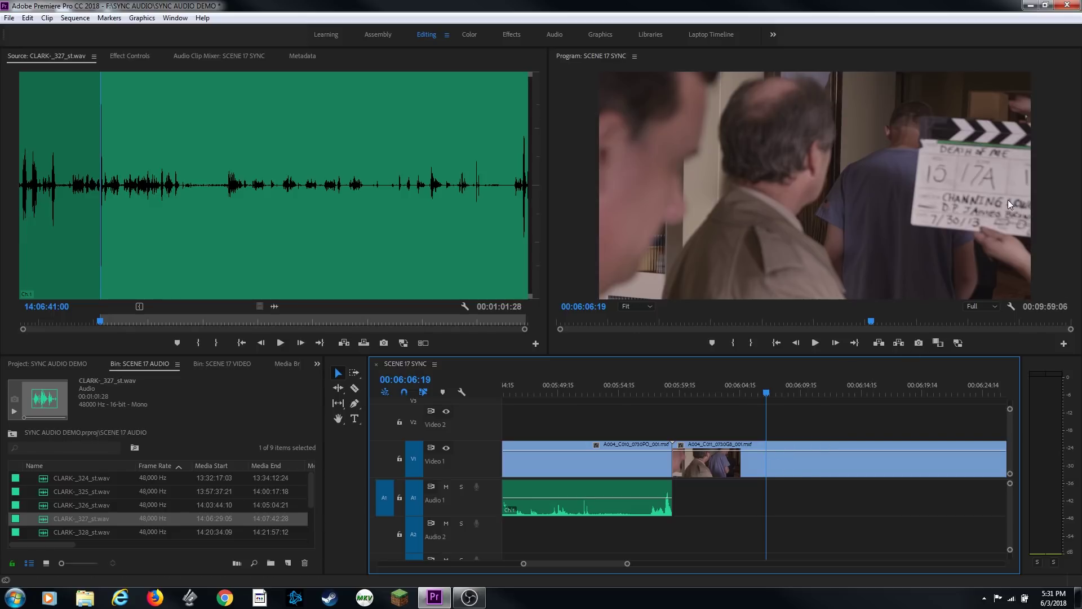
pyautogui.press('Up')
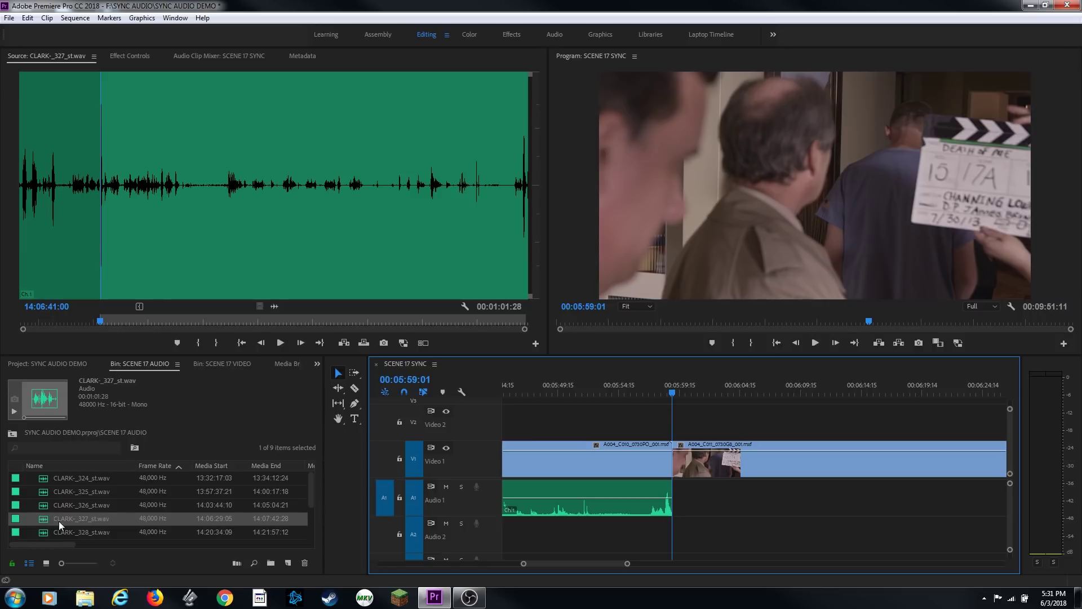
# - Set the In point of CLARK-_328_st.wav on its clap at 14:20:45:27 and overwrite it onto Audio 1 at 00:05:59:01
pyautogui.doubleClick(43, 532)
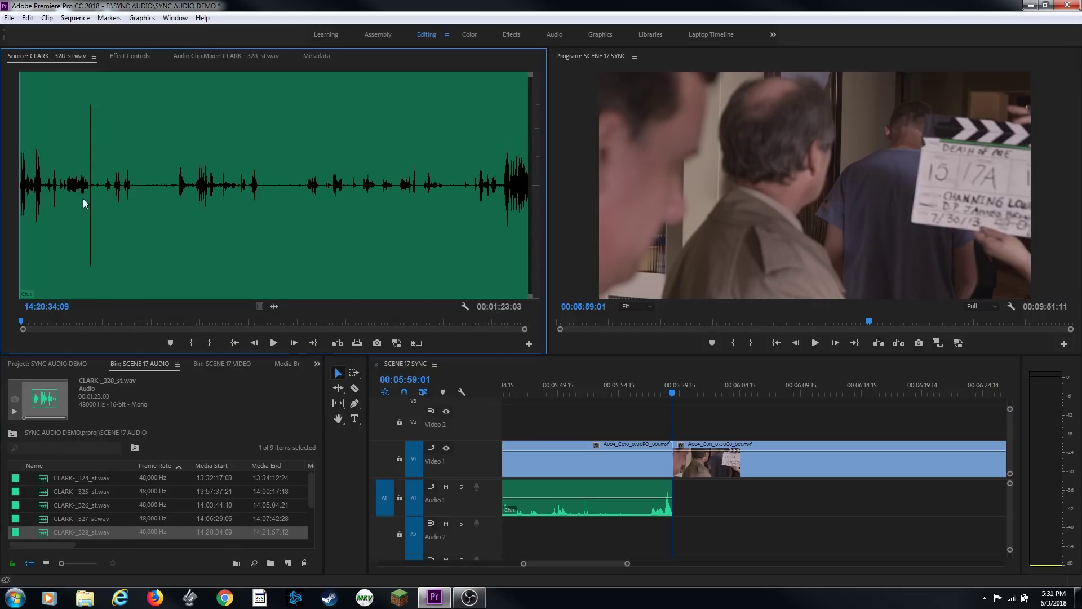
pyautogui.press('space')
pyautogui.press('=')
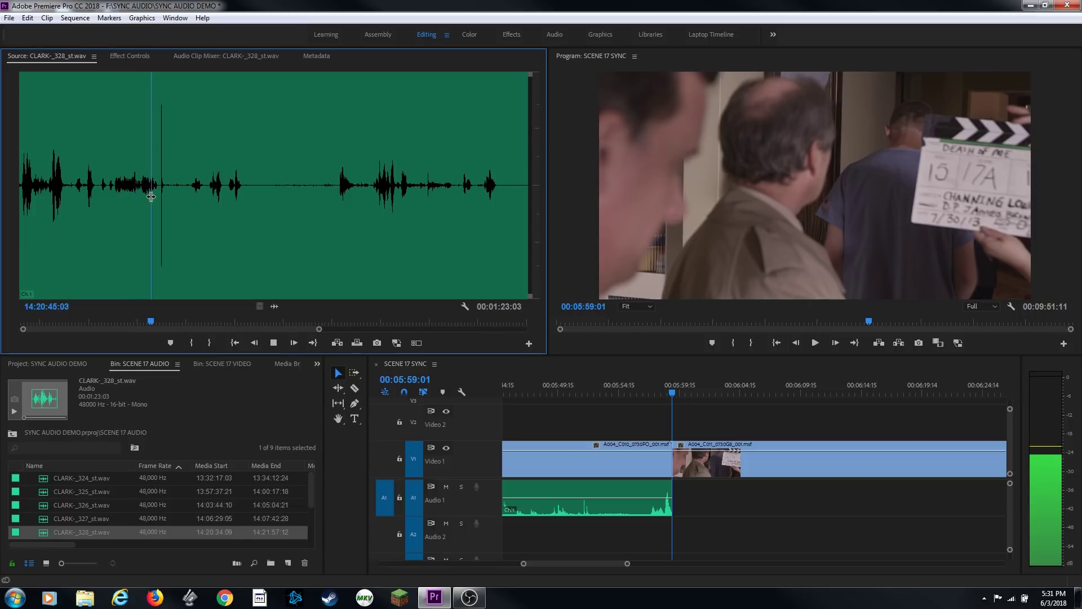
pyautogui.press('space')
pyautogui.press('Right')
pyautogui.press('Right')
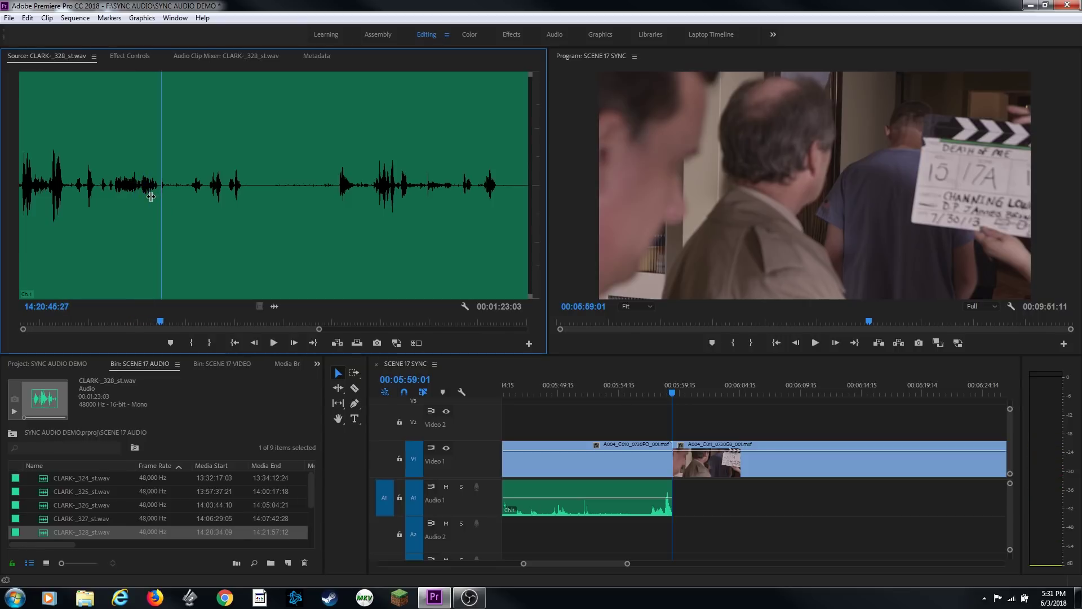
pyautogui.press('i')
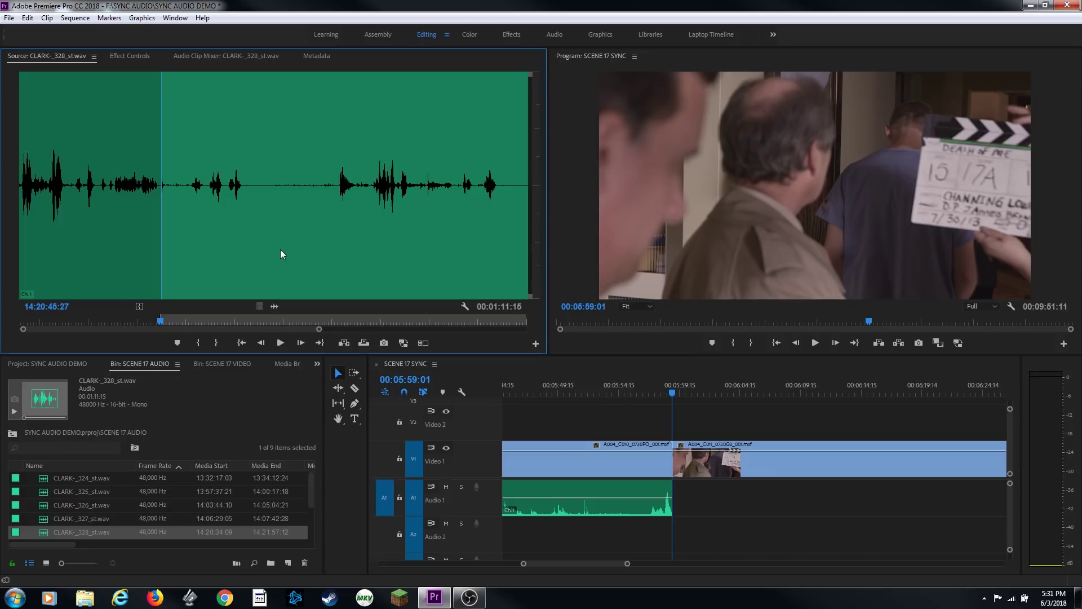
pyautogui.press('.')
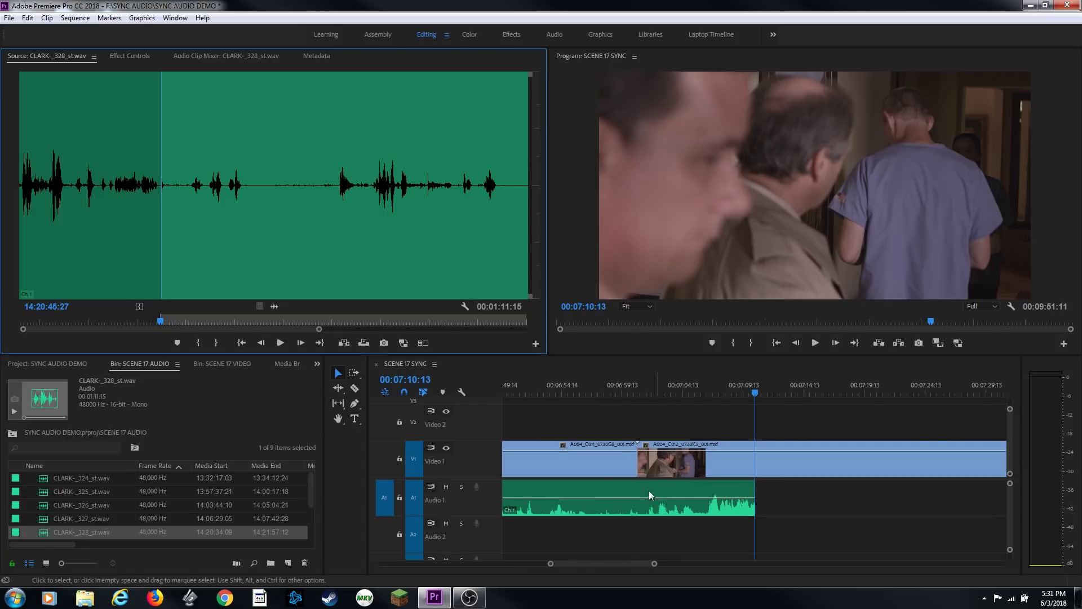
# - Trim the end of CLARK-_328_st.wav on Audio 1 back to the end of the fifth video clip
pyautogui.click(757, 489)
pyautogui.moveTo(758, 490); pyautogui.dragTo(642, 490)
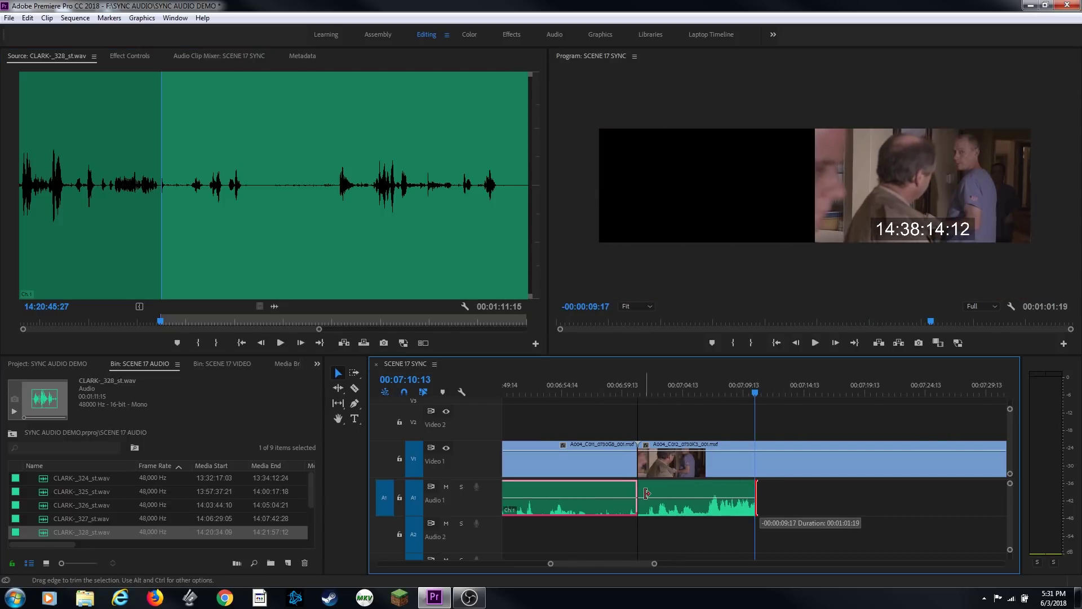
pyautogui.press('-')
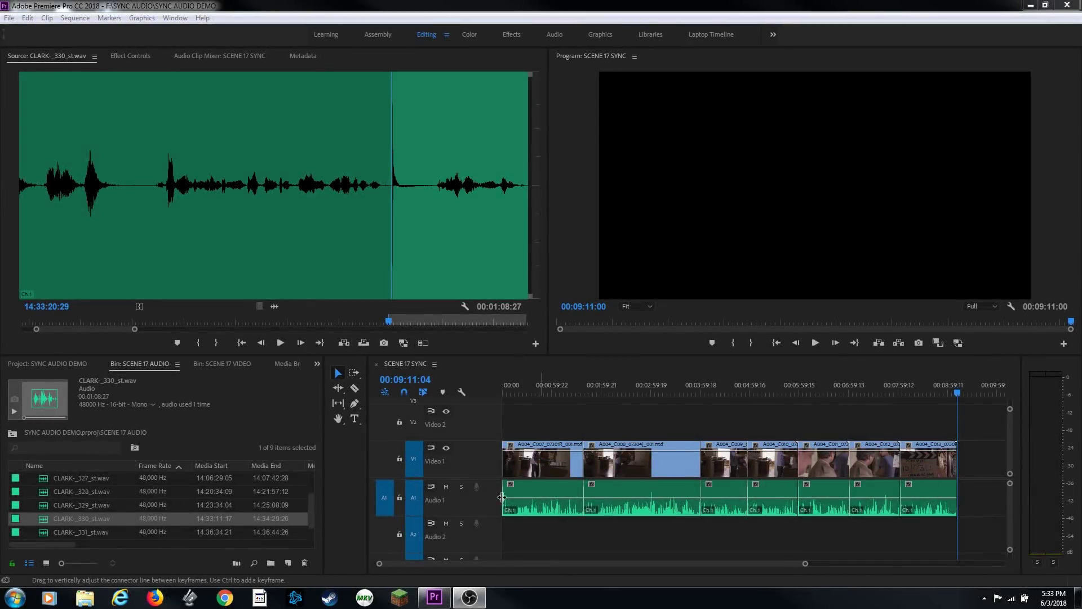
# - Show the top-level items of the SYNC AUDIO DEMO project and return the playhead to the start of the sequence
pyautogui.click(69, 367)
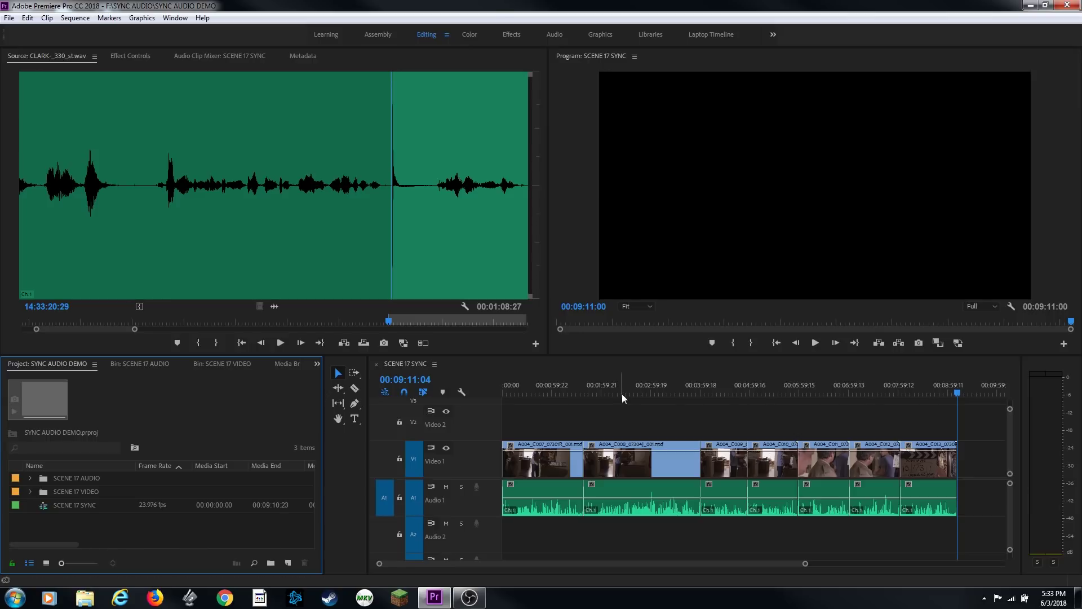
pyautogui.click(641, 371)
pyautogui.press('Home')
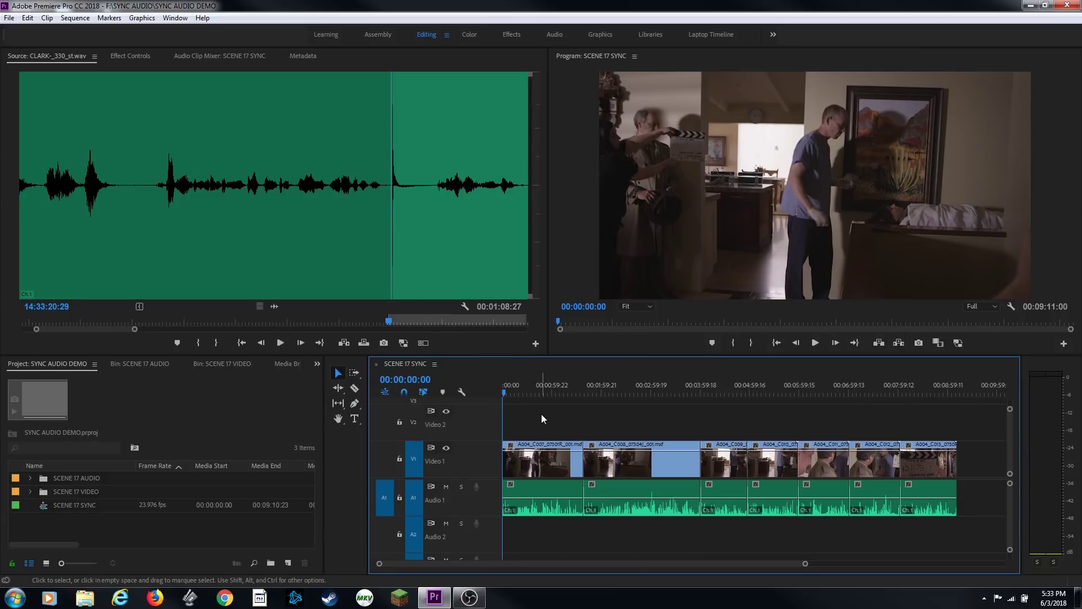
# - Examine the clip commands available for the first video and audio pair, including Merge Clips
pyautogui.click(533, 499)
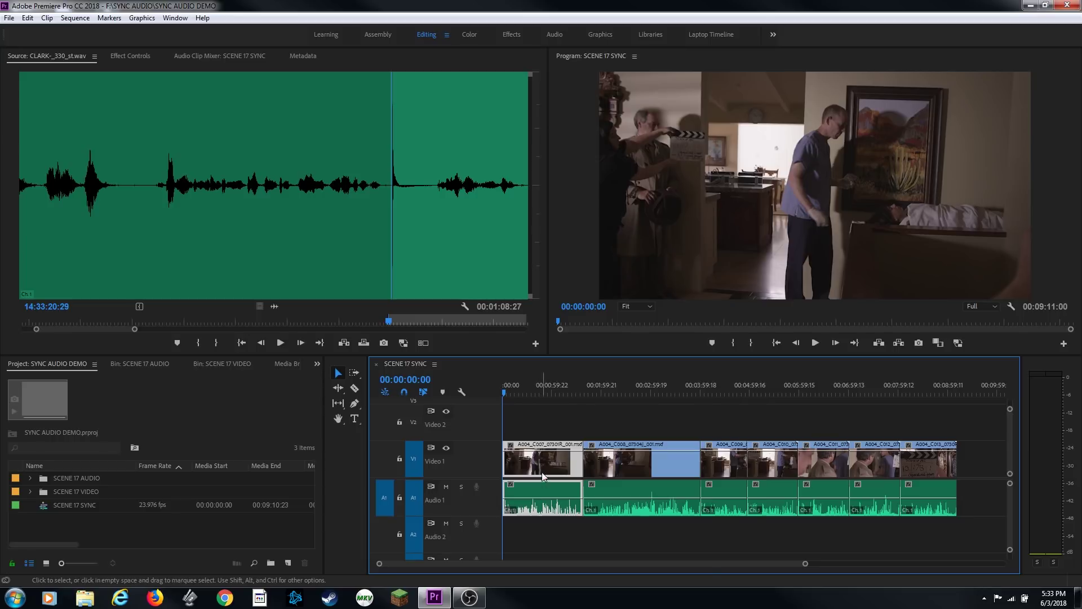
pyautogui.rightClick(541, 481)
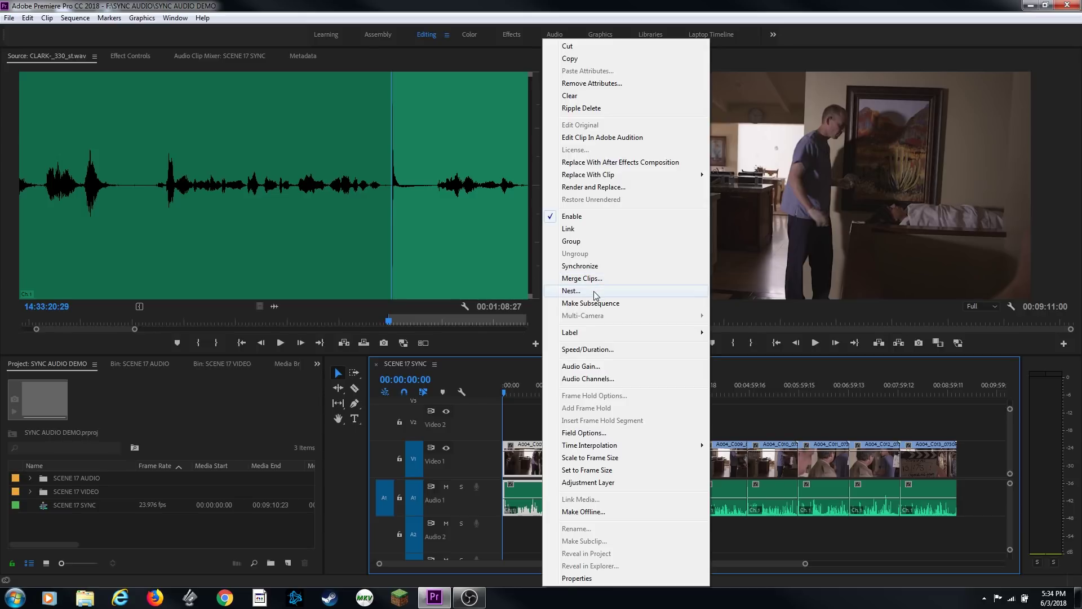
pyautogui.click(514, 373)
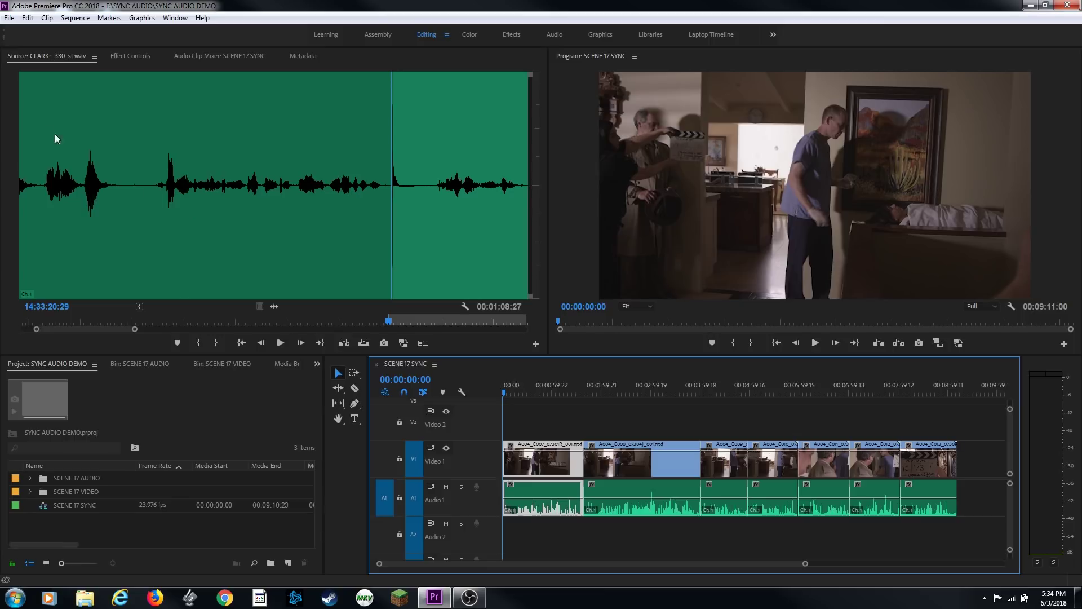
# - Find the Merge Clips command in the keyboard shortcut settings and assign Alt+G to it
pyautogui.click(27, 18)
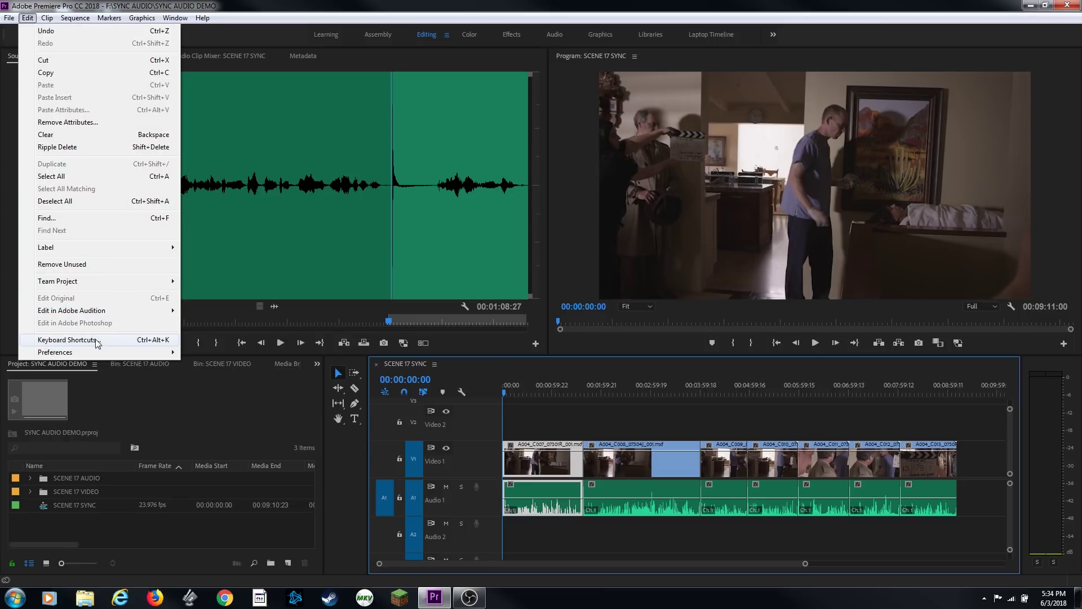
pyautogui.click(68, 339)
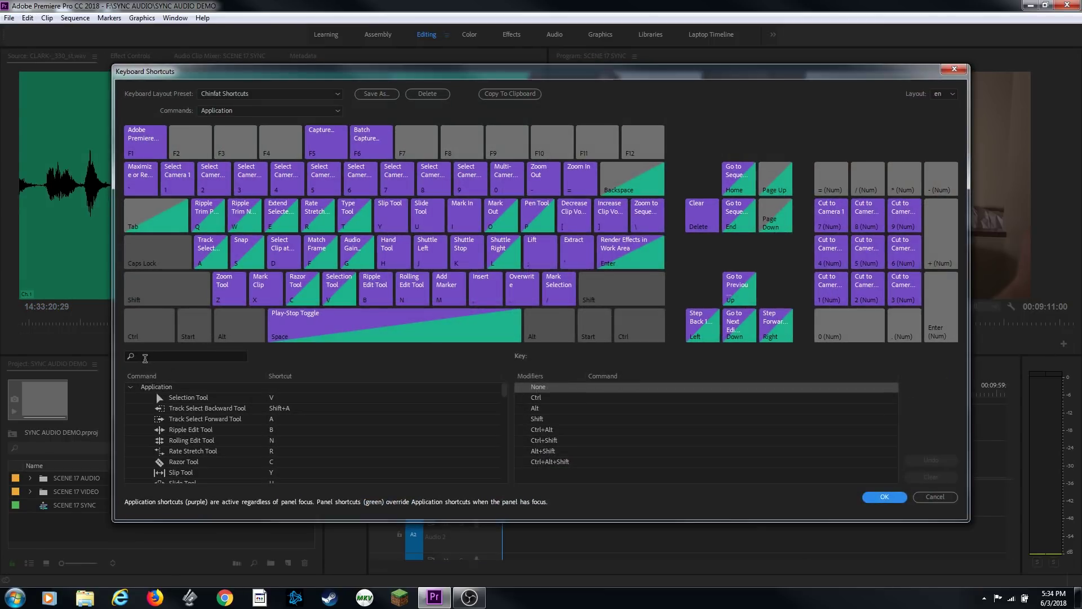
pyautogui.click(143, 357)
pyautogui.write('merge')
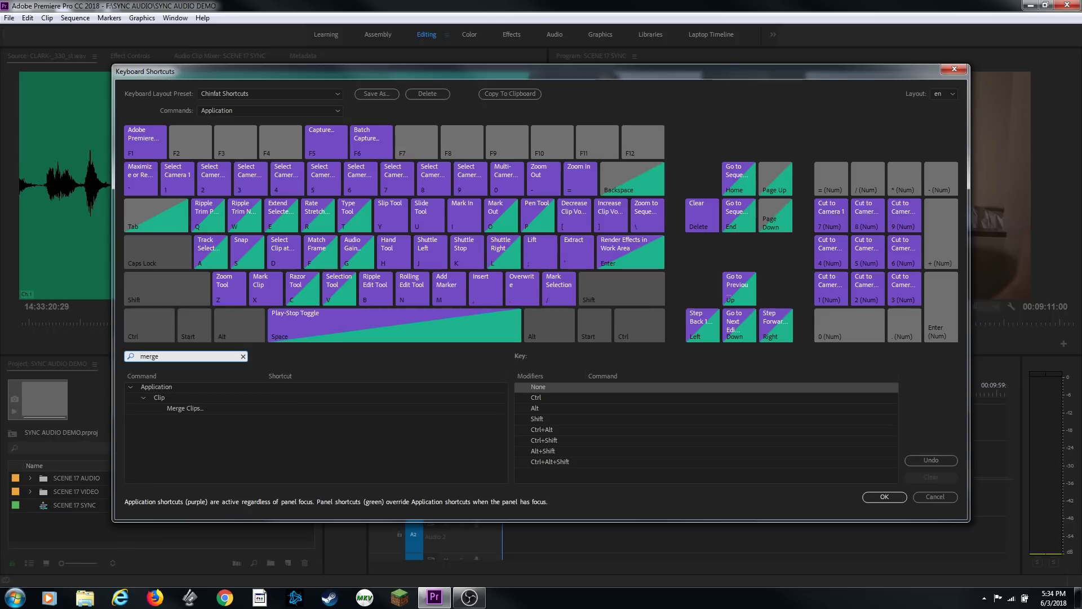
pyautogui.click(279, 413)
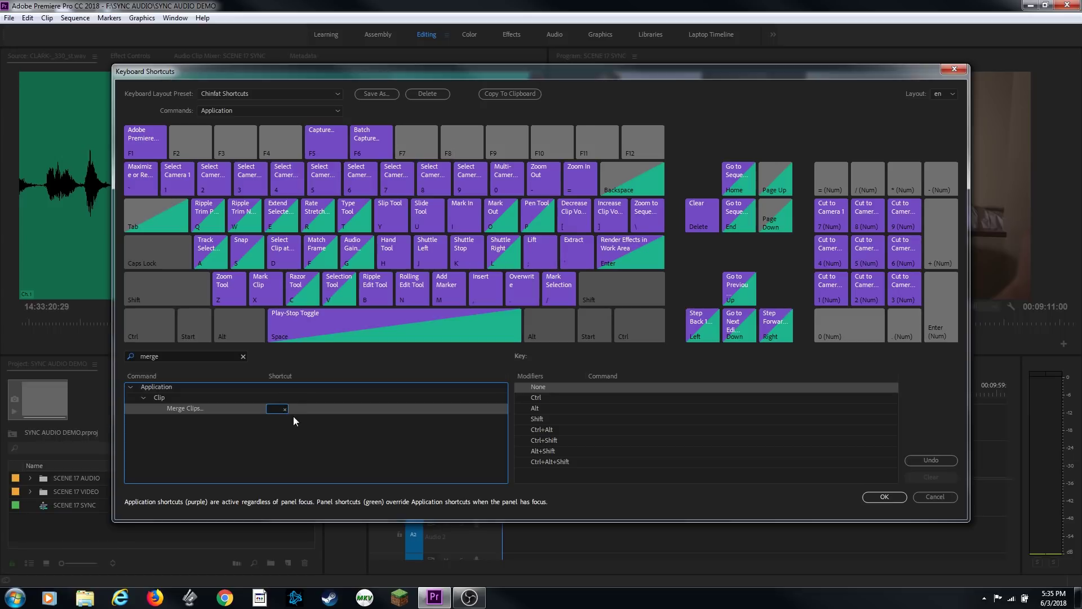
pyautogui.press('alt')
pyautogui.hotkey('alt', 'g')
pyautogui.click(883, 498)
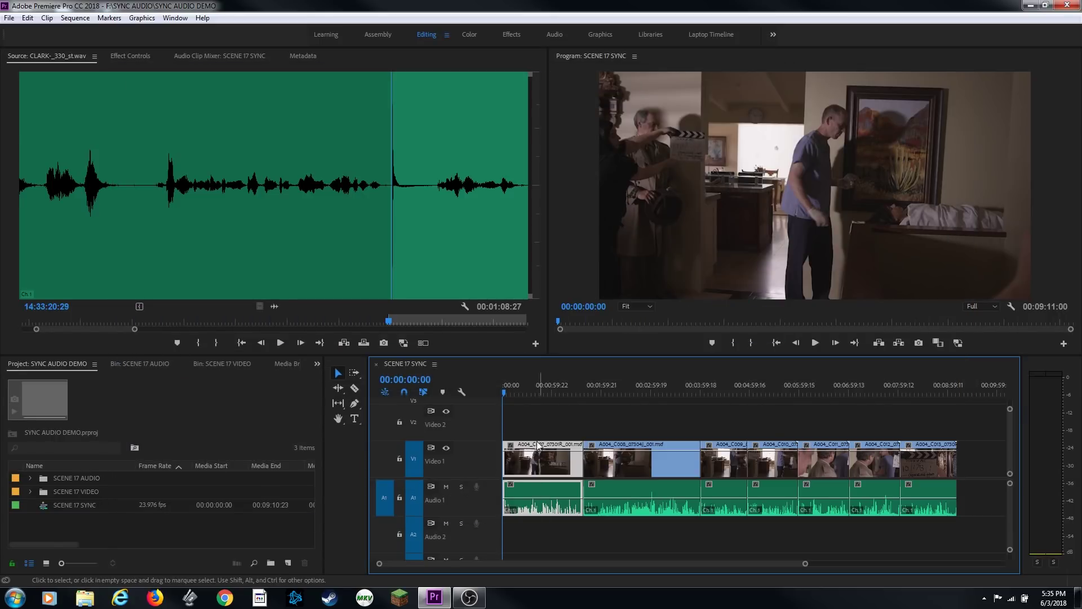
# - Merge the first video clip and its synced audio into a merged clip named S17 T1
pyautogui.click(544, 414)
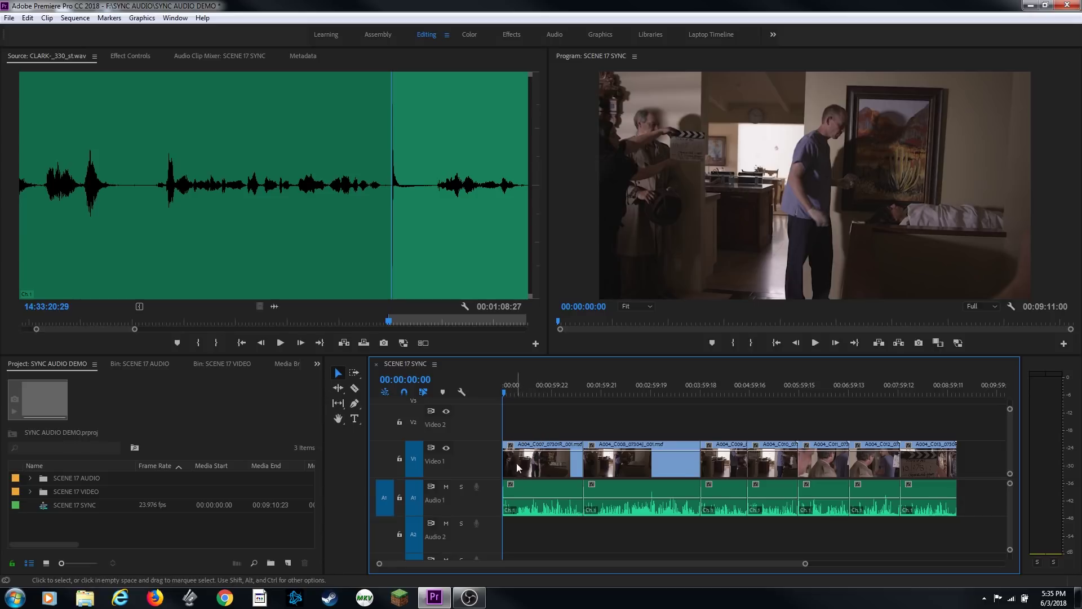
pyautogui.click(560, 452)
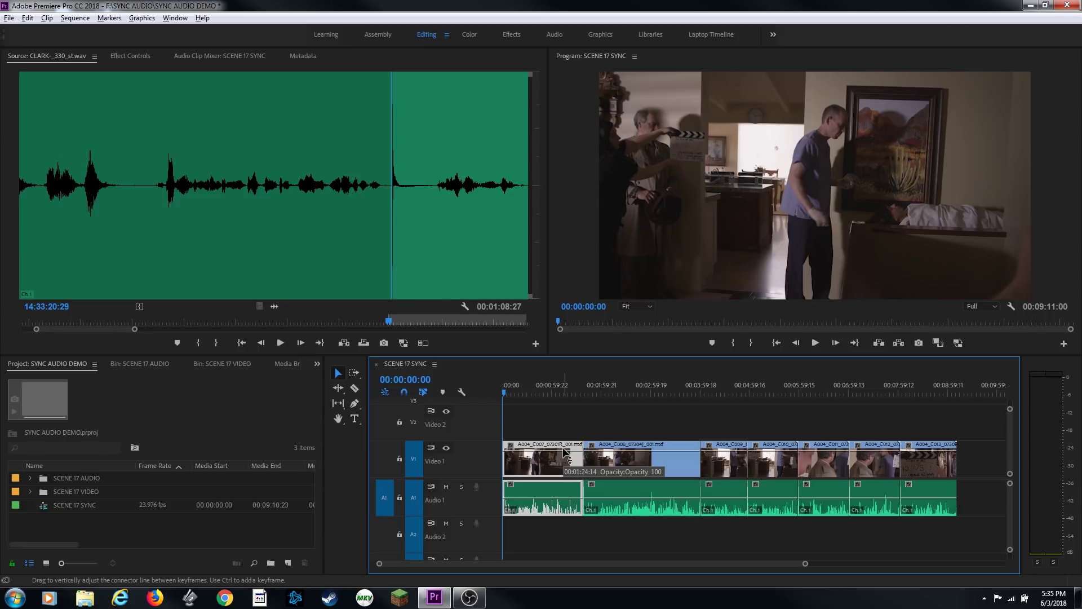
pyautogui.hotkey('ctrl', 'shift', 'm')
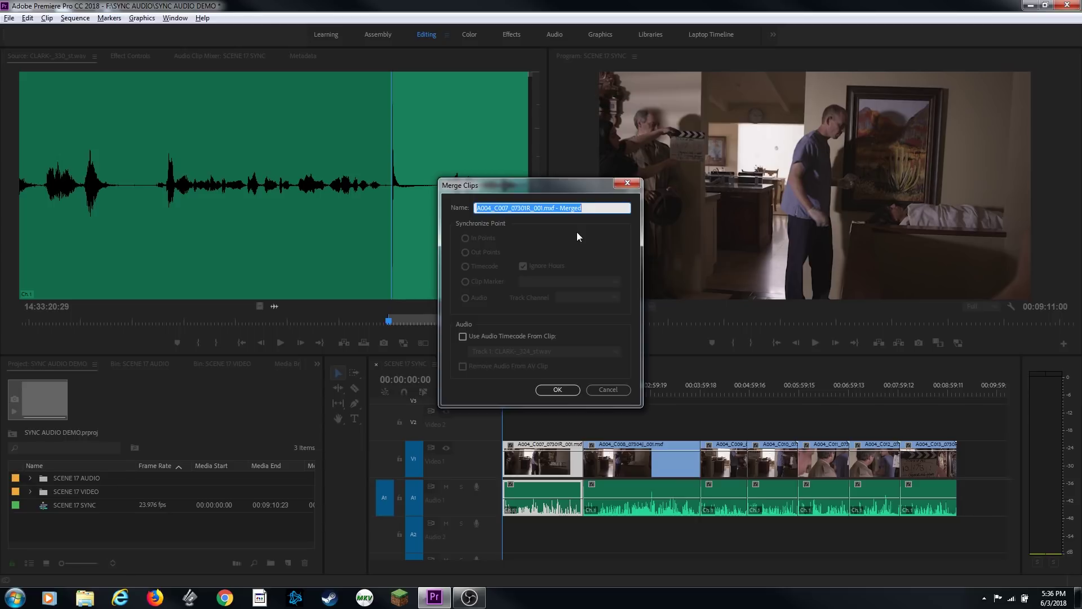
pyautogui.write('S17 T1')
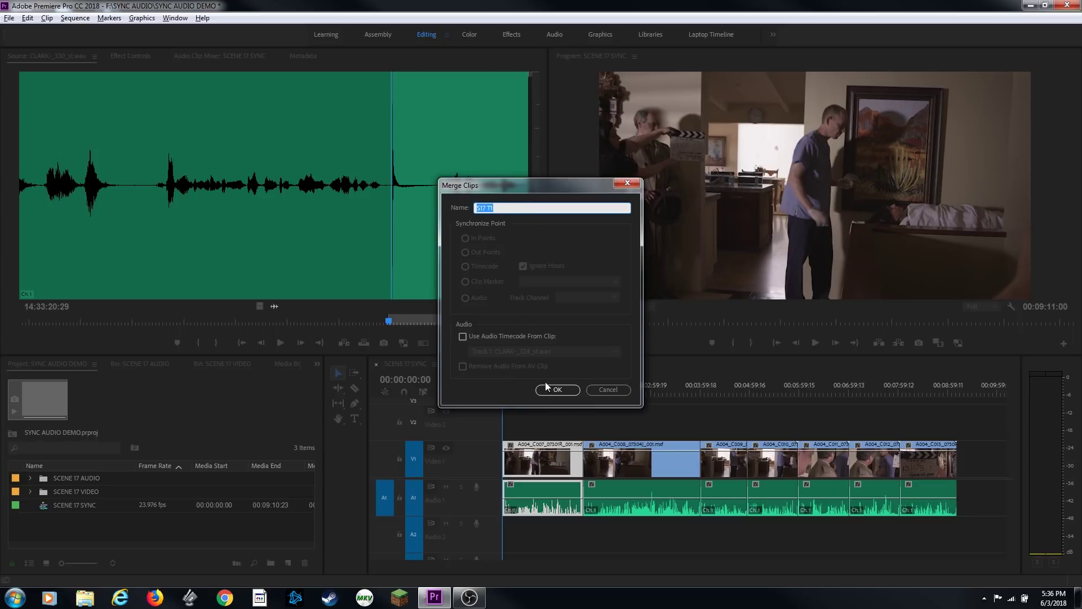
pyautogui.click(550, 390)
pyautogui.click(559, 389)
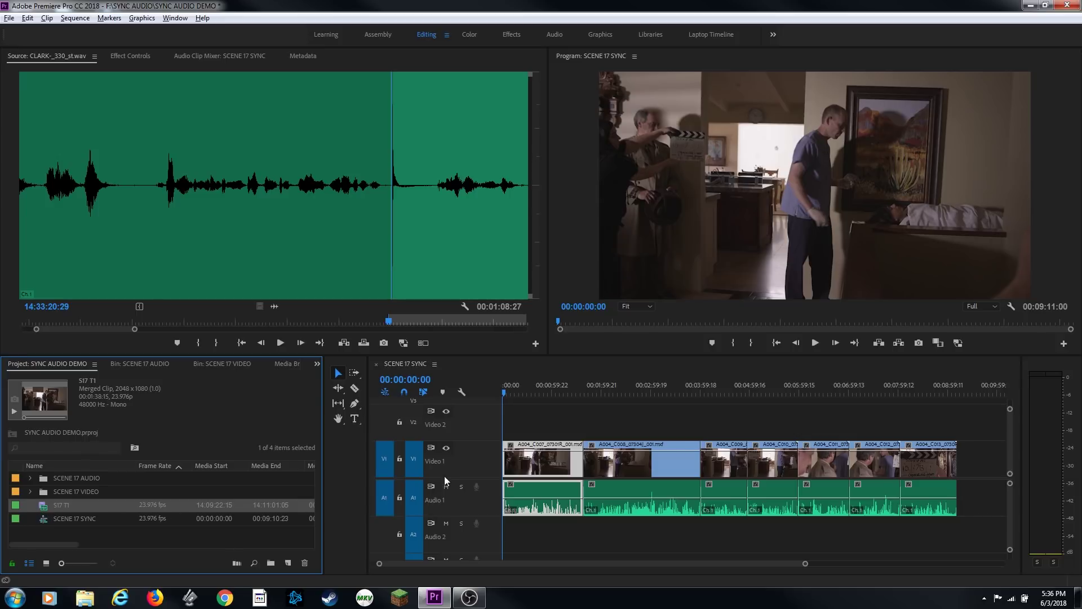
# - Merge the second video clip and its synced audio in the sequence into a merged clip named S17 T2
pyautogui.click(511, 420)
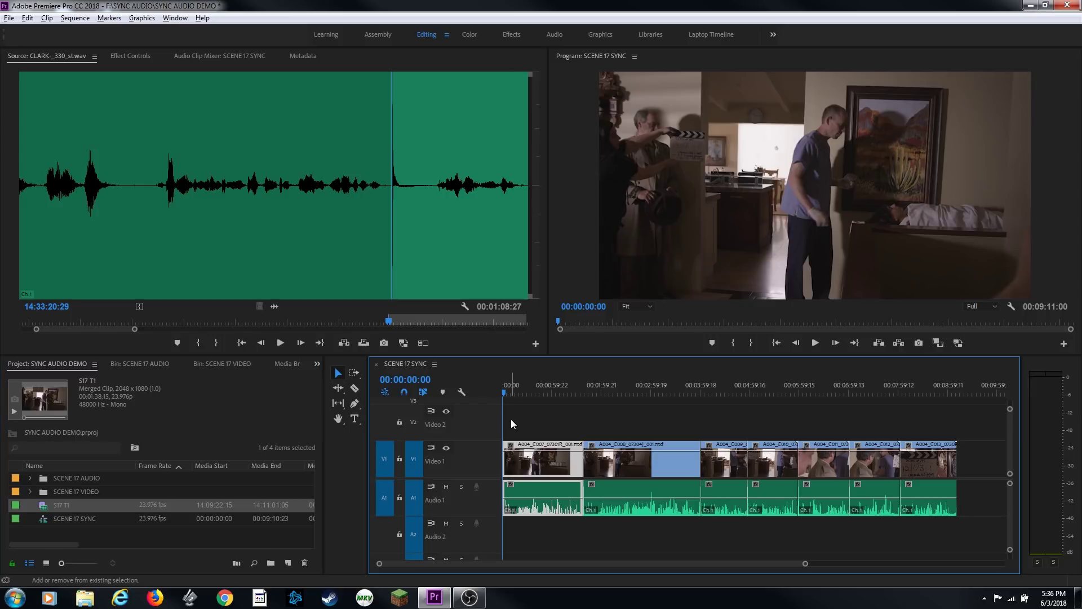
pyautogui.press('Down')
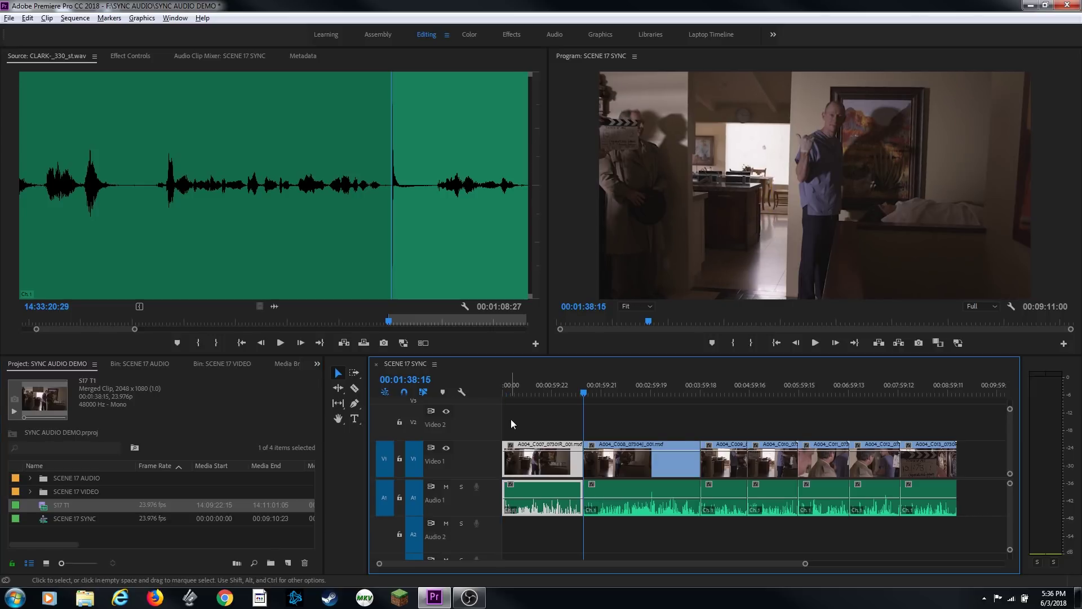
pyautogui.press('d')
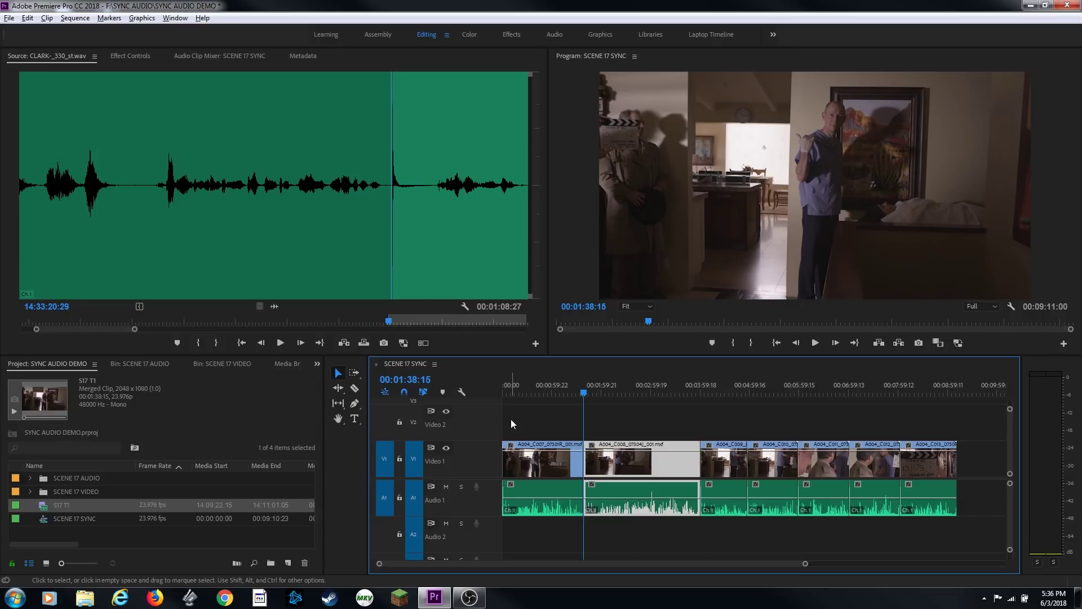
pyautogui.press('`')
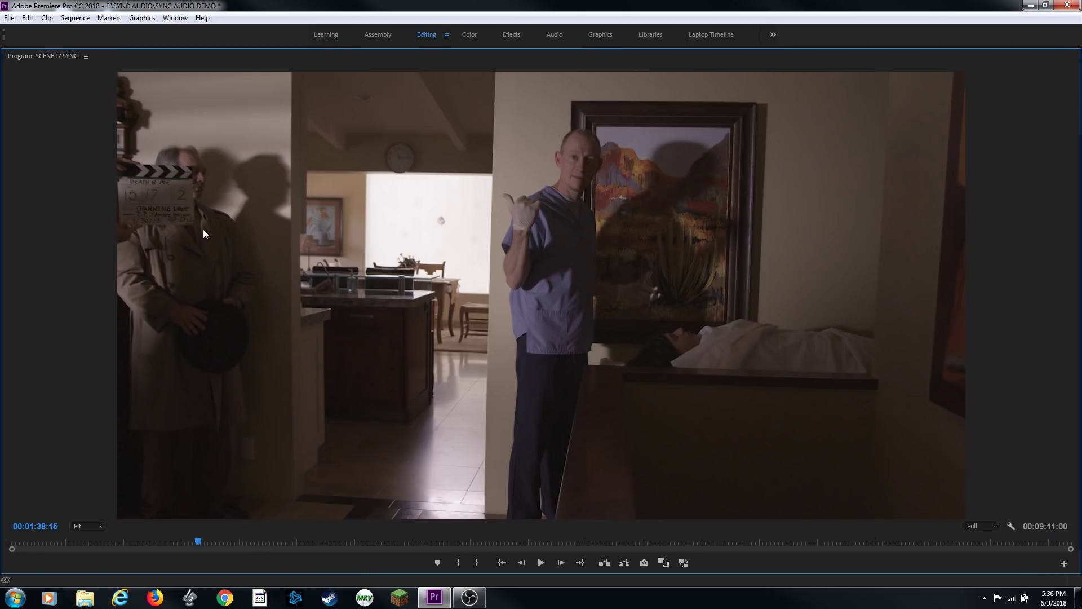
pyautogui.press('`')
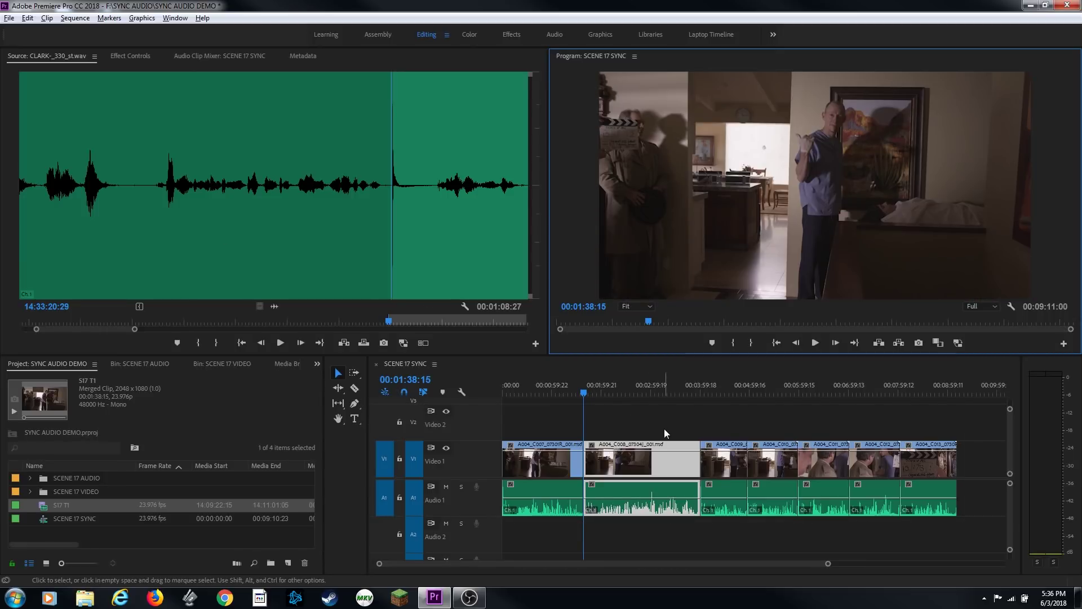
pyautogui.hotkey('ctrl', 'shift', 'm')
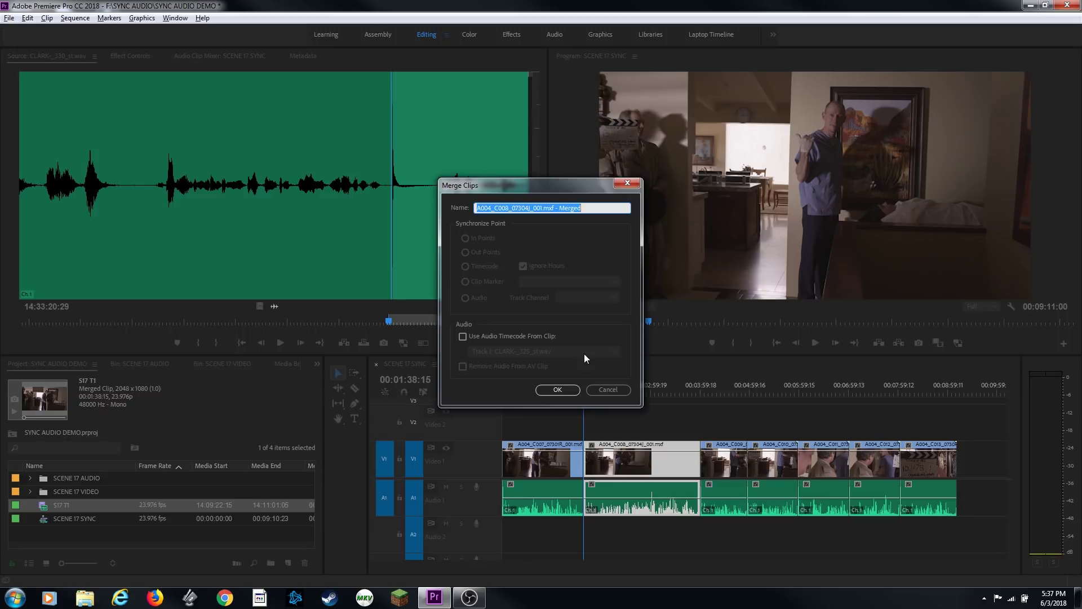
pyautogui.write('S17 T1')
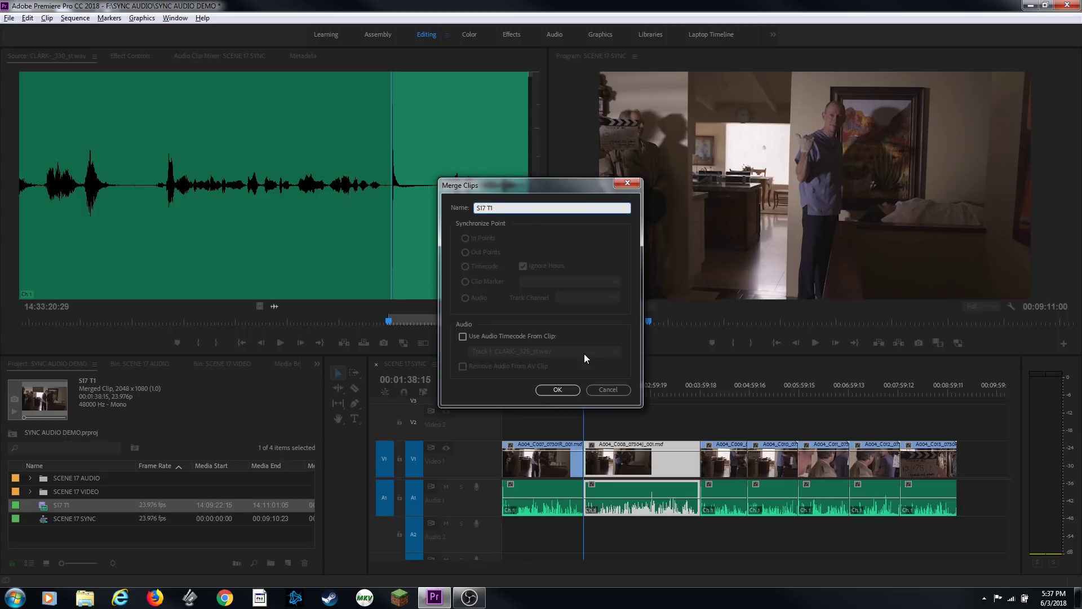
pyautogui.write('2')
pyautogui.press('Return')
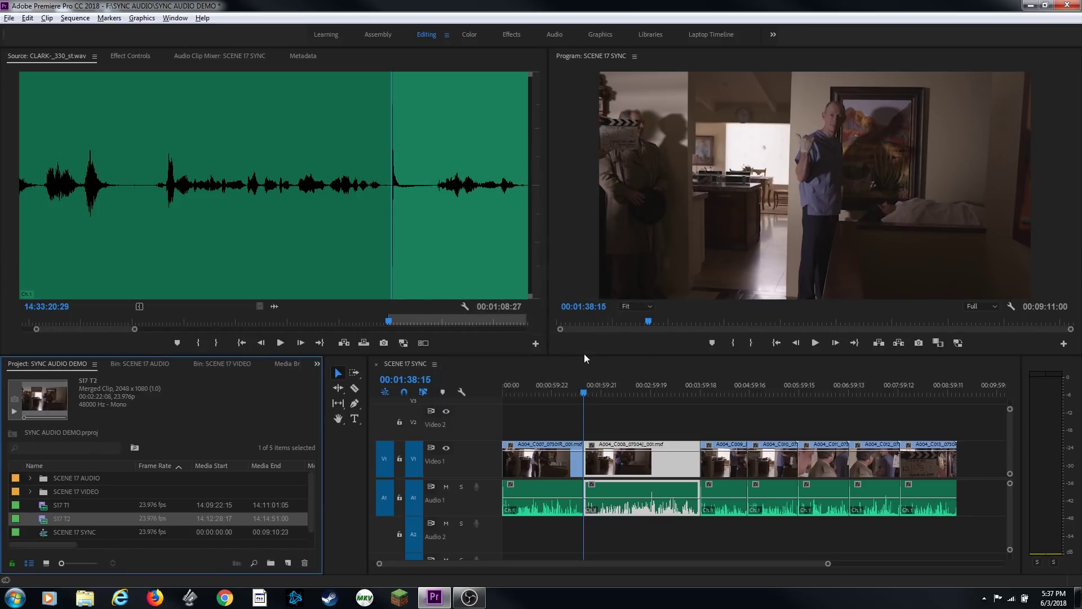
# - Merge the third video clip and its synced audio in the sequence into a merged clip named S17 T3
pyautogui.keyDown('shift'); pyautogui.click(644, 407); pyautogui.keyUp('shift')
pyautogui.press('Down')
pyautogui.press('d')
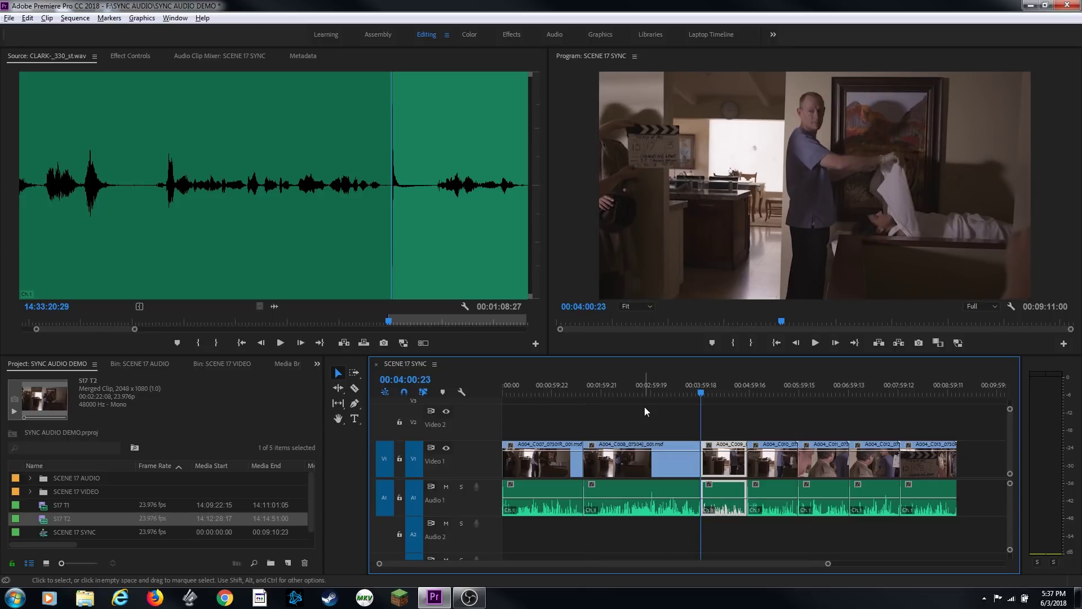
pyautogui.hotkey('ctrl', 'shift', 'm')
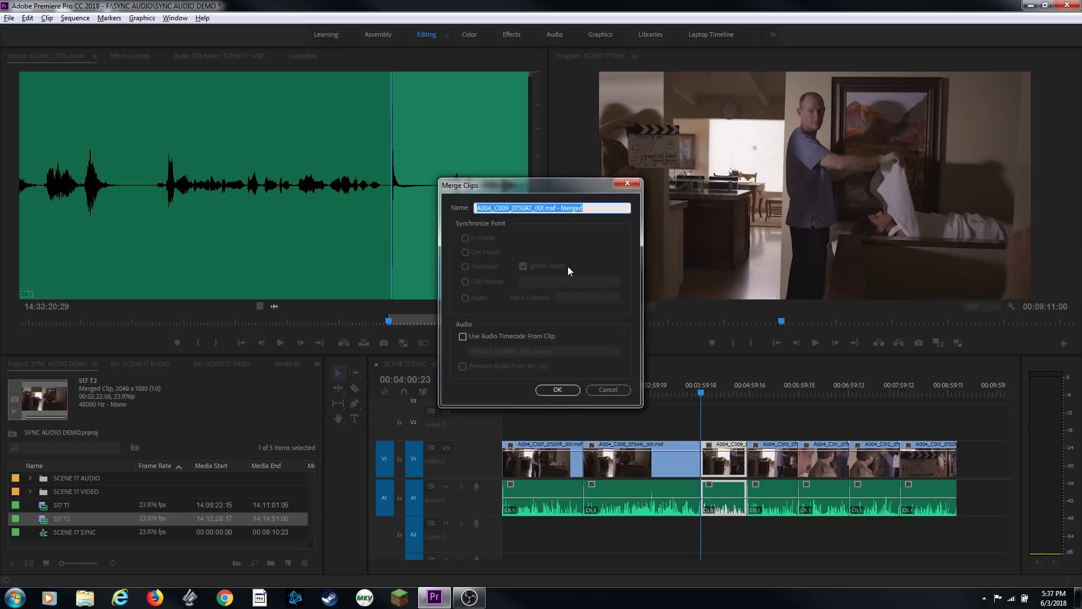
pyautogui.write('S17 T1')
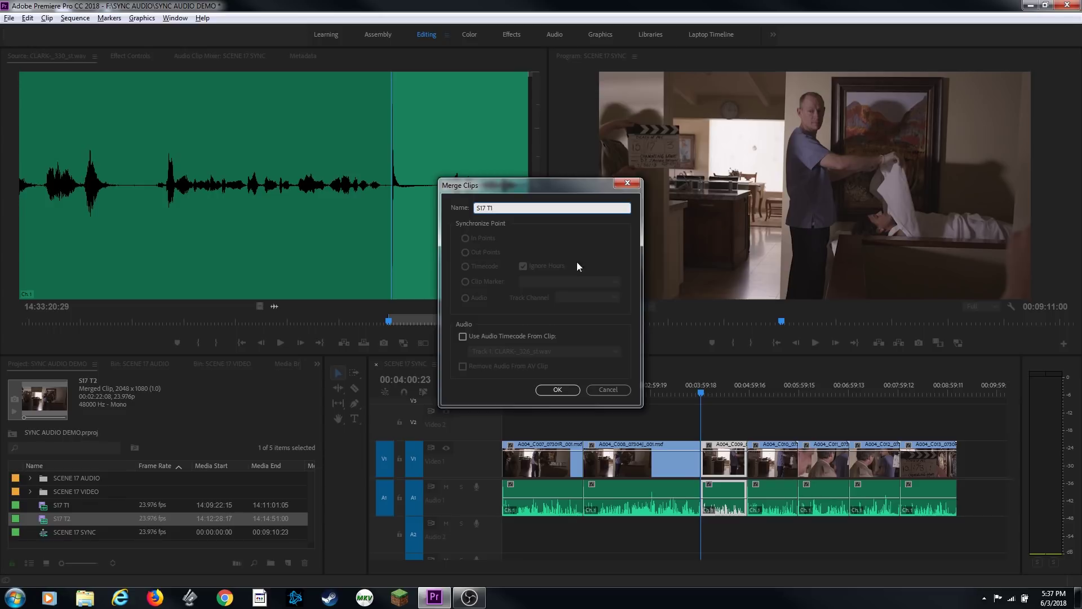
pyautogui.press('BackSpace')
pyautogui.write('3')
pyautogui.press('Return')
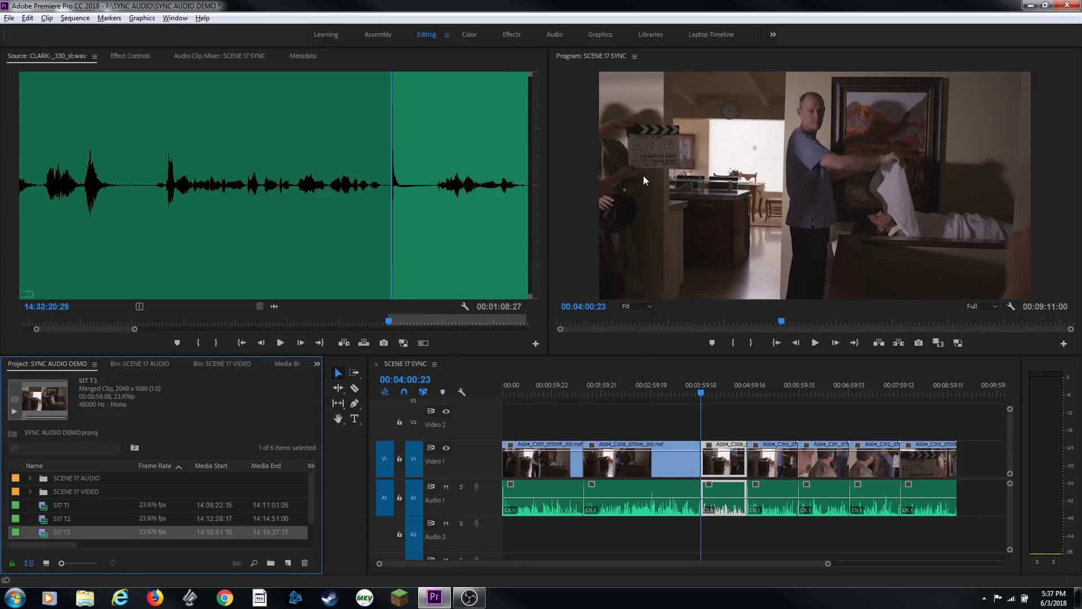
# - Merge the fourth video clip and its synced audio in the sequence into a merged clip named S17 T4
pyautogui.hotkey('shift', '3')
pyautogui.press('Down')
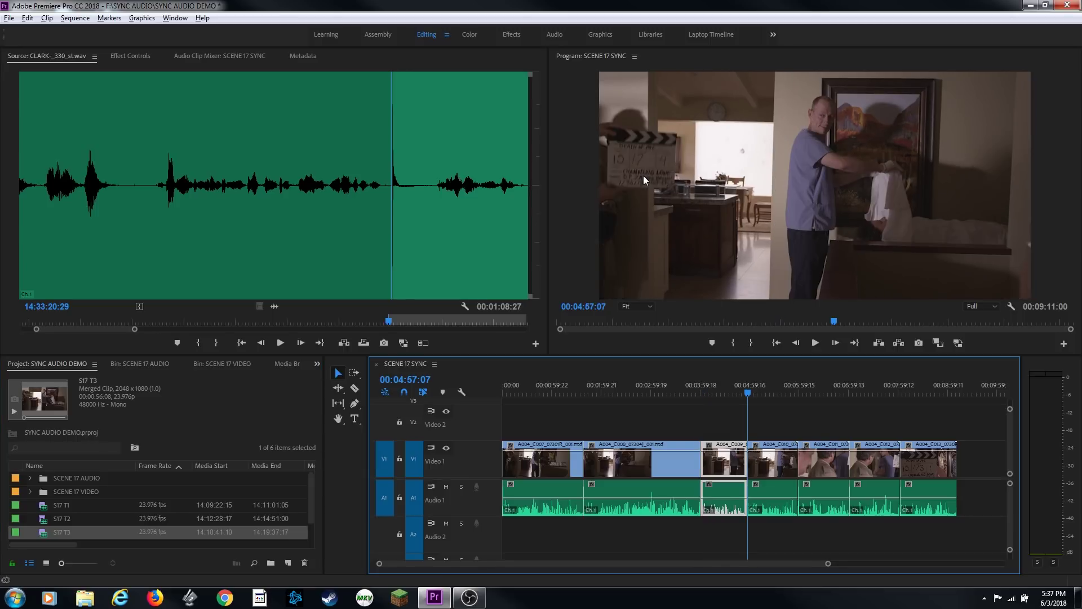
pyautogui.press('d')
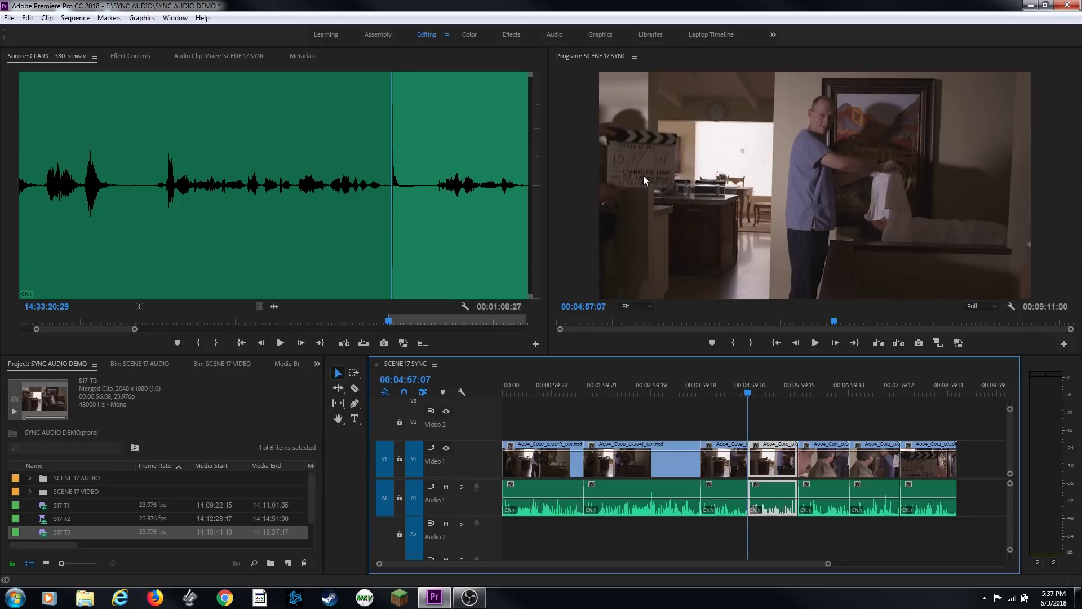
pyautogui.hotkey('alt', 'm')
pyautogui.write('S17 T1')
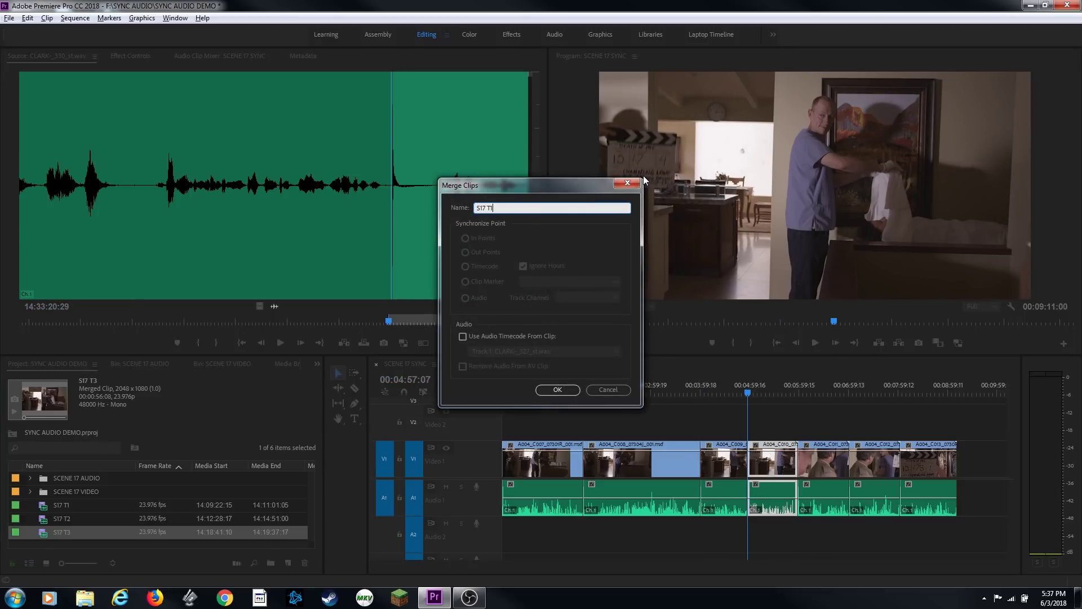
pyautogui.write('4')
pyautogui.press('Return')
# - Merge the fifth video clip and its synced audio into a merged clip named S17A T1, copying the name for reuse
pyautogui.hotkey('shift', '3')
pyautogui.press('Down')
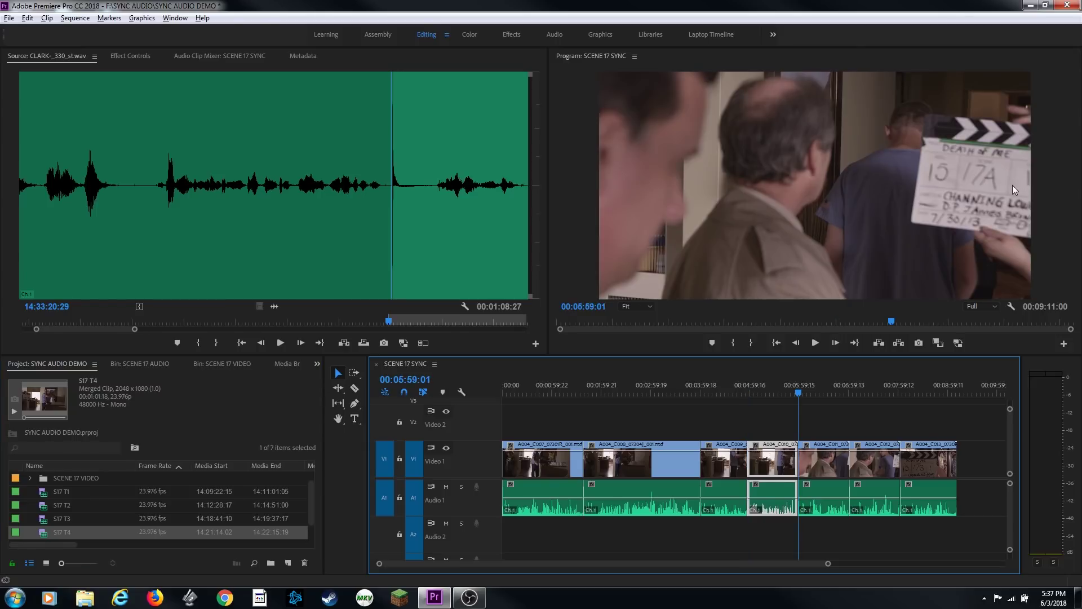
pyautogui.press('d')
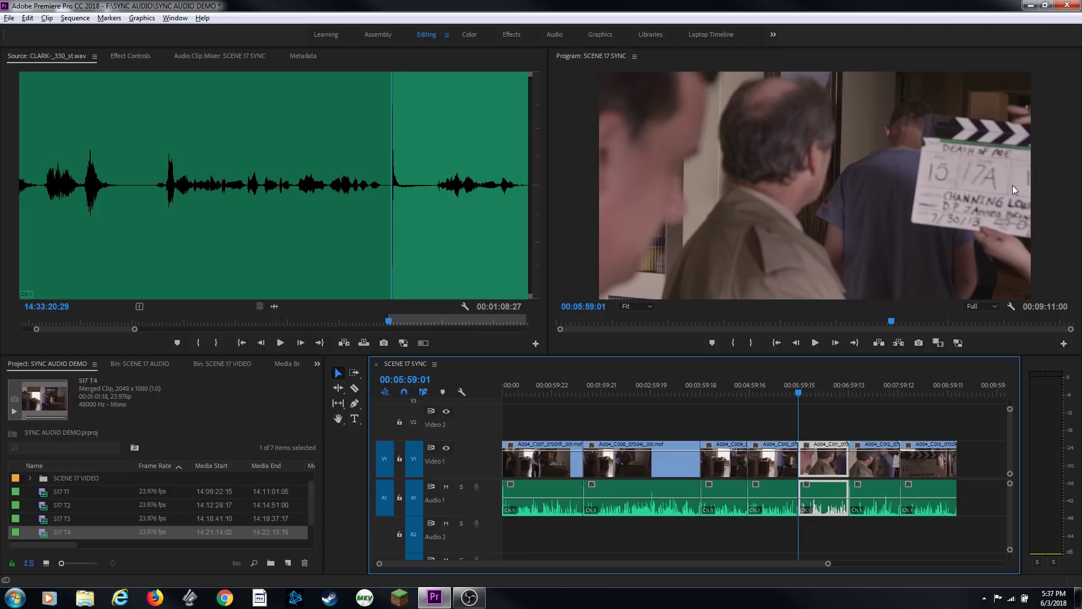
pyautogui.hotkey('ctrl', 'shift', 'm')
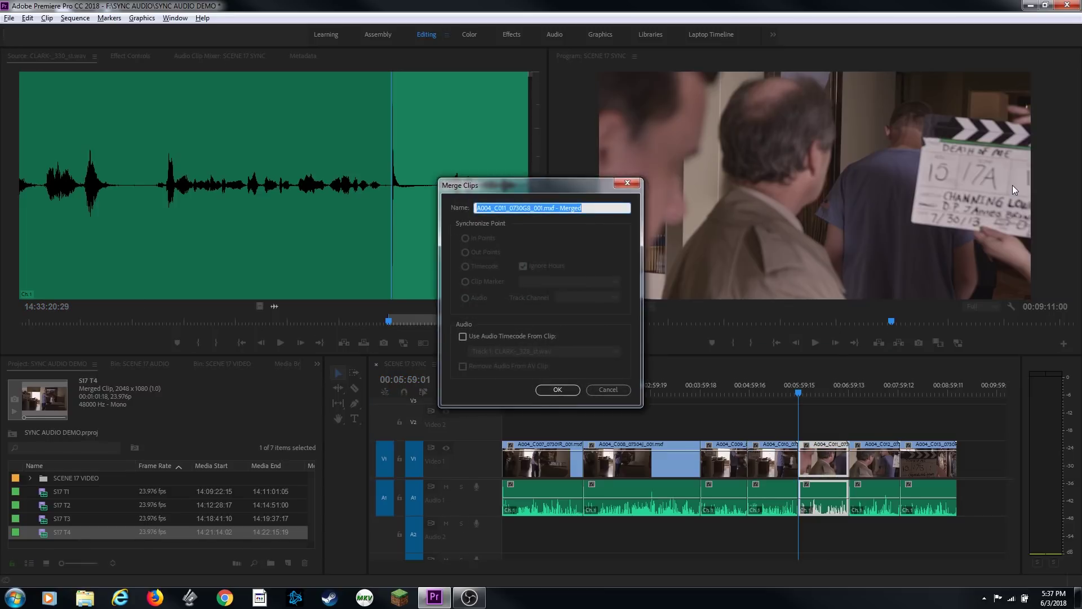
pyautogui.write('S17A T')
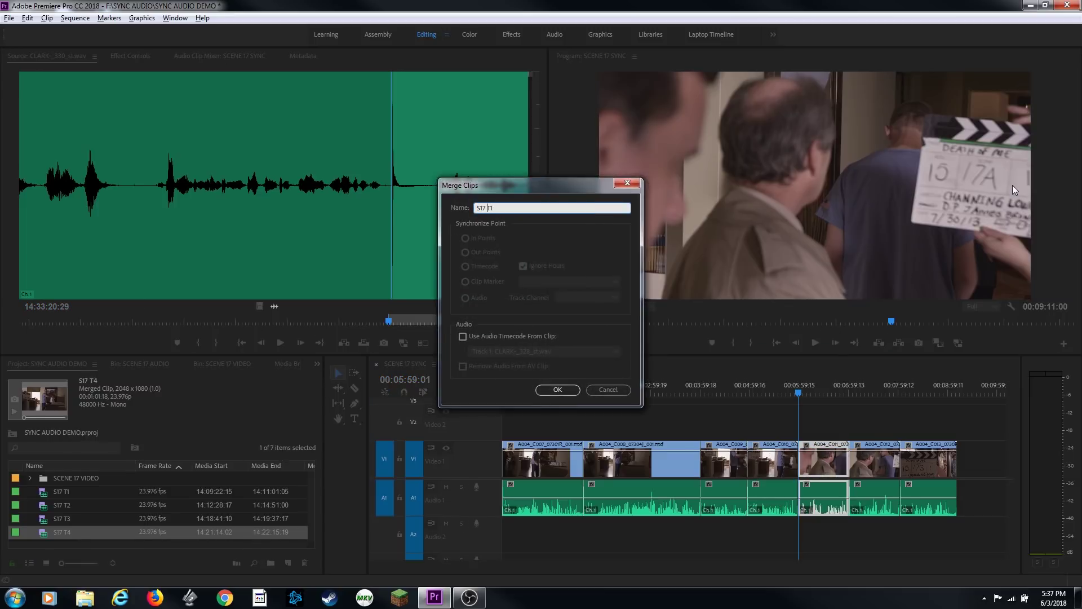
pyautogui.write('1')
pyautogui.press('Left')
pyautogui.press('Left')
pyautogui.press('Left')
pyautogui.write('A')
pyautogui.hotkey('ctrl', 'a')
pyautogui.hotkey('ctrl', 'c')
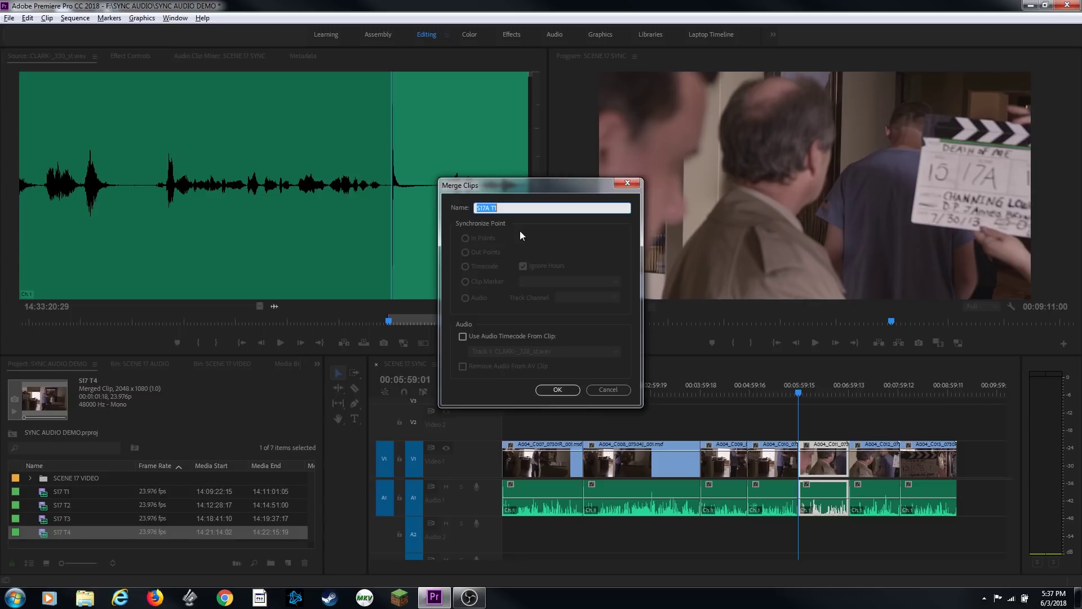
pyautogui.click(558, 390)
# - Merge the sixth video clip and its synced audio in the sequence into a merged clip named S17A T2
pyautogui.press('Down')
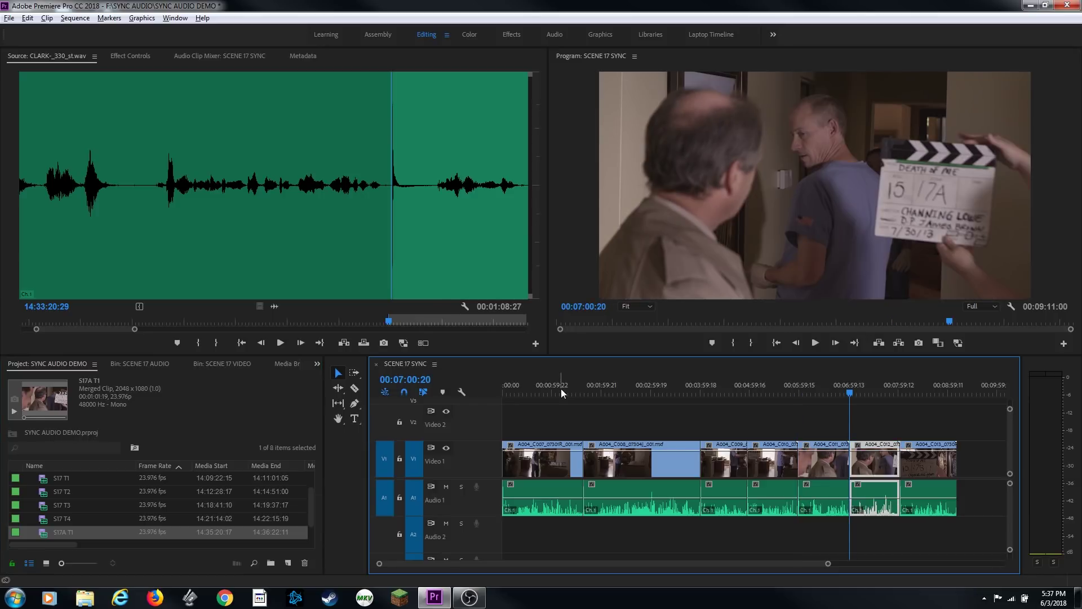
pyautogui.hotkey('ctrl', 'm')
pyautogui.hotkey('ctrl', 'v')
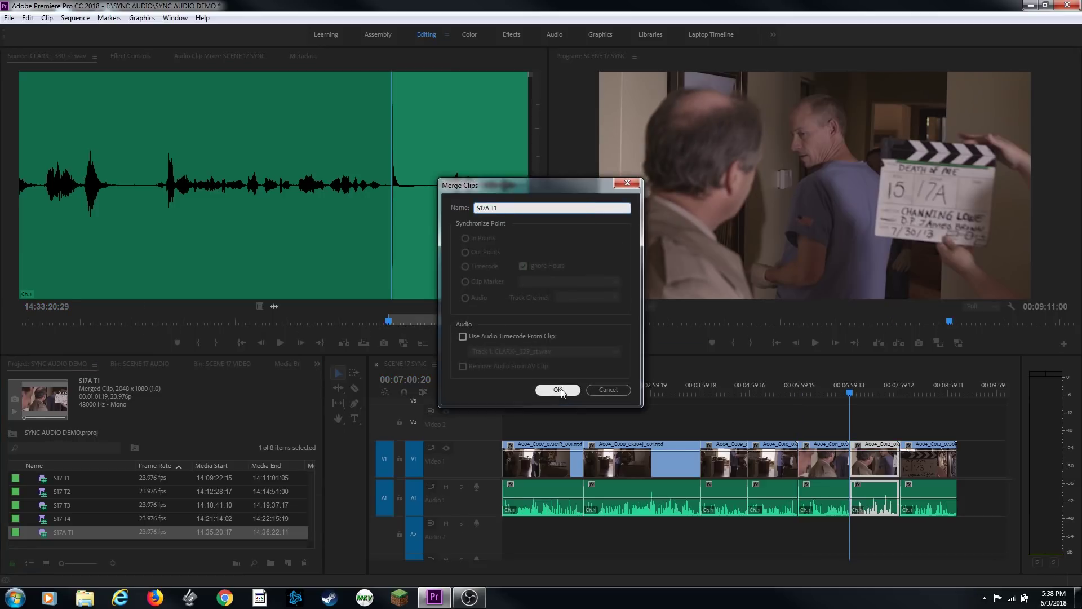
pyautogui.write('2')
pyautogui.click(558, 390)
# - Merge the last video clip and its synced audio in the sequence into a merged clip named S17B T1
pyautogui.hotkey('shift', '3')
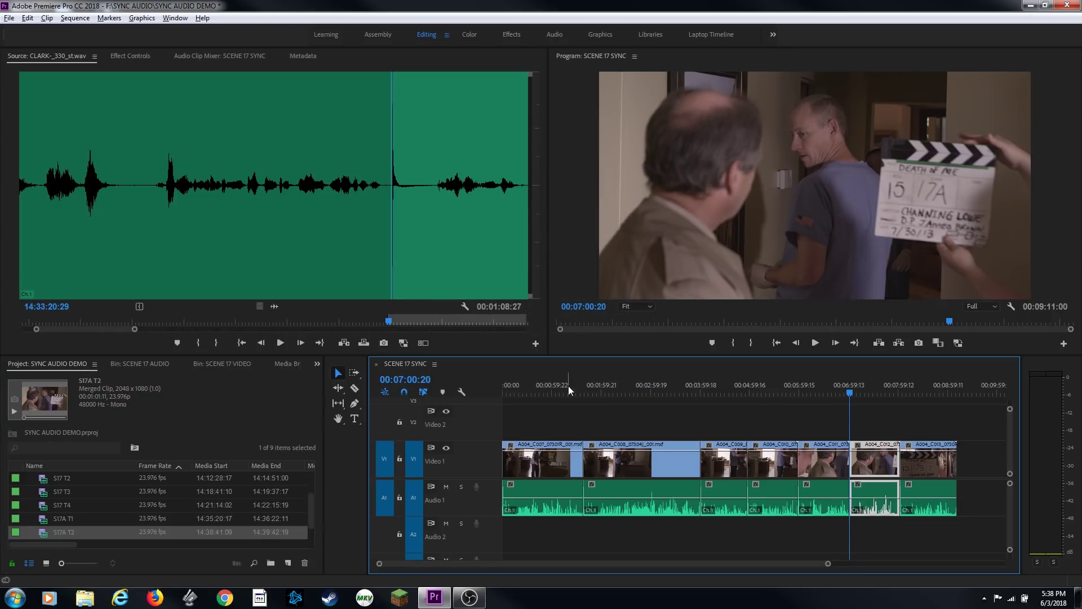
pyautogui.press('Down')
pyautogui.hotkey('ctrl', 'Down')
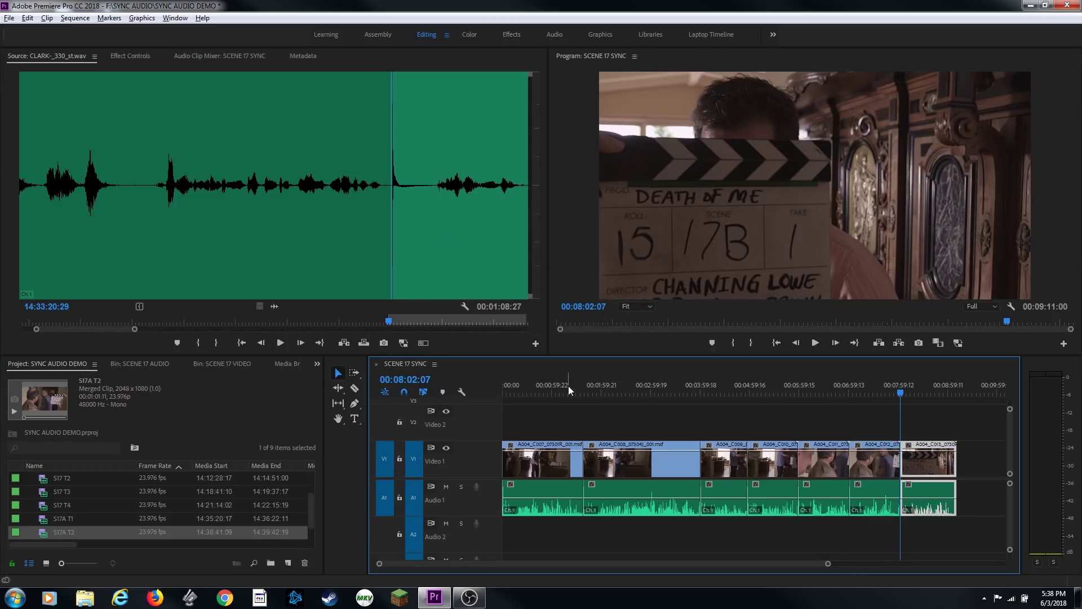
pyautogui.hotkey('ctrl', 'm')
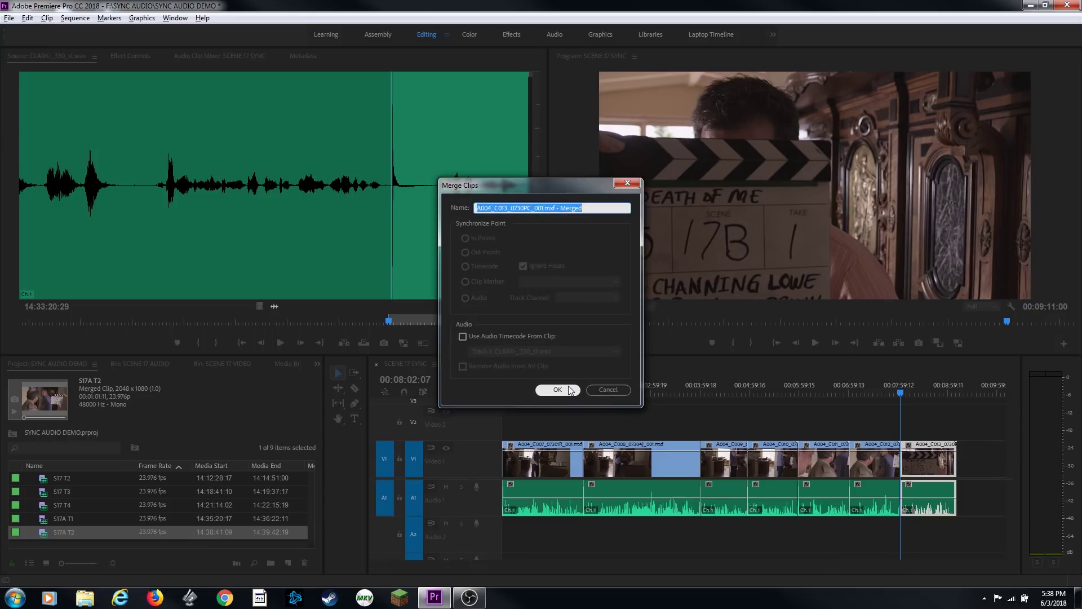
pyautogui.write('S17A T')
pyautogui.press('BackSpace')
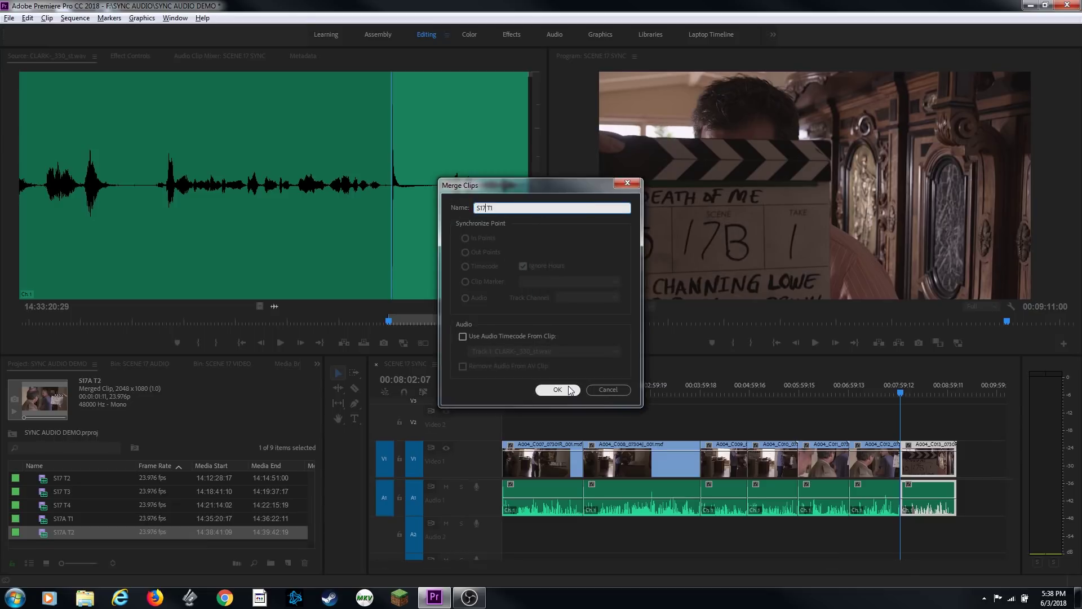
pyautogui.write('B')
pyautogui.click(557, 390)
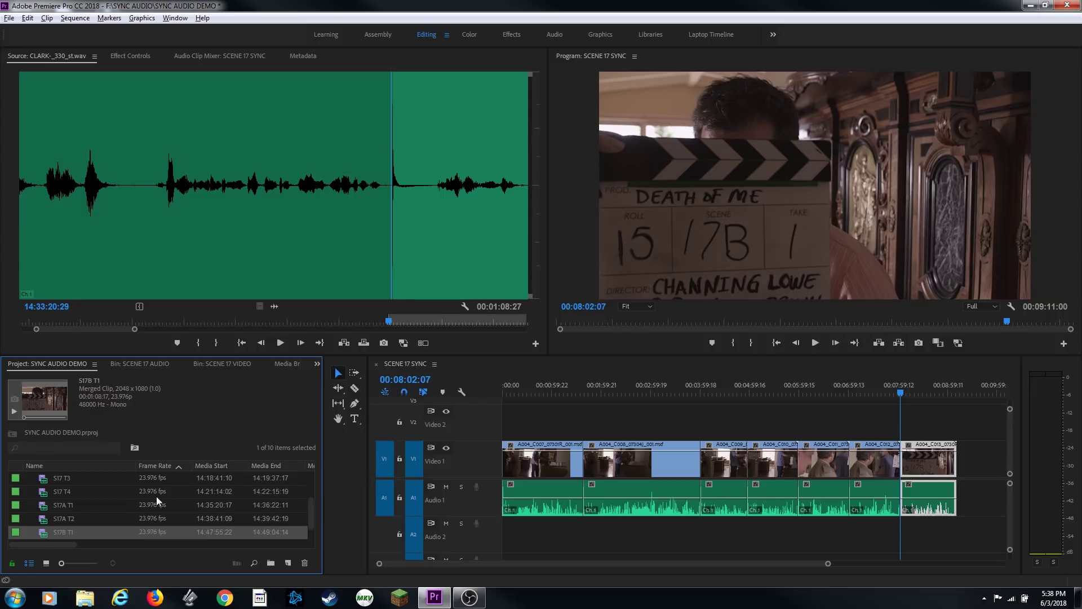
# - Enlarge the project view and gather the seven merged clips, S17 T1 through S17B T1, in a new bin named SCENE 17
pyautogui.press('`')
pyautogui.click(99, 360)
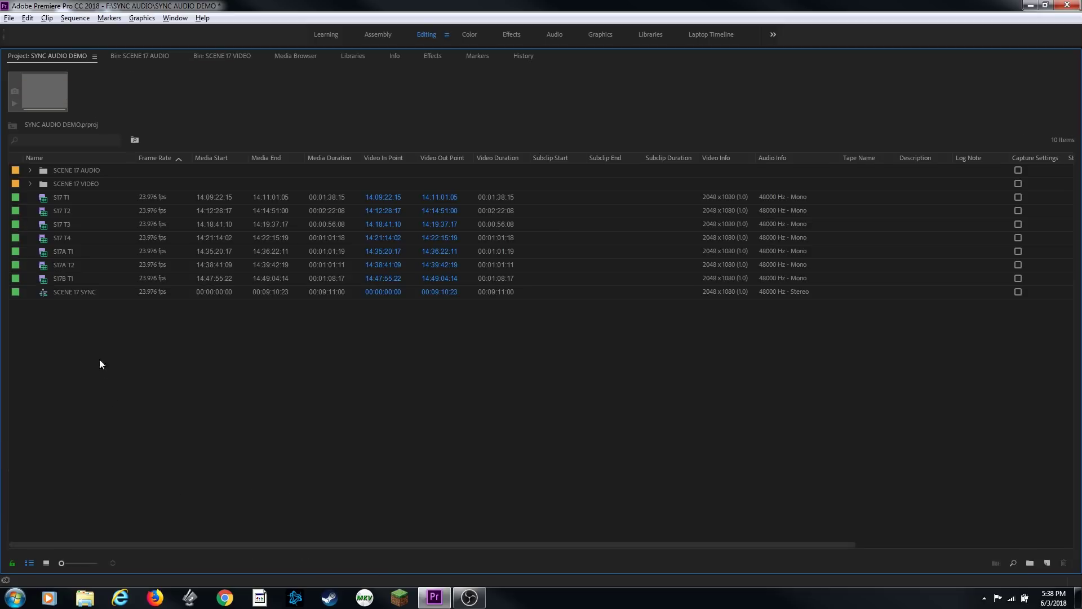
pyautogui.moveTo(88, 279); pyautogui.dragTo(46, 198)
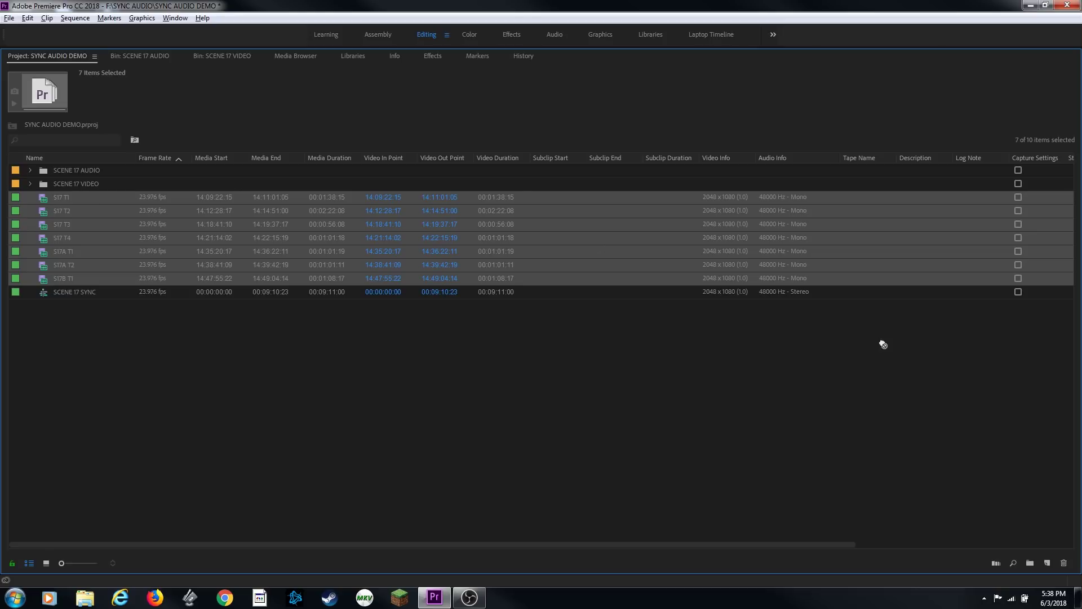
pyautogui.click(1031, 563)
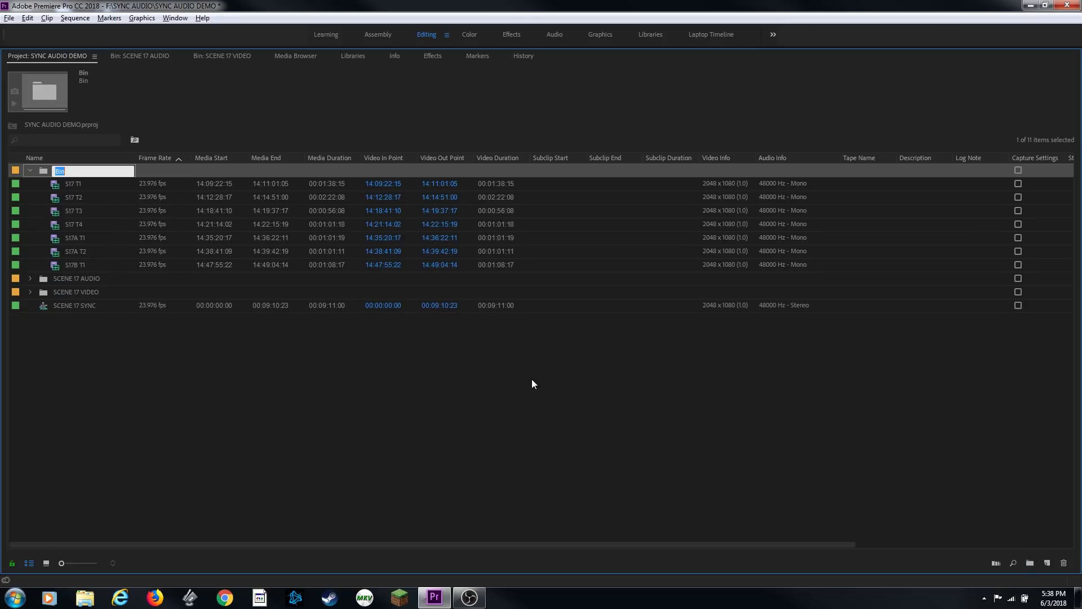
pyautogui.write('SCENE 17')
pyautogui.press('Return')
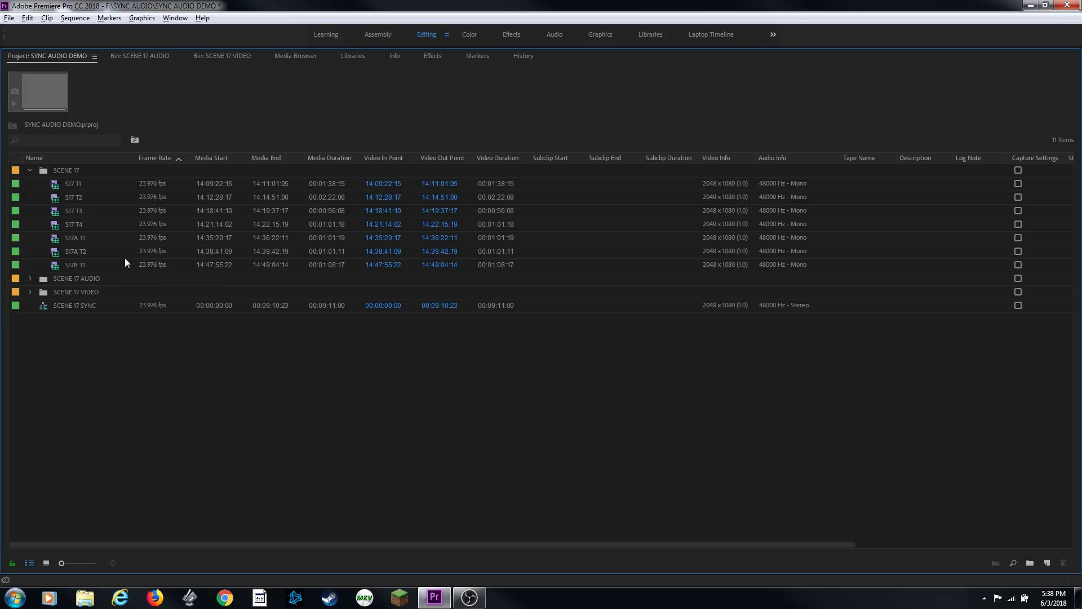
# - Group the SCENE 17 AUDIO and SCENE 17 VIDEO bins and the SCENE 17 SYNC sequence in a new bin named RAW ASSETS
pyautogui.click(30, 170)
pyautogui.moveTo(88, 241); pyautogui.dragTo(1030, 562)
pyautogui.write('RAW ASSTE')
pyautogui.press('BackSpace')
pyautogui.press('BackSpace')
pyautogui.write('ETS')
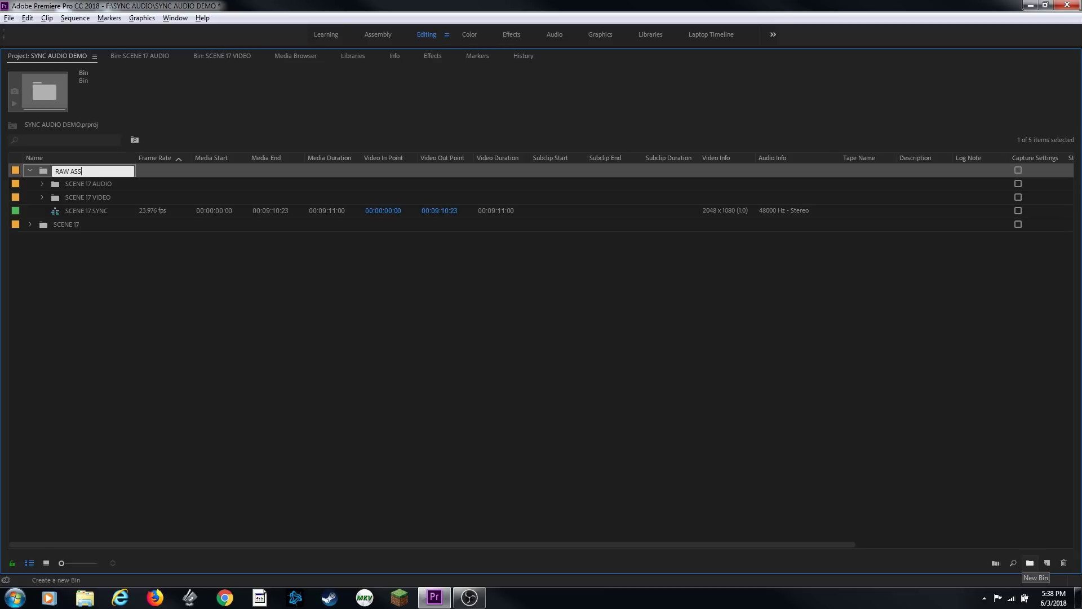
pyautogui.press('Return')
pyautogui.click(30, 171)
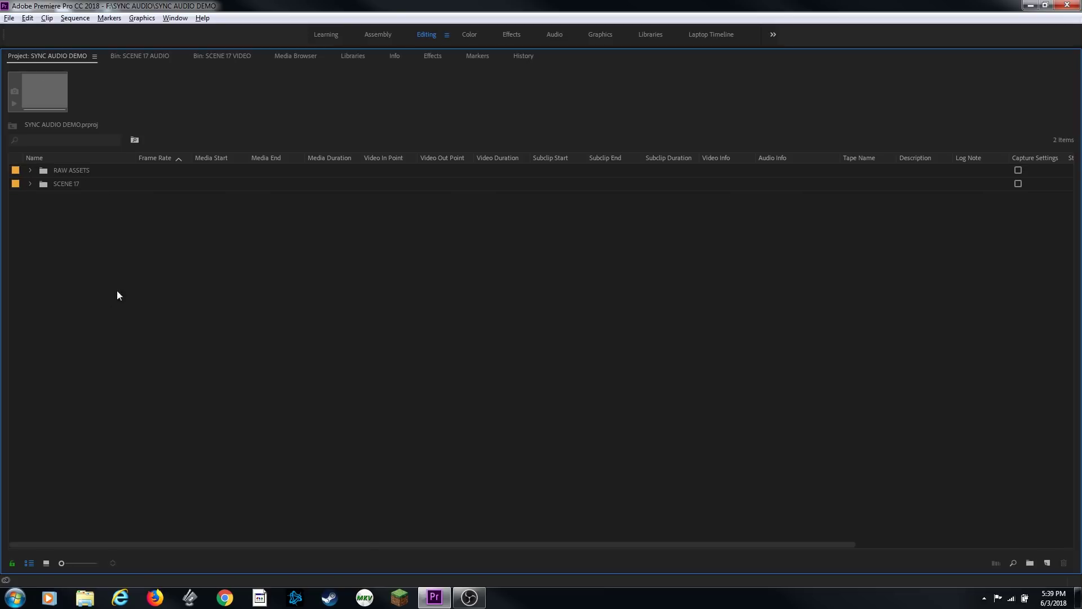
# - Restore the normal panel layout and close the SCENE 17 SYNC sequence
pyautogui.press('`')
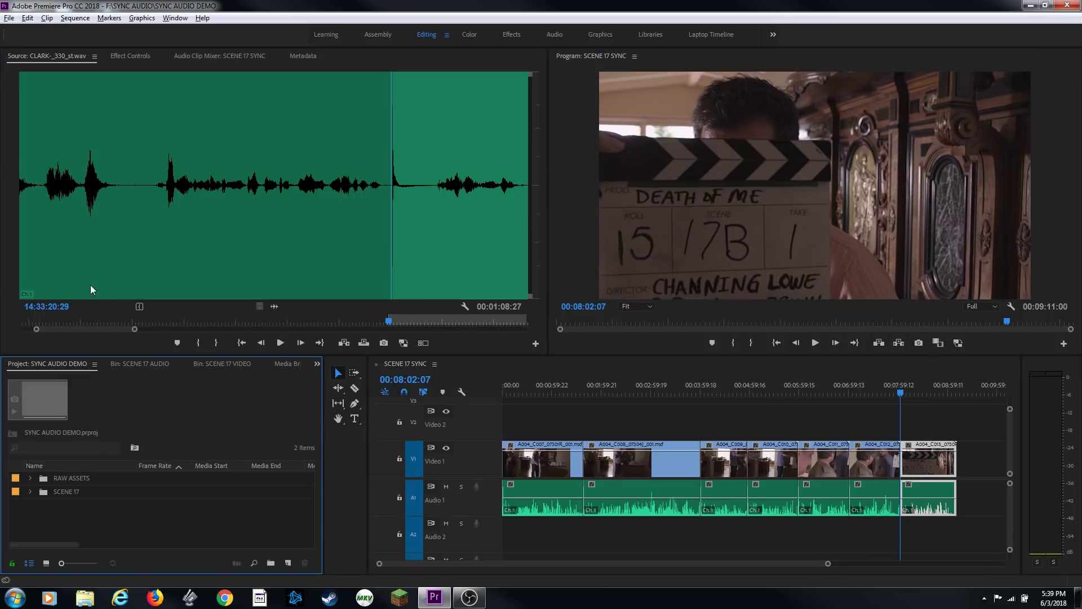
pyautogui.click(377, 364)
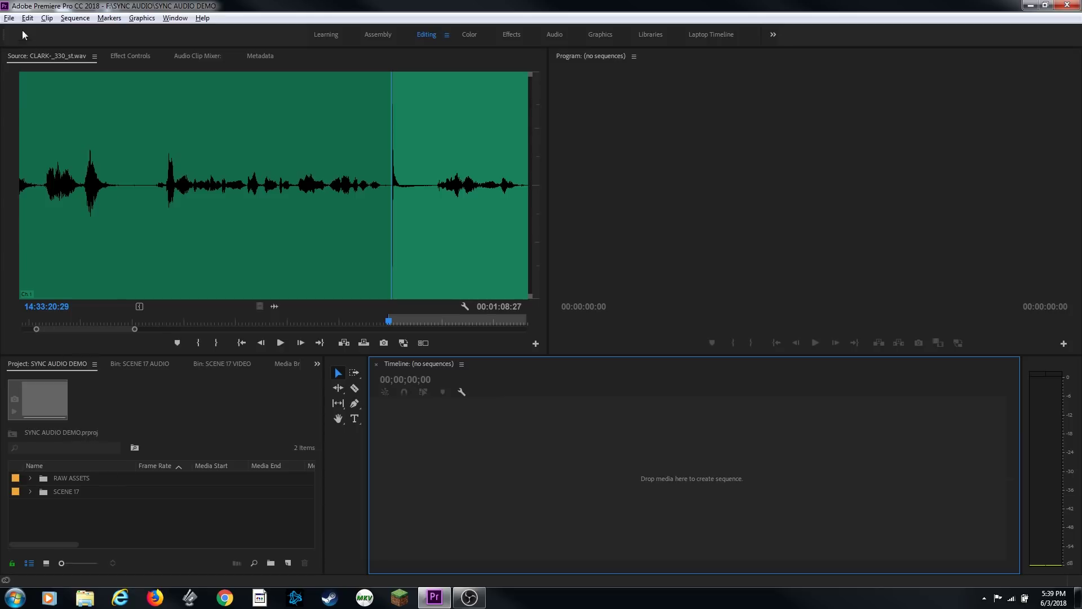
pyautogui.click(9, 17)
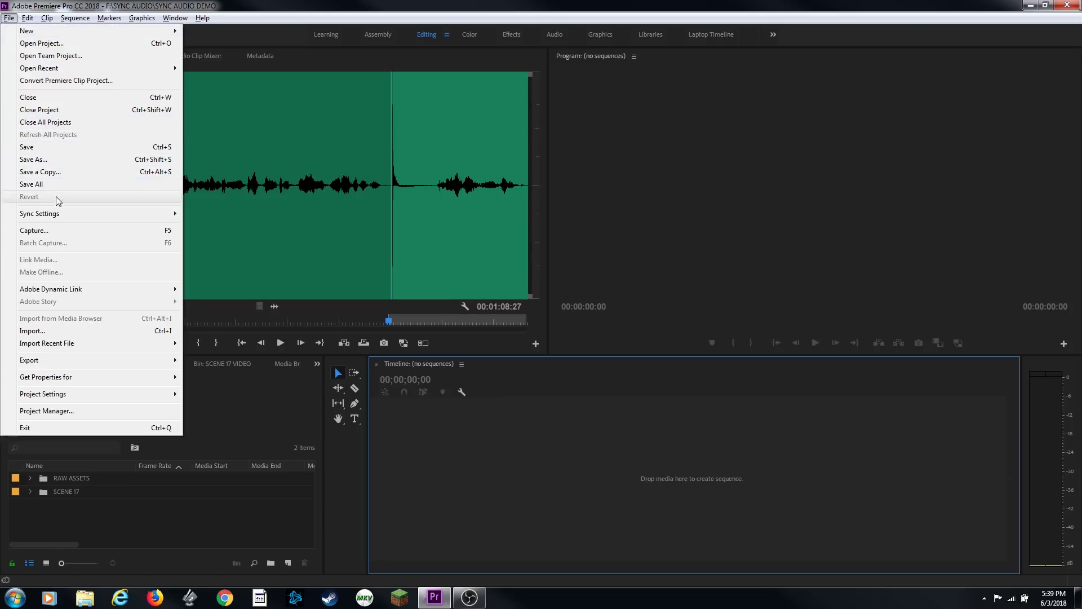
pyautogui.click(74, 334)
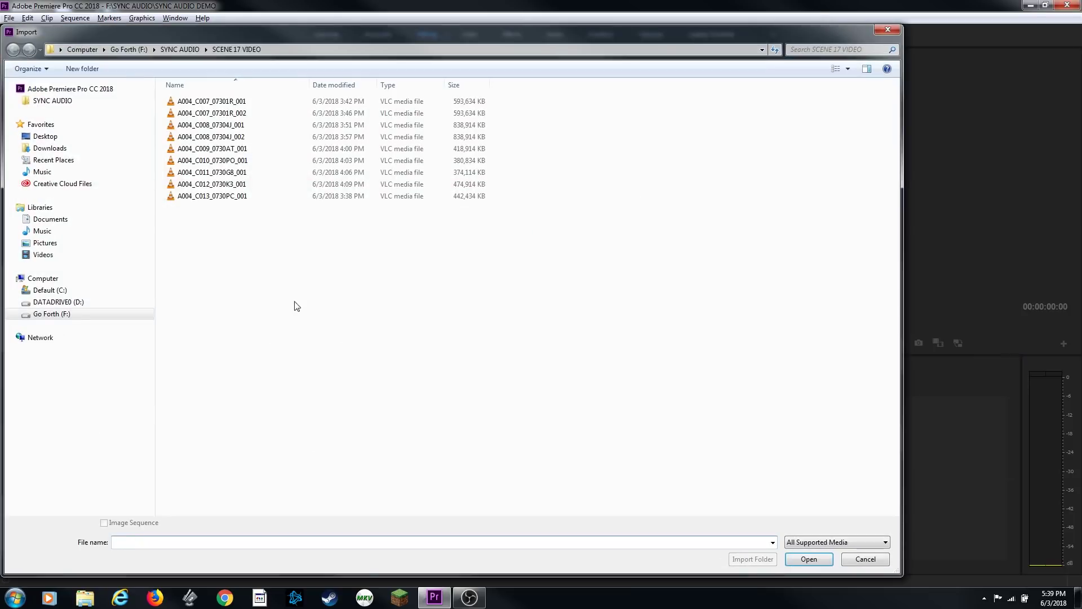
pyautogui.click(180, 49)
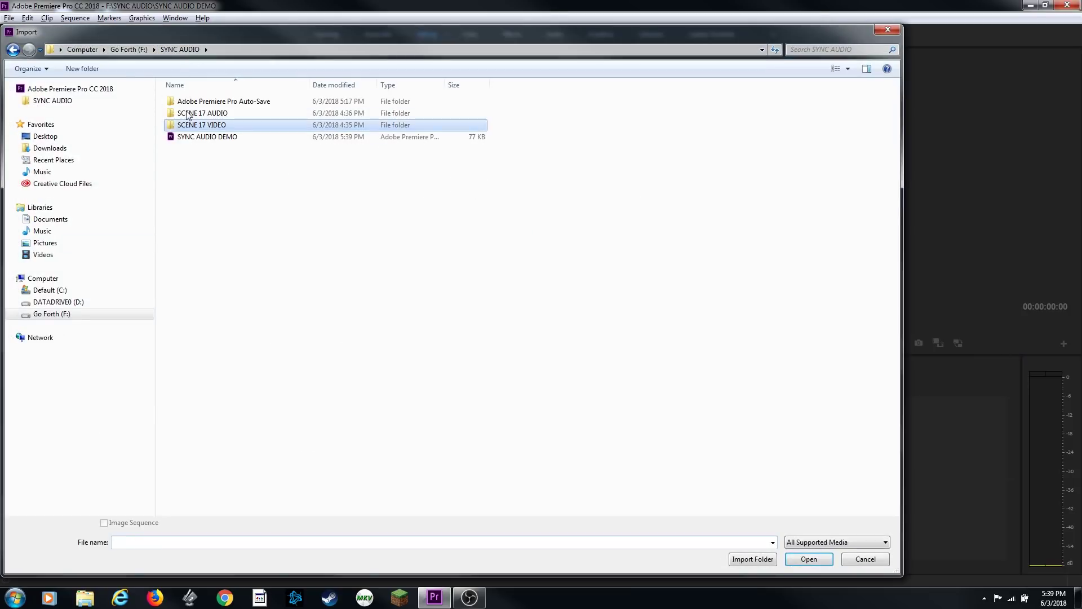
pyautogui.click(207, 138)
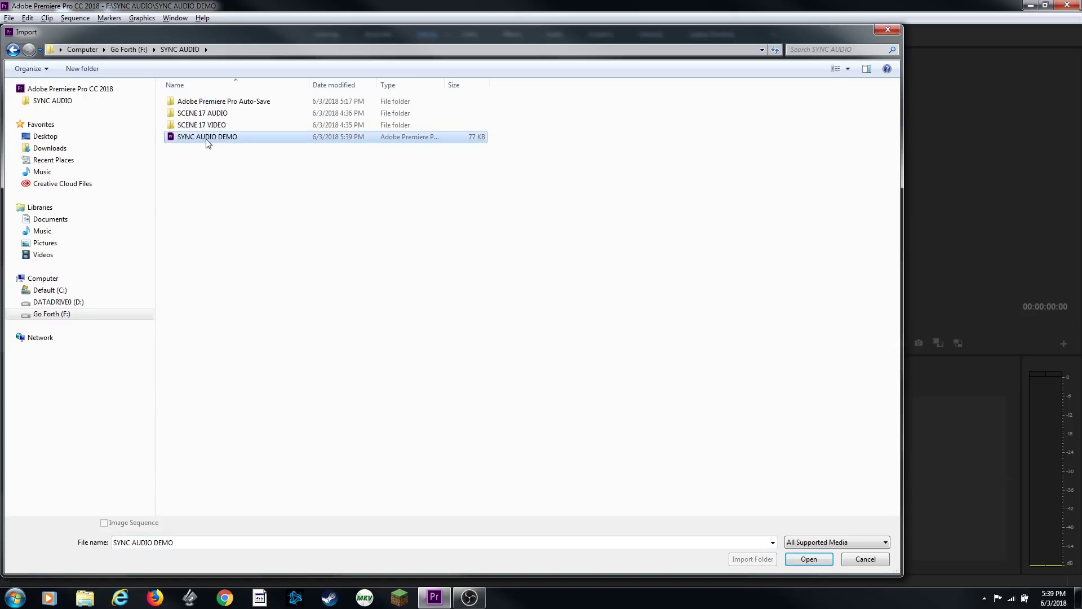
pyautogui.click(864, 561)
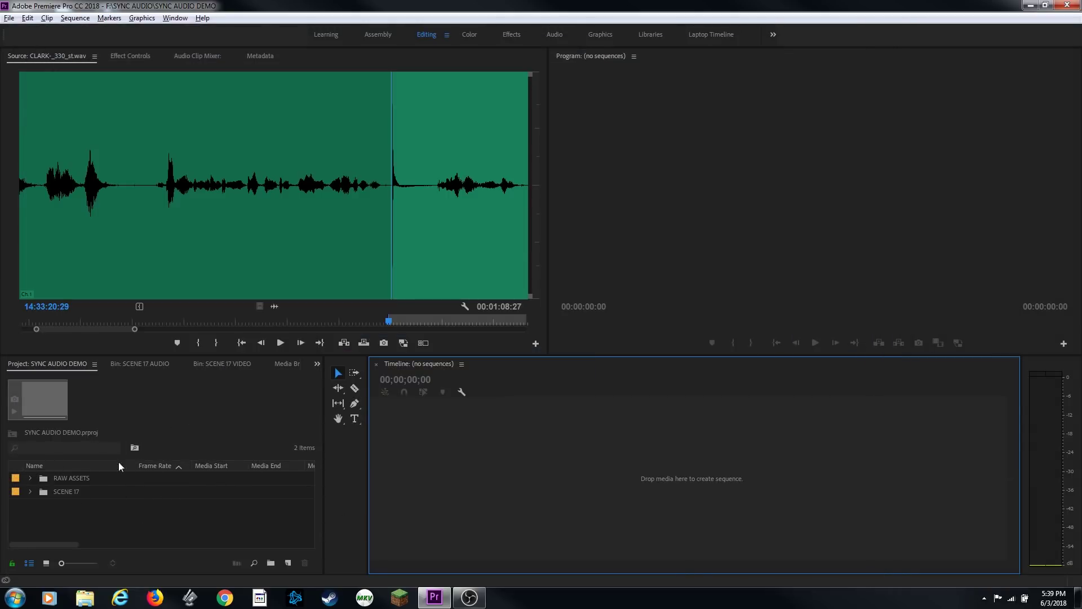
# - Close the open SCENE 17 AUDIO and SCENE 17 VIDEO bins and show the SCENE 17 bin's merged clips as enlarged thumbnails in a full-size view
pyautogui.click(155, 365)
pyautogui.click(59, 362)
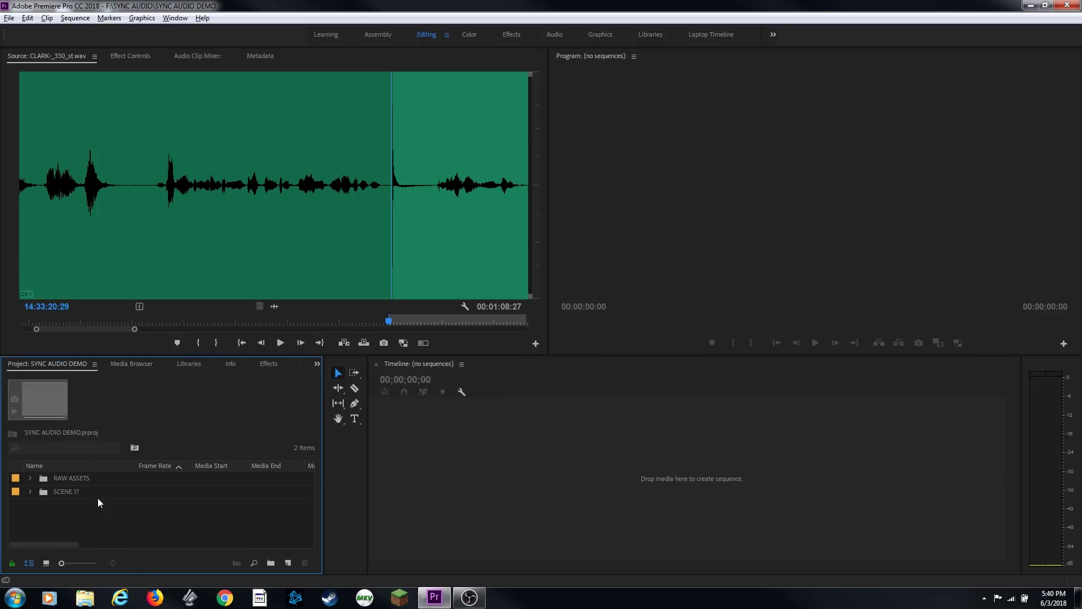
pyautogui.doubleClick(46, 492)
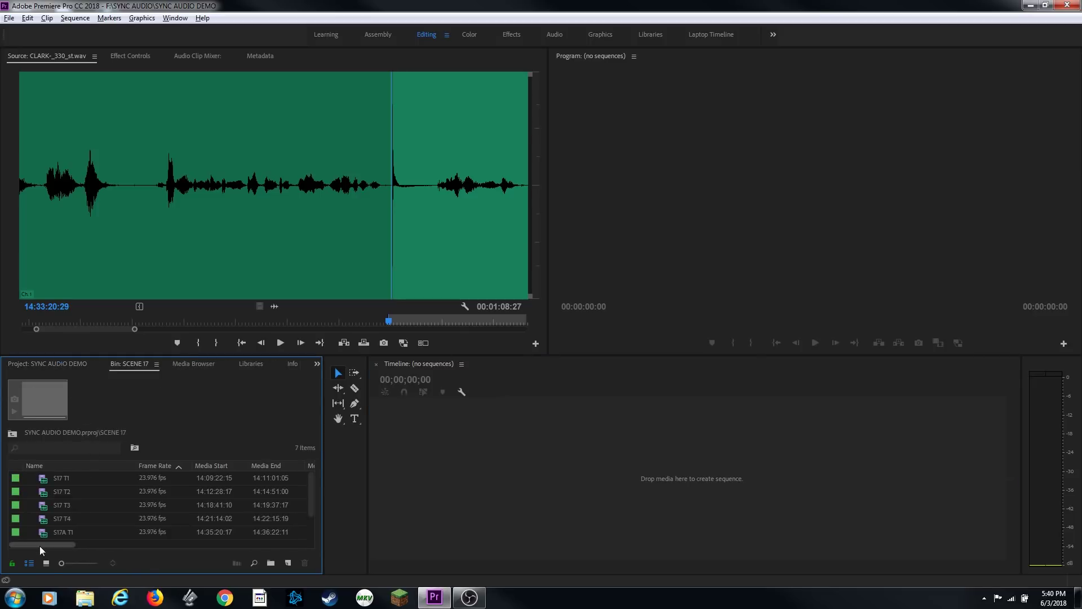
pyautogui.click(46, 563)
pyautogui.press('`')
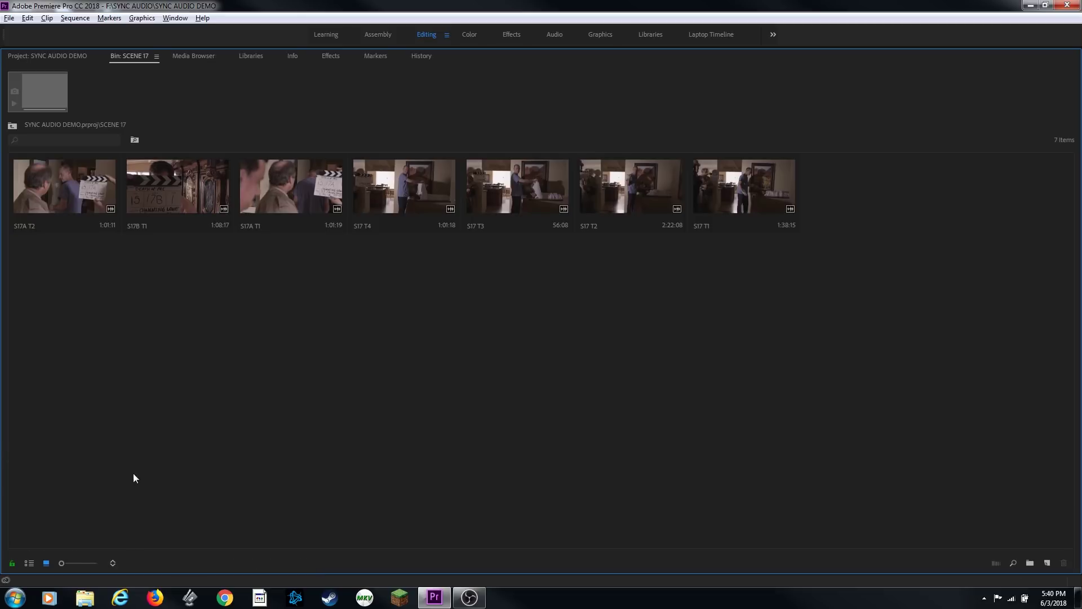
pyautogui.moveTo(67, 563); pyautogui.dragTo(81, 563)
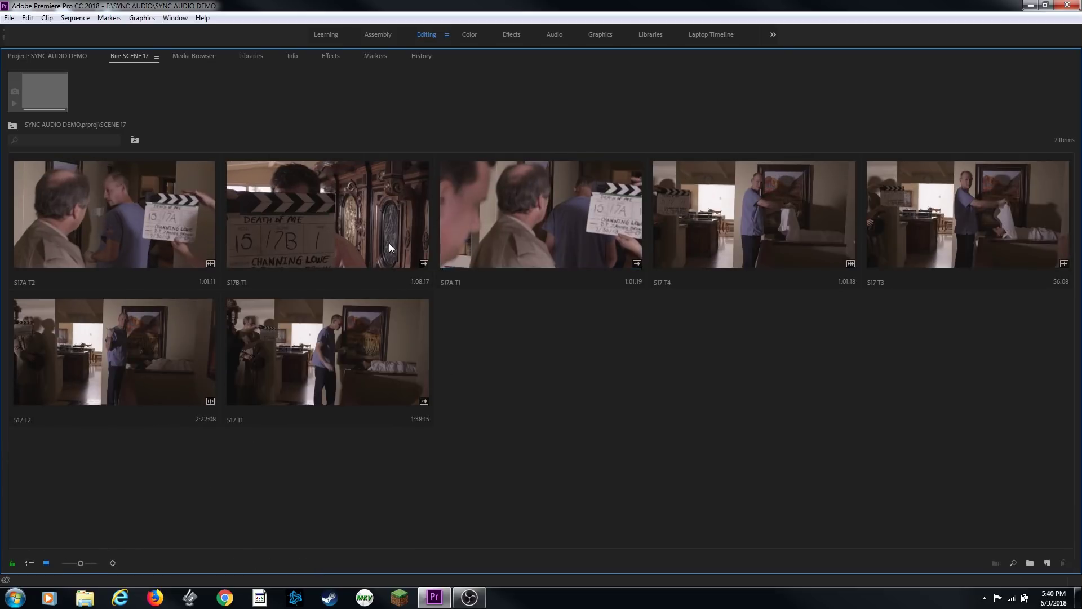
# - Restore the normal panel layout, create a sequence from the merged clip S17A T1 and play parts of it to check the audio sync
pyautogui.press('`')
pyautogui.moveTo(517, 238); pyautogui.dragTo(539, 536)
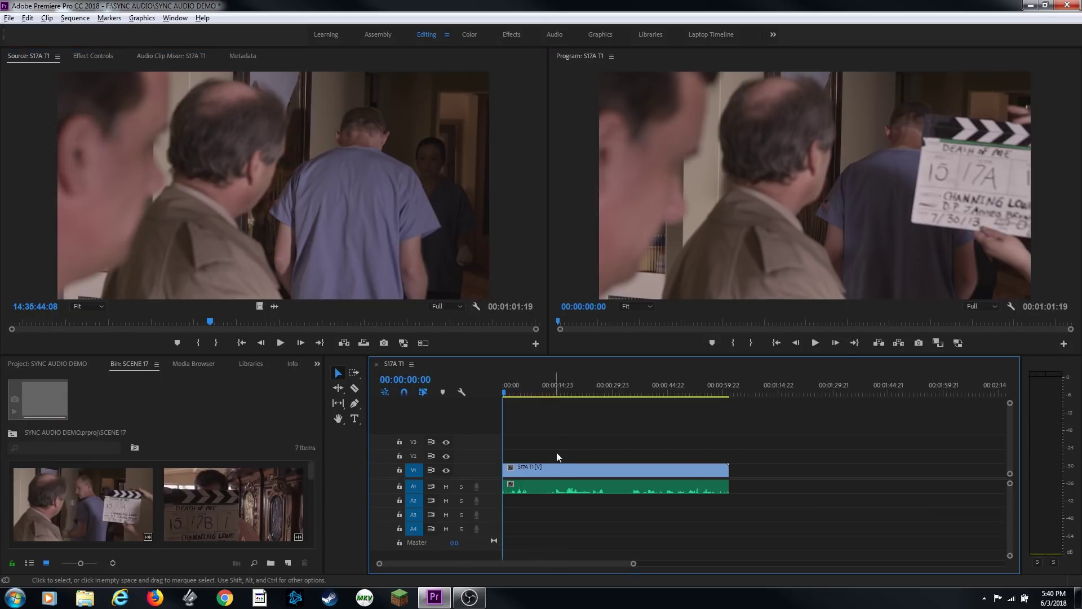
pyautogui.press('space')
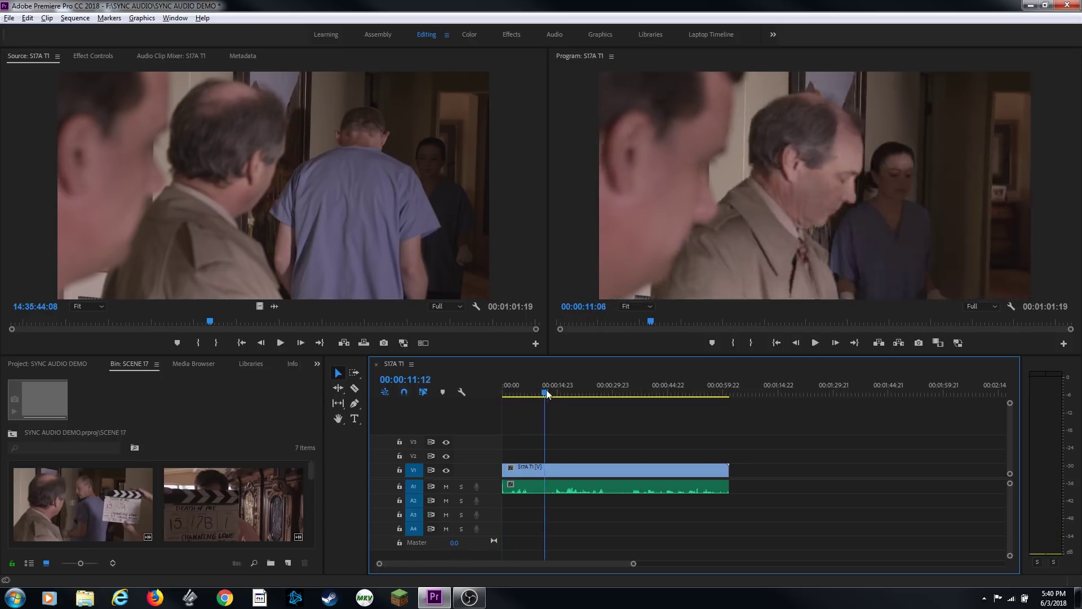
pyautogui.press('space')
pyautogui.click(634, 388)
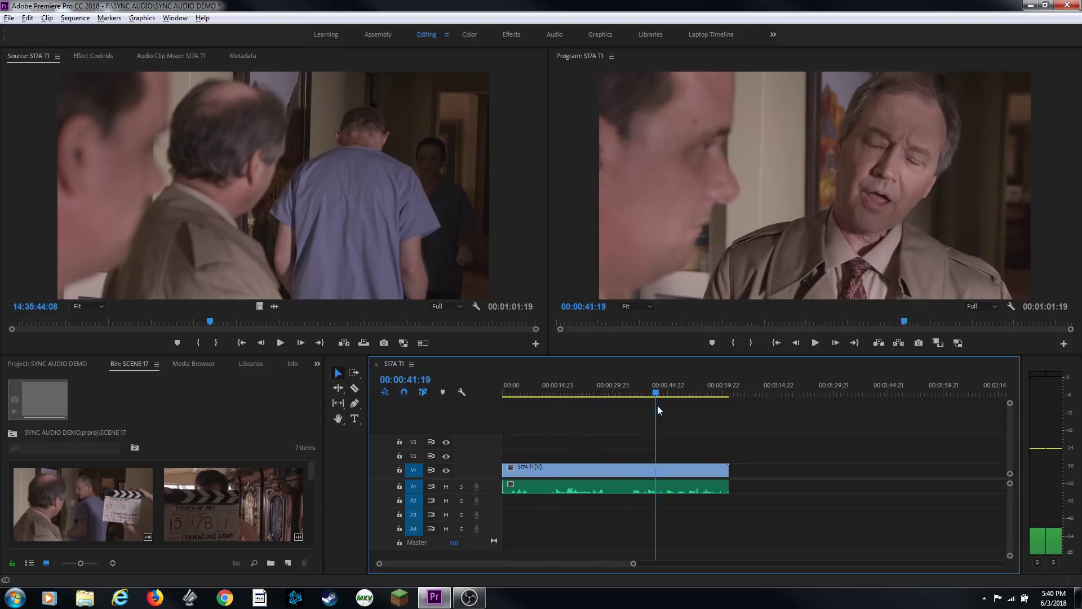
pyautogui.press('space')
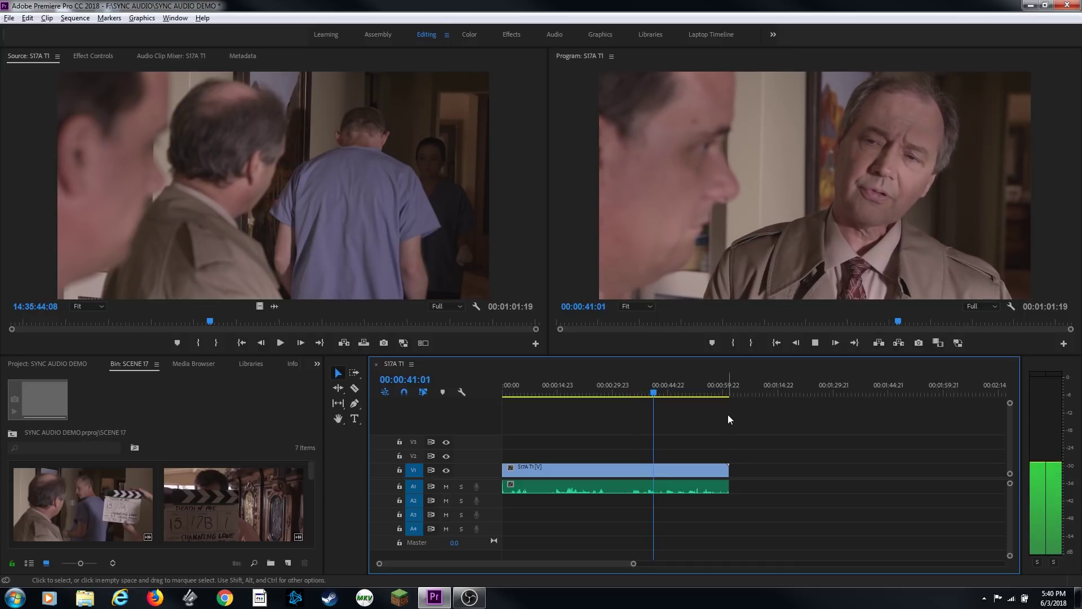
pyautogui.press('space')
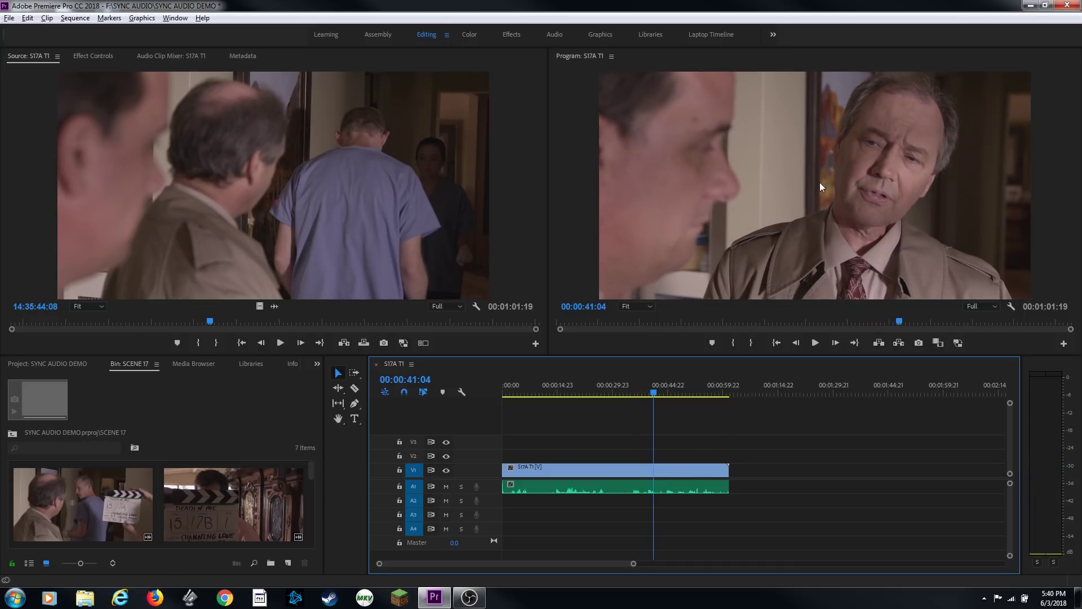